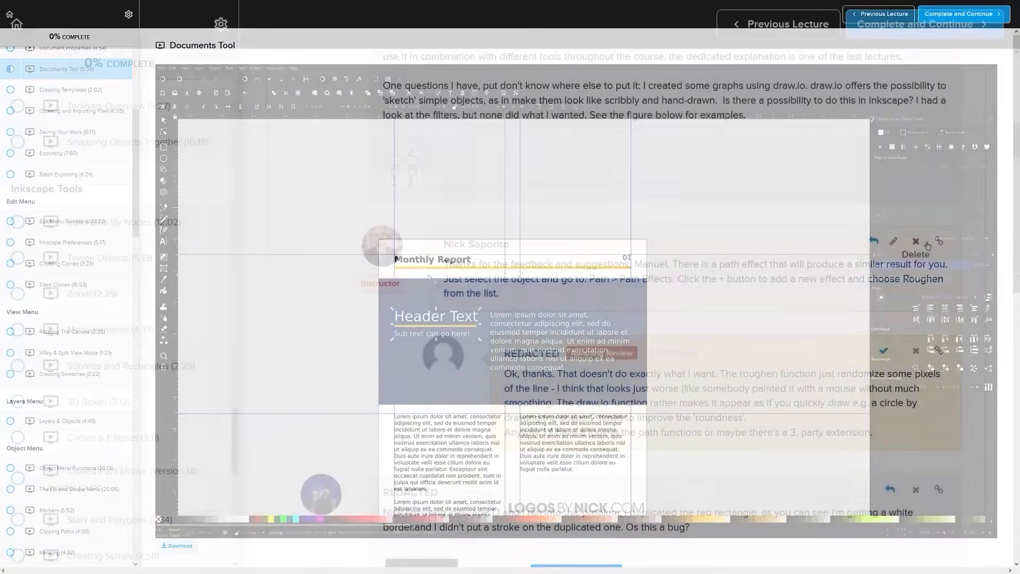
{"action": "scroll", "coordinate": [952, 243], "scroll_direction": "down", "scroll_amount": 8}
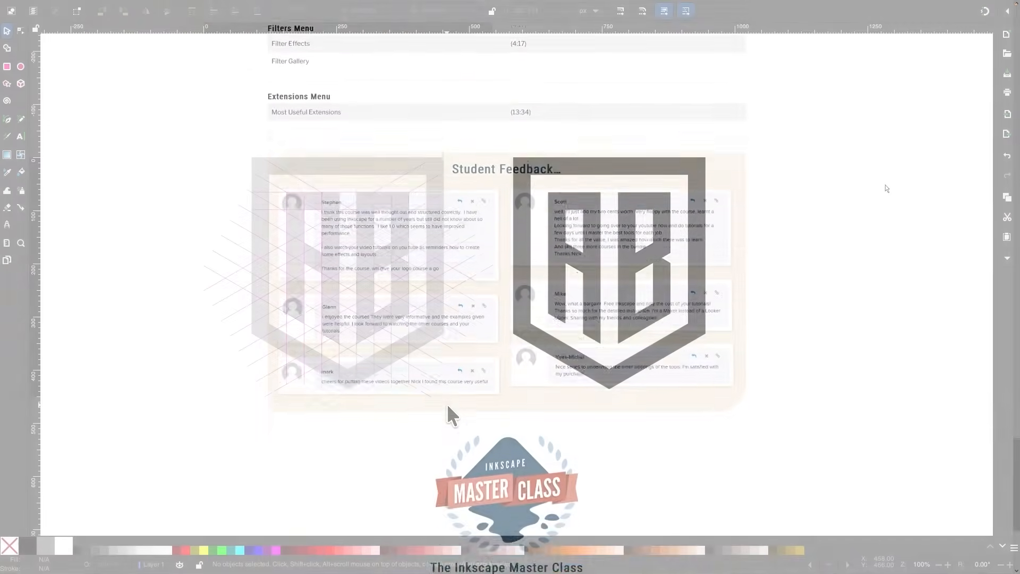
{"action": "scroll", "coordinate": [448, 403], "scroll_direction": "down", "scroll_amount": 5}
{"action": "scroll", "coordinate": [448, 403], "scroll_direction": "down", "scroll_amount": 4}
{"action": "scroll", "coordinate": [483, 157], "scroll_direction": "right", "scroll_amount": 2}
{"action": "scroll", "coordinate": [483, 160], "scroll_direction": "down", "scroll_amount": 1}
{"action": "scroll", "coordinate": [483, 159], "scroll_direction": "right", "scroll_amount": 1}
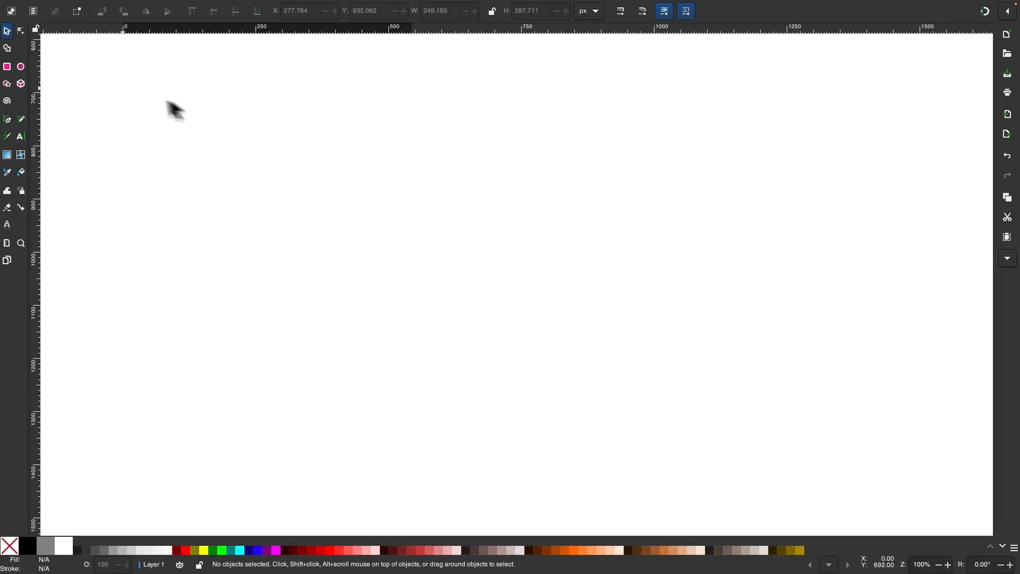
Draw a six-cornered polygon about 314 px wide and 362 px tall, and convert it to a path
{"action": "left_click", "coordinate": [7, 84]}
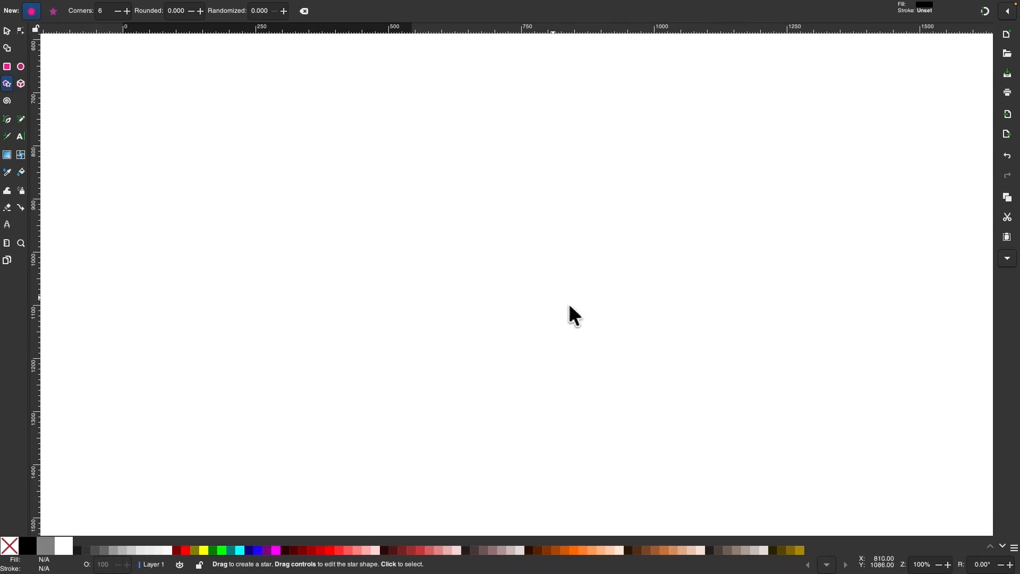
{"action": "left_click_drag", "start_coordinate": [454, 232], "coordinate": [458, 141]}
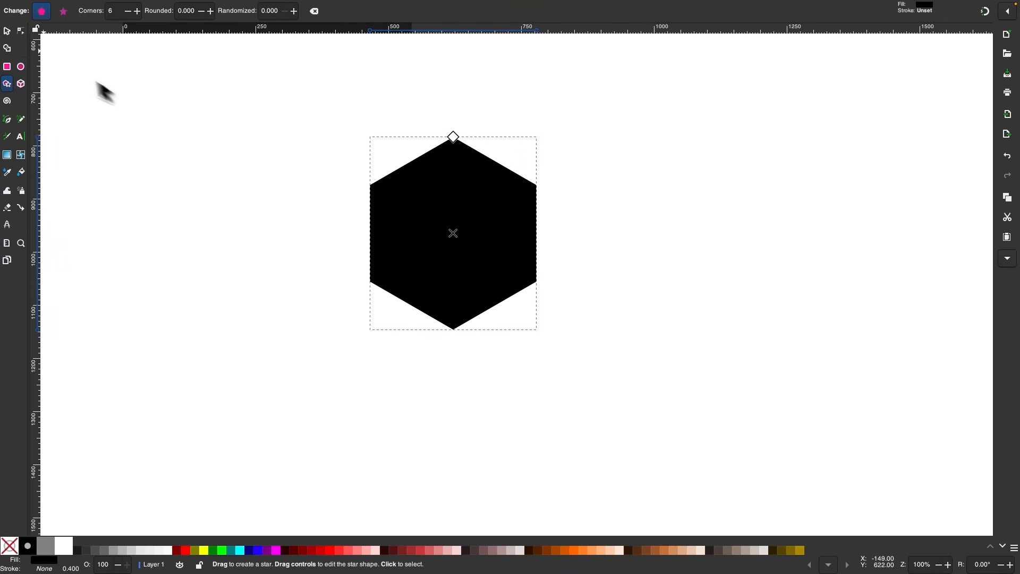
{"action": "left_click", "coordinate": [7, 31]}
{"action": "left_click_drag", "start_coordinate": [428, 199], "coordinate": [428, 244]}
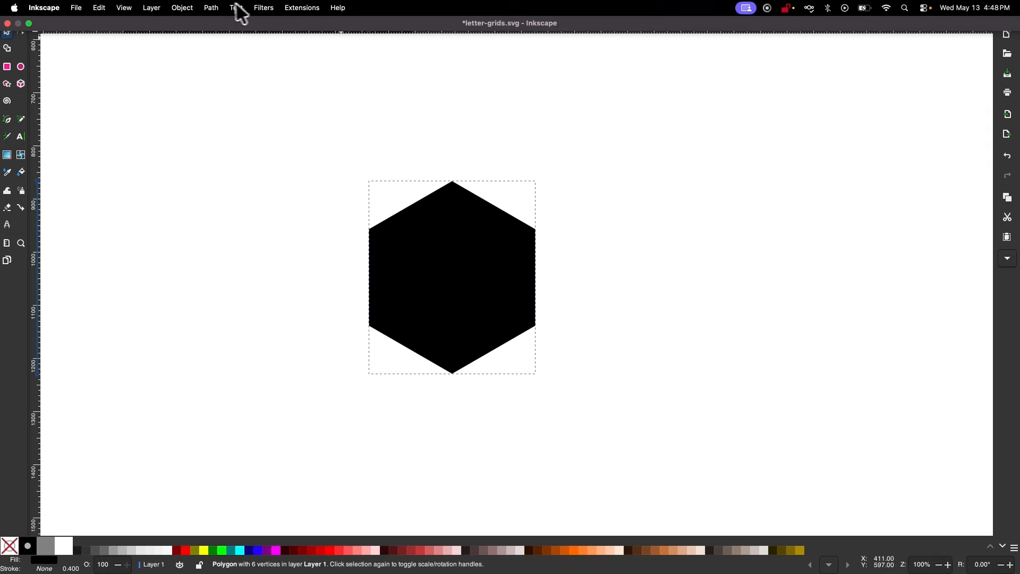
{"action": "left_click", "coordinate": [222, 9]}
{"action": "left_click", "coordinate": [221, 31]}
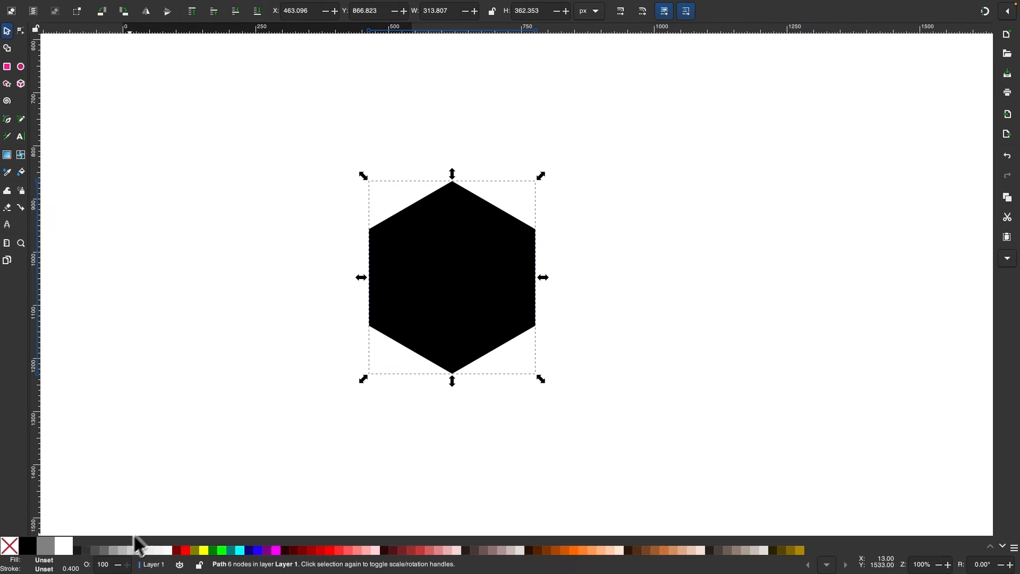
Set the hexagon's opacity to 50 and delete its topmost node
{"action": "left_click", "coordinate": [109, 563]}
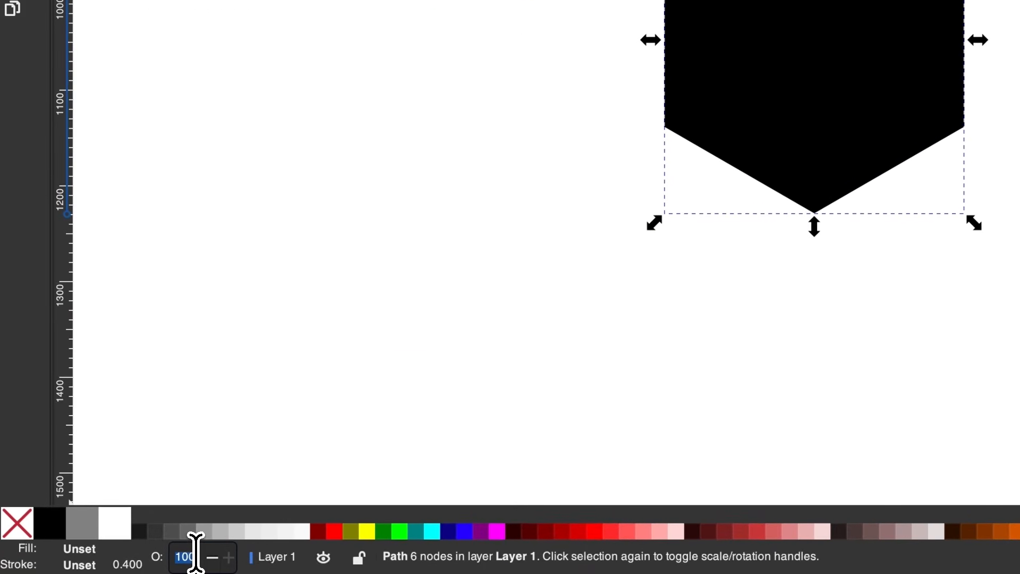
{"action": "key", "text": "Return"}
{"action": "left_click", "coordinate": [20, 30]}
{"action": "left_click_drag", "start_coordinate": [482, 202], "coordinate": [483, 204]}
{"action": "key", "text": "Delete"}
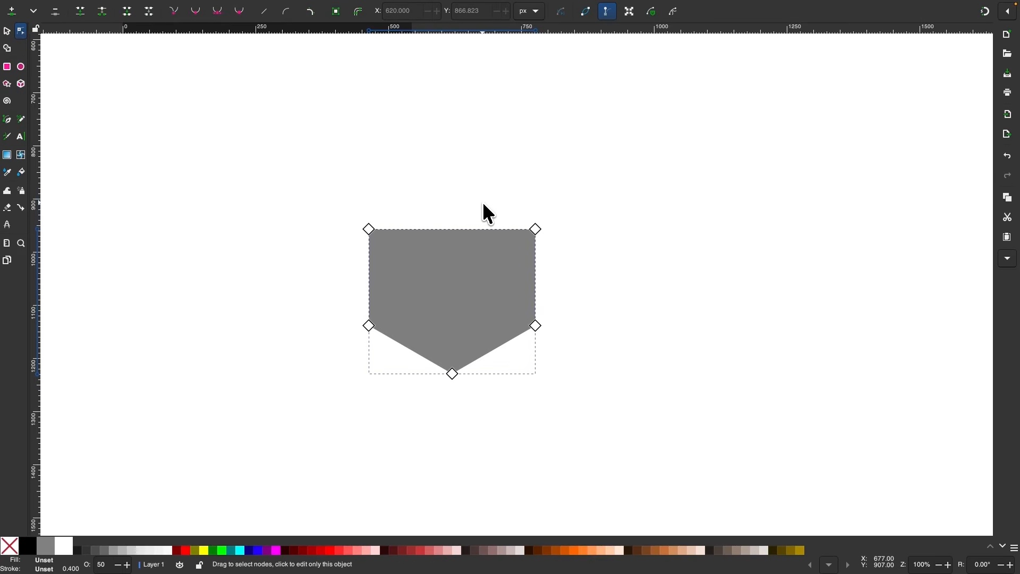
Raise the shape's two upper nodes until it is about 560 px tall, and move the shape slightly down on the canvas
{"action": "left_click_drag", "start_coordinate": [321, 199], "coordinate": [537, 85]}
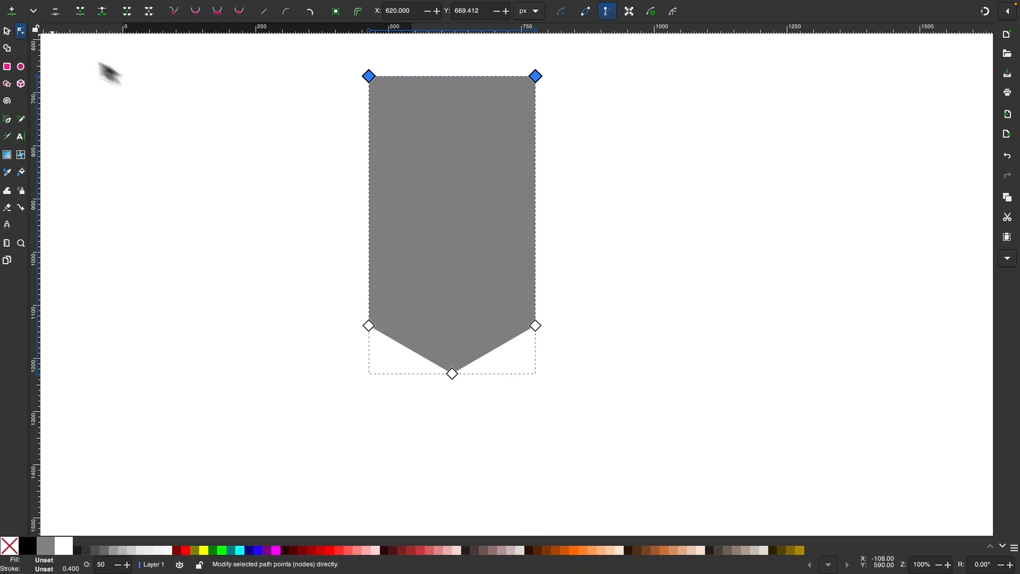
{"action": "left_click", "coordinate": [7, 31]}
{"action": "left_click_drag", "start_coordinate": [411, 195], "coordinate": [396, 235]}
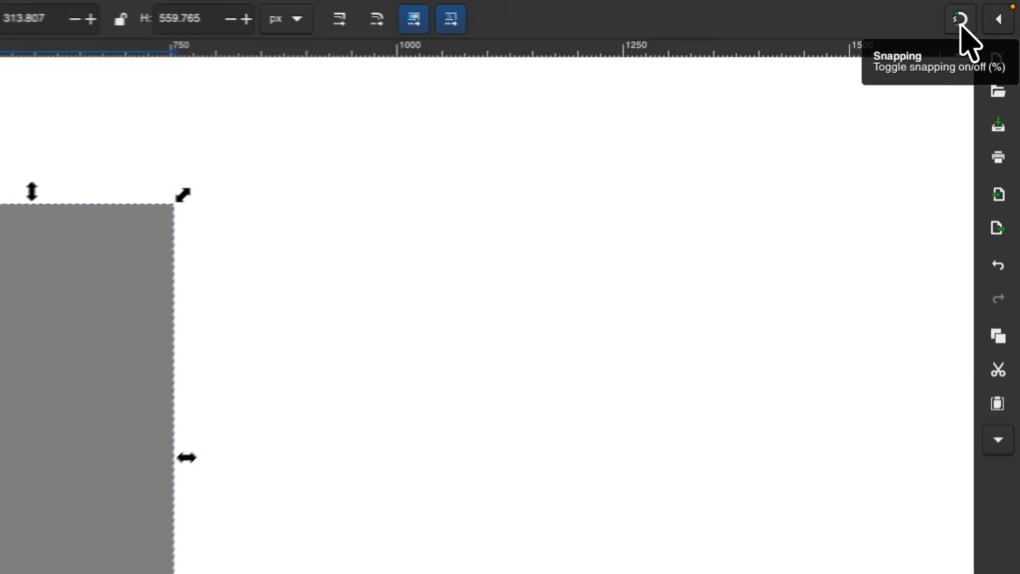
Enable snapping and draw a vertical line about 629 px long from the shape's upper-left corner down past its lower point
{"action": "left_click", "coordinate": [961, 21]}
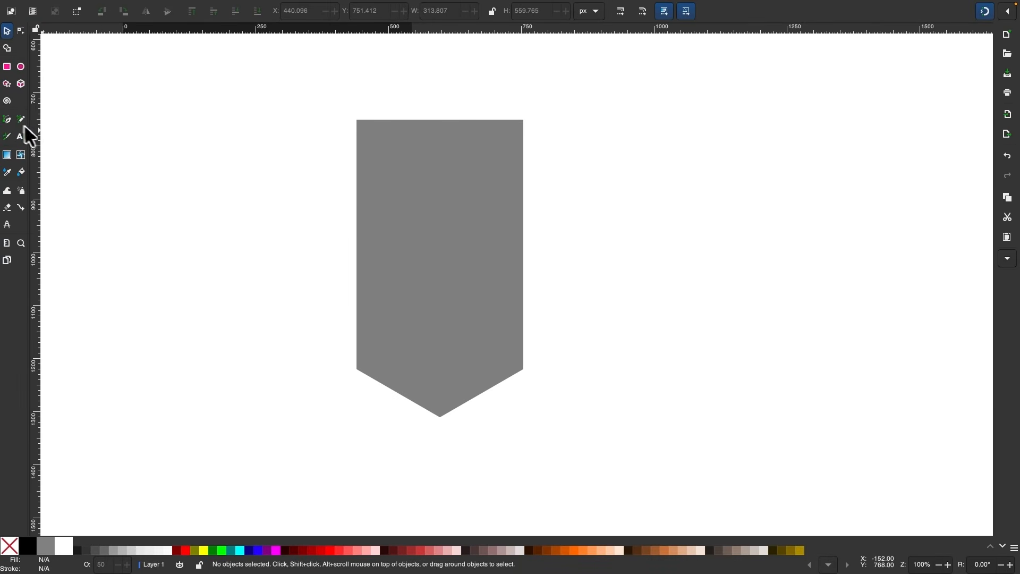
{"action": "left_click", "coordinate": [9, 120]}
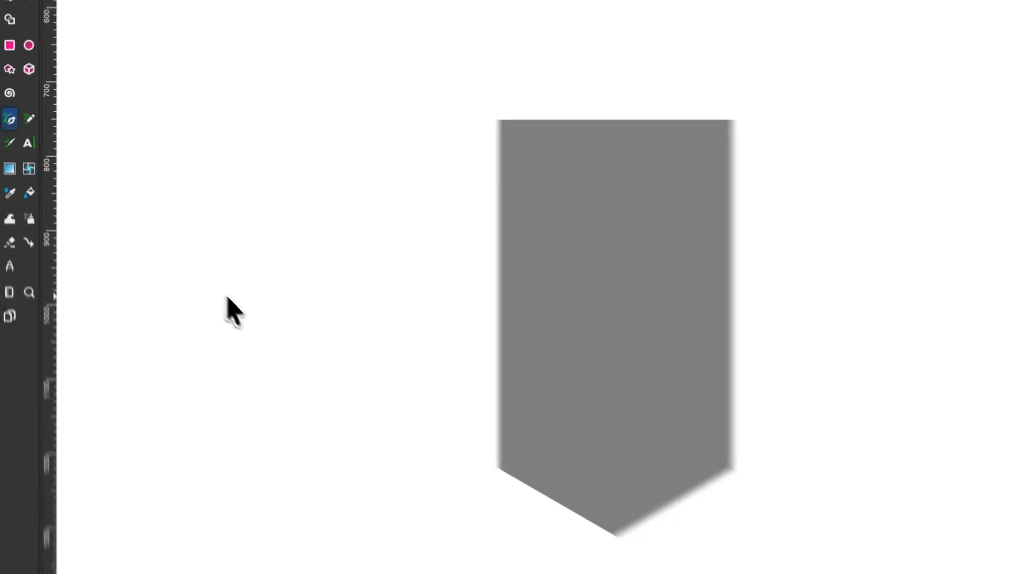
{"action": "scroll", "coordinate": [361, 213], "scroll_direction": "up", "scroll_amount": 1}
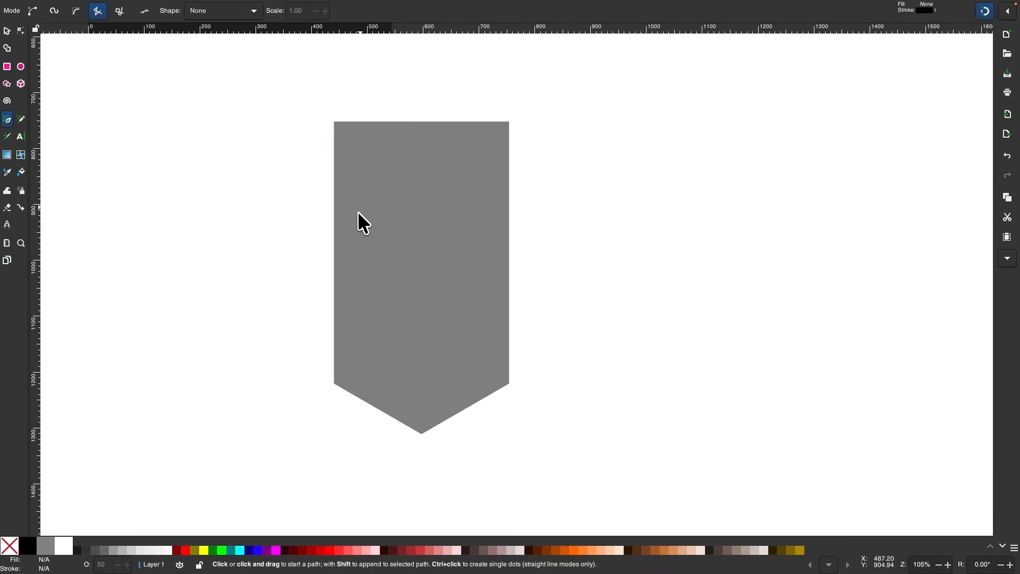
{"action": "left_click", "coordinate": [336, 122]}
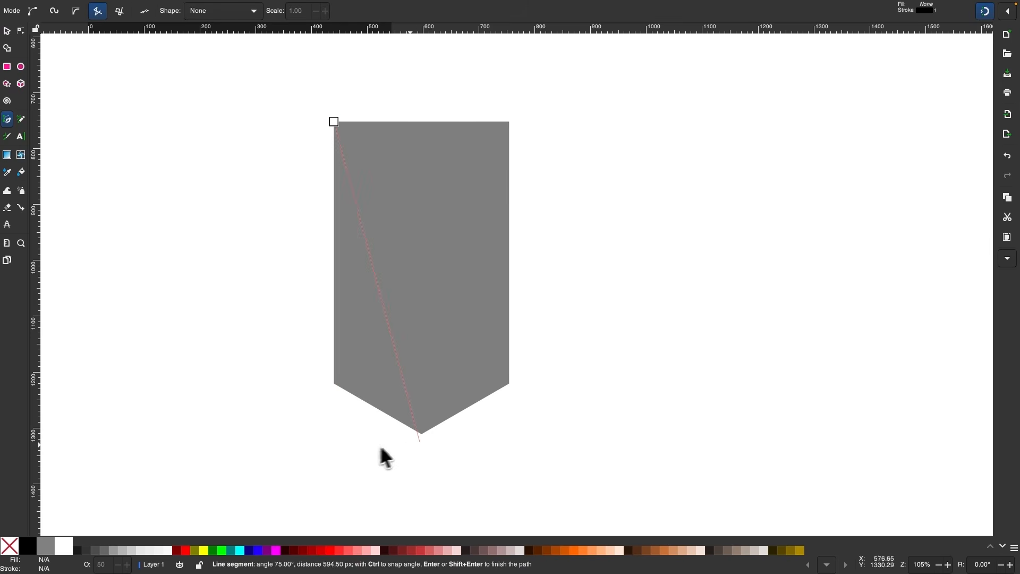
{"action": "left_click", "coordinate": [334, 472]}
{"action": "key", "text": "Return"}
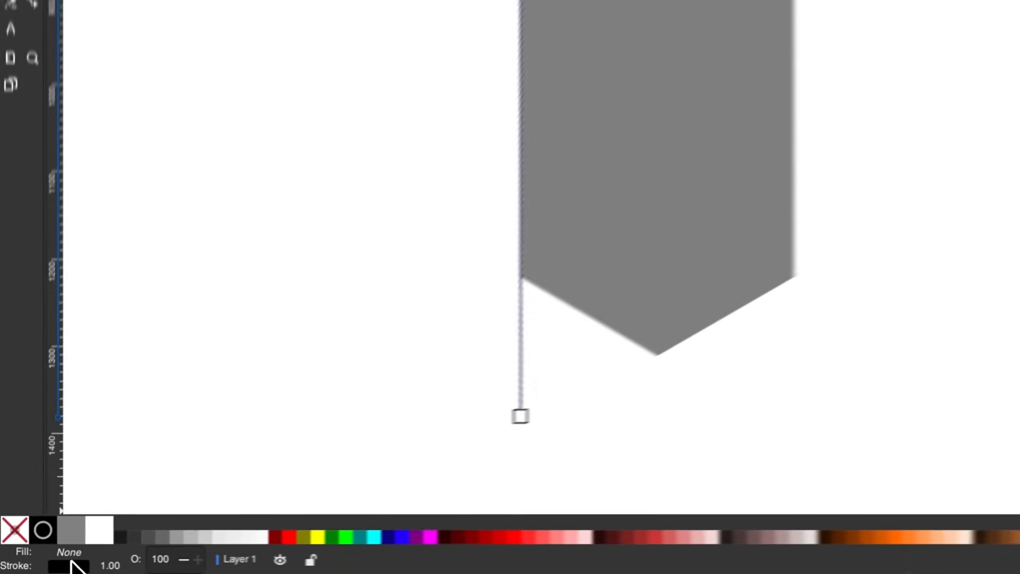
Set the line's opacity to about 54% and its stroke width to 4 px
{"action": "left_click", "coordinate": [80, 565]}
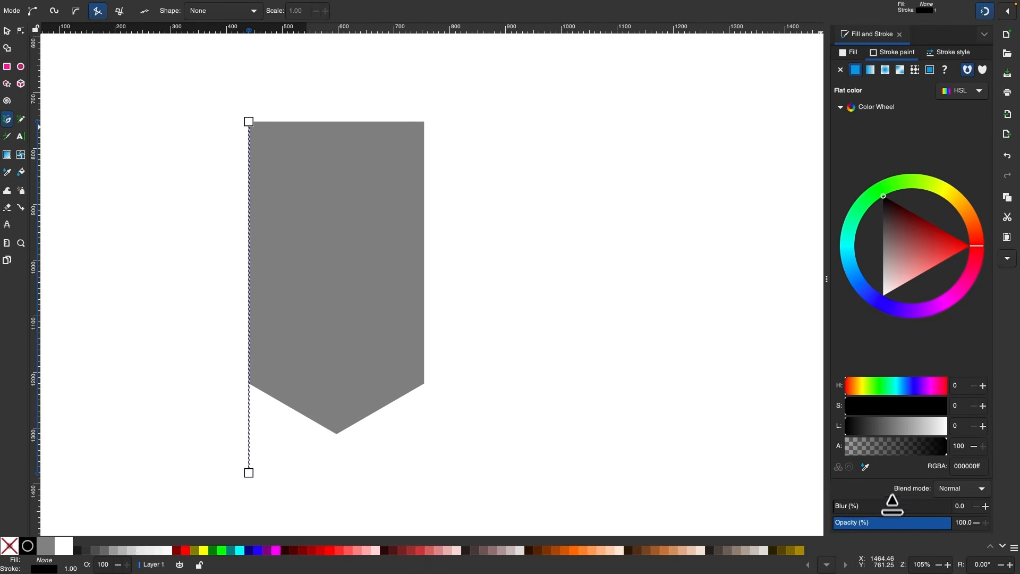
{"action": "left_click", "coordinate": [898, 524]}
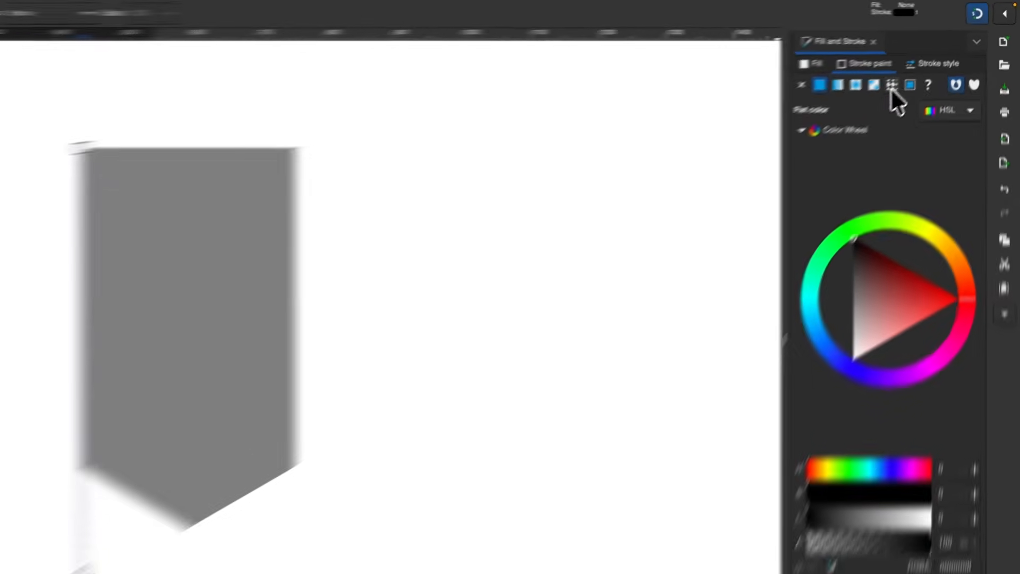
{"action": "left_click", "coordinate": [954, 53]}
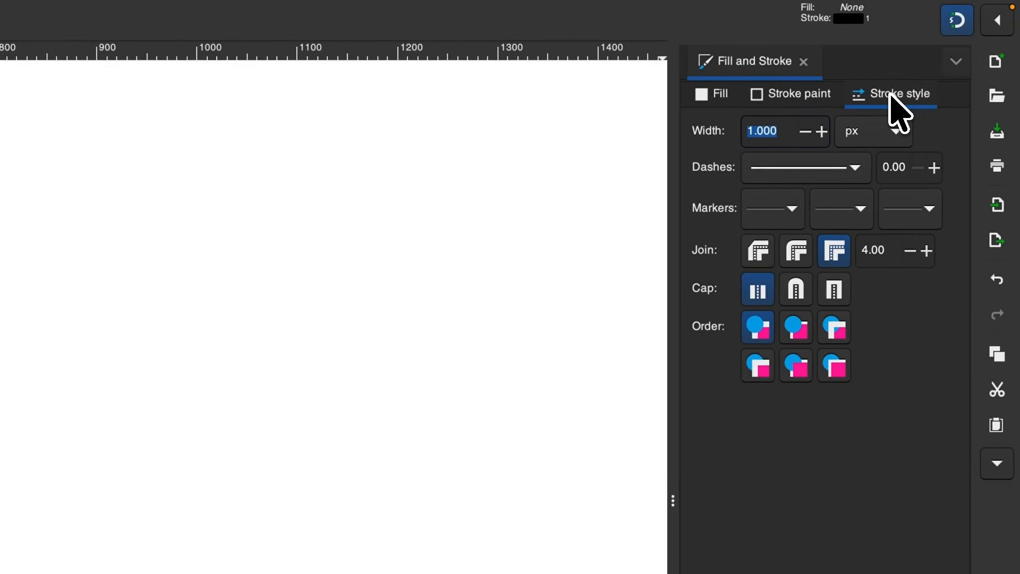
{"action": "double_click", "coordinate": [782, 125]}
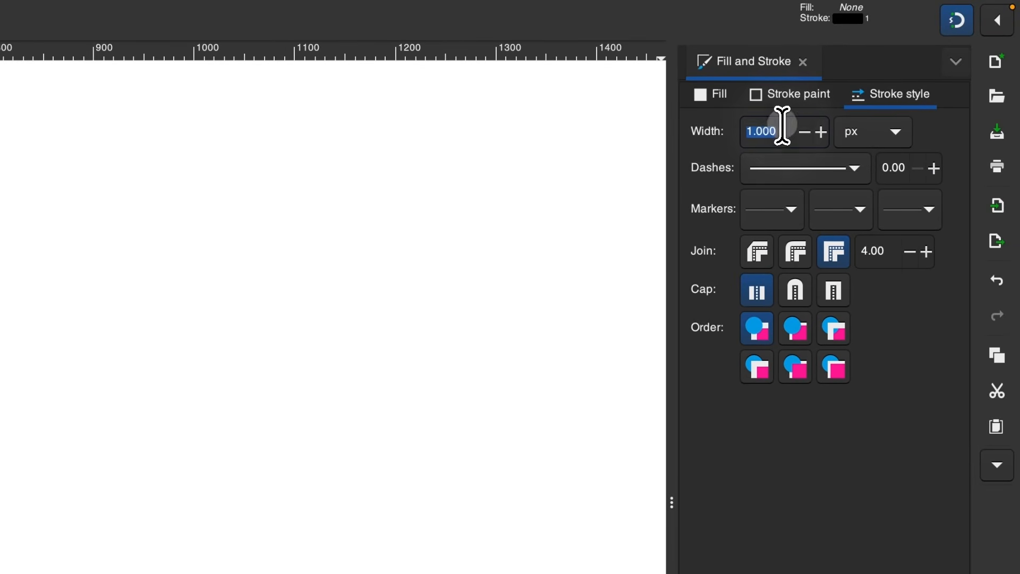
{"action": "type", "text": "4"}
{"action": "key", "text": "Return"}
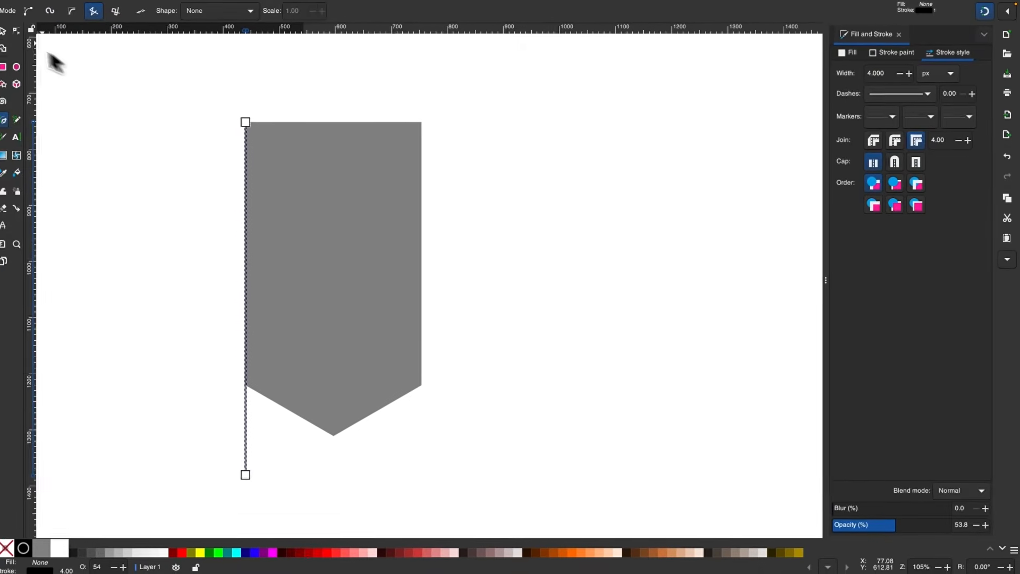
Examine up close how the line's stroke sits on the shape's left edge at the upper corner
{"action": "left_click", "coordinate": [5, 30]}
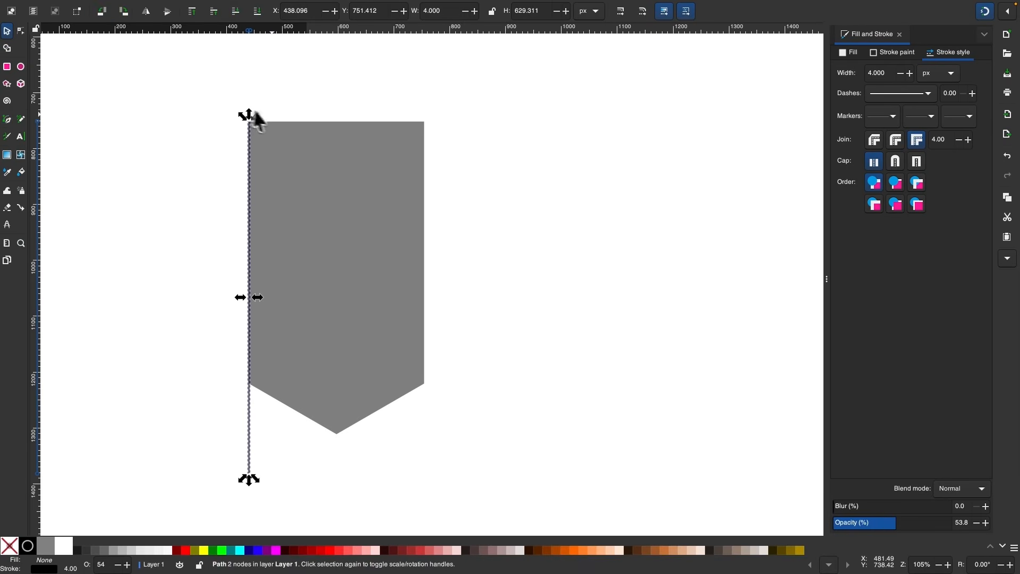
{"action": "scroll", "coordinate": [272, 113], "scroll_direction": "up", "scroll_amount": 4}
{"action": "scroll", "coordinate": [271, 115], "scroll_direction": "left", "scroll_amount": 2}
{"action": "scroll", "coordinate": [265, 119], "scroll_direction": "right", "scroll_amount": 6}
{"action": "scroll", "coordinate": [260, 125], "scroll_direction": "down", "scroll_amount": 1}
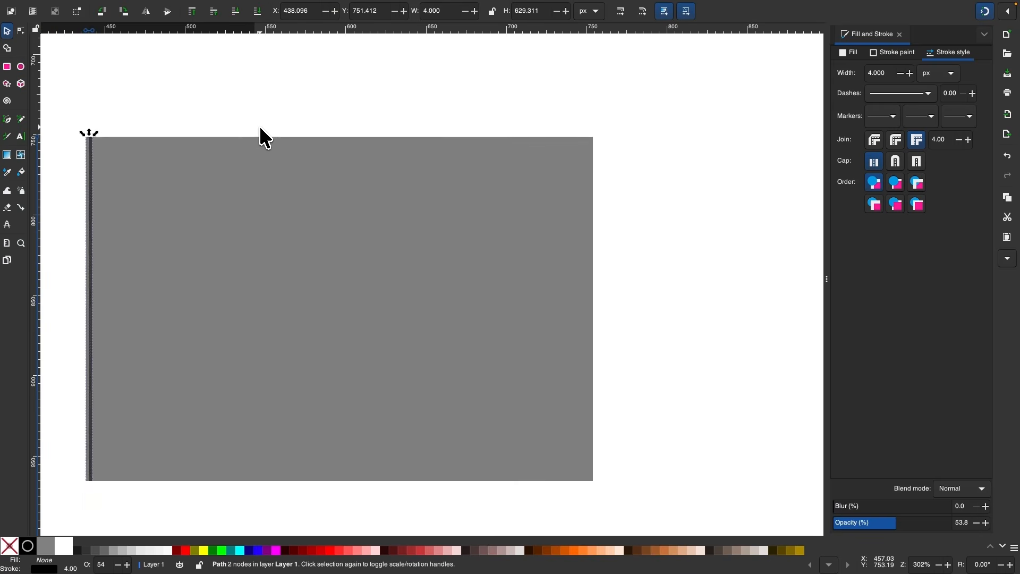
{"action": "scroll", "coordinate": [364, 151], "scroll_direction": "left", "scroll_amount": 6}
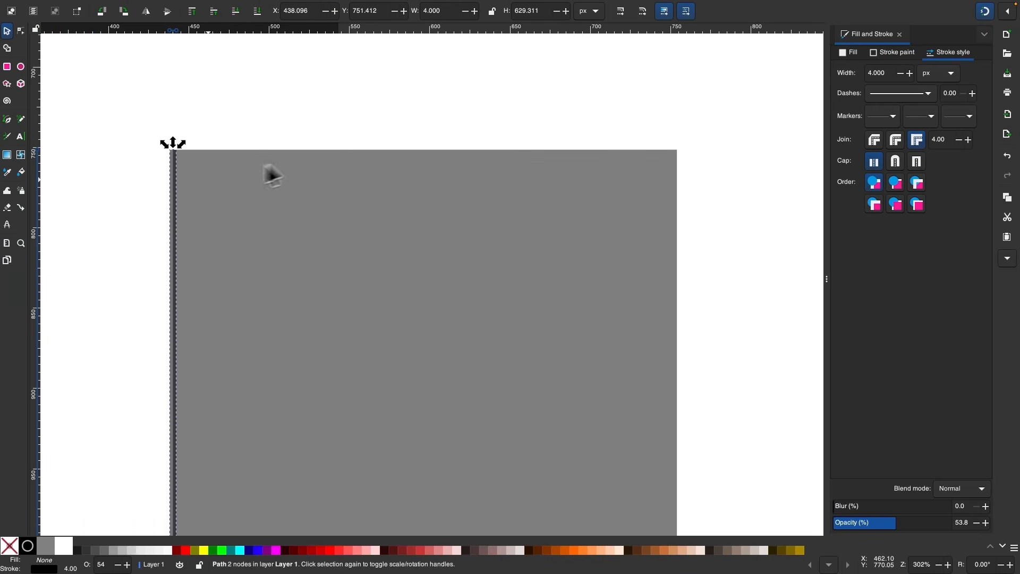
{"action": "scroll", "coordinate": [212, 178], "scroll_direction": "up", "scroll_amount": 3}
{"action": "scroll", "coordinate": [209, 180], "scroll_direction": "up", "scroll_amount": 5}
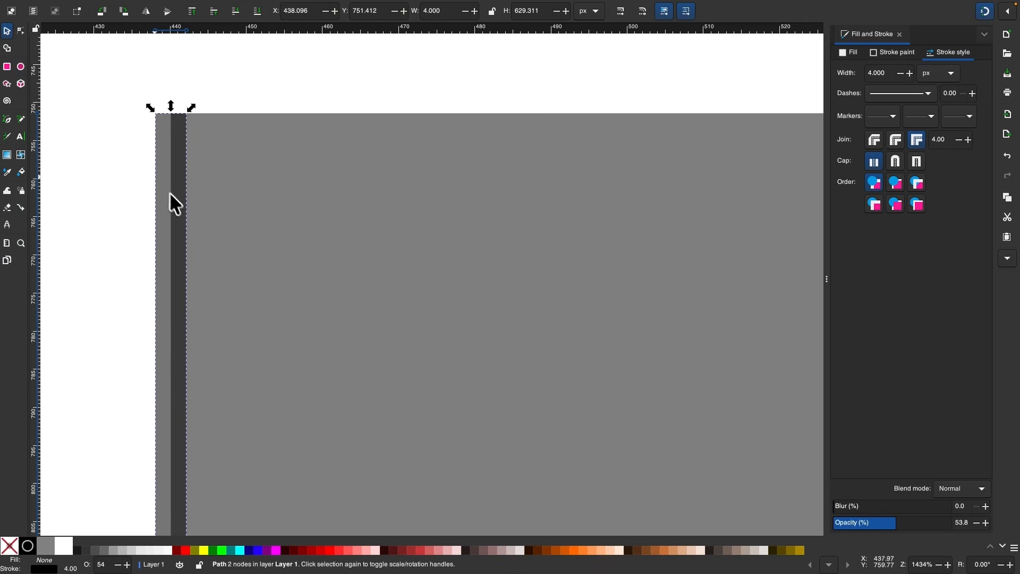
{"action": "scroll", "coordinate": [282, 246], "scroll_direction": "down", "scroll_amount": 6}
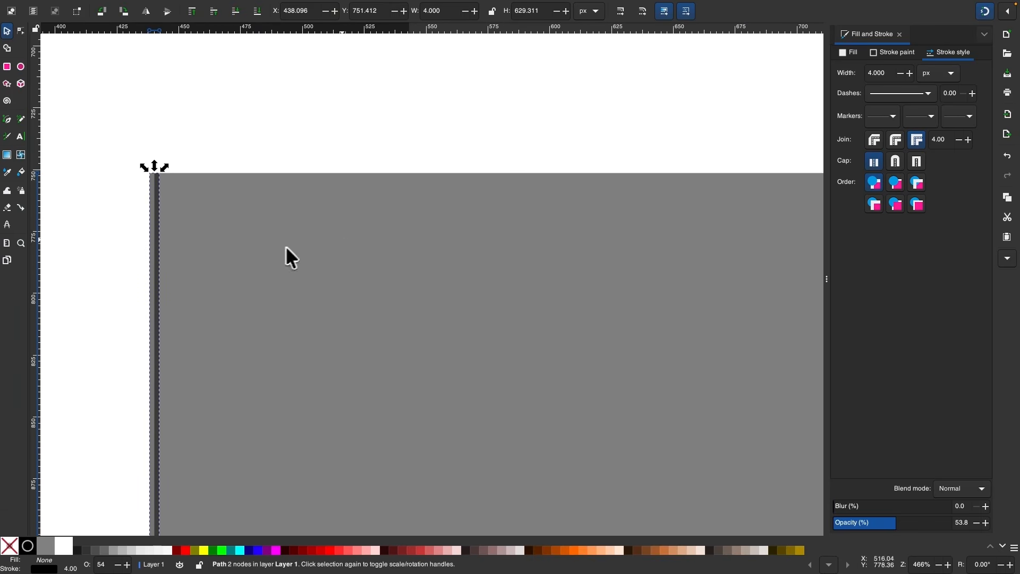
{"action": "scroll", "coordinate": [182, 221], "scroll_direction": "up", "scroll_amount": 2}
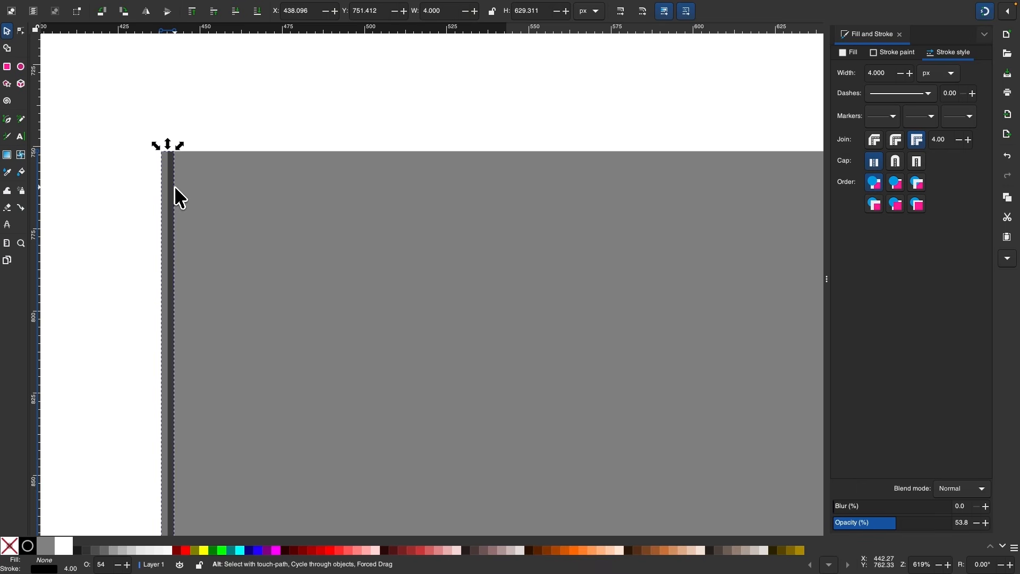
Duplicate the vertical line and snap the copy so it is centred on the shape's right edge
{"action": "scroll", "coordinate": [175, 188], "scroll_direction": "down", "scroll_amount": 8}
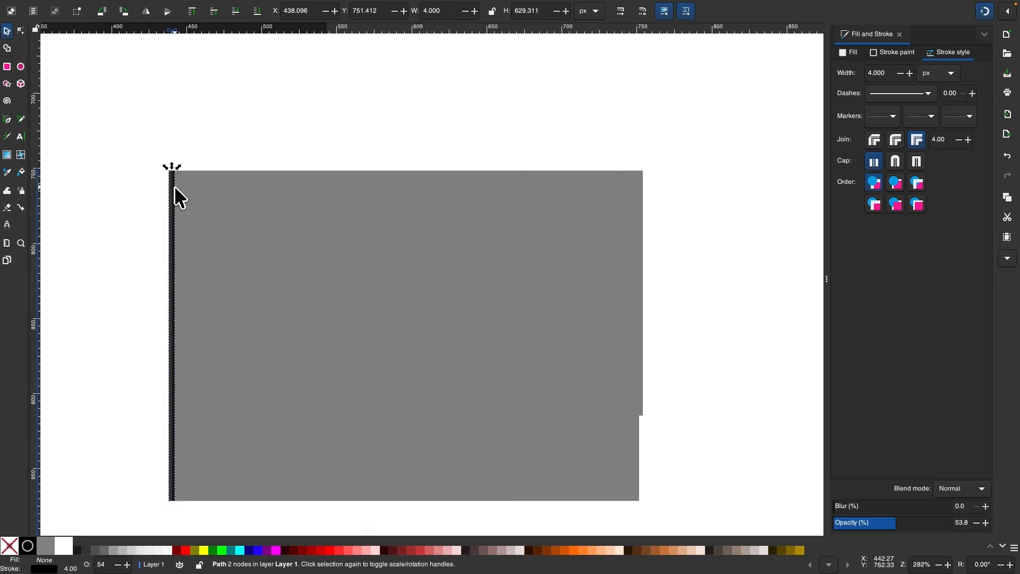
{"action": "left_click_drag", "start_coordinate": [174, 187], "coordinate": [461, 185]}
{"action": "scroll", "coordinate": [460, 184], "scroll_direction": "up", "scroll_amount": 5}
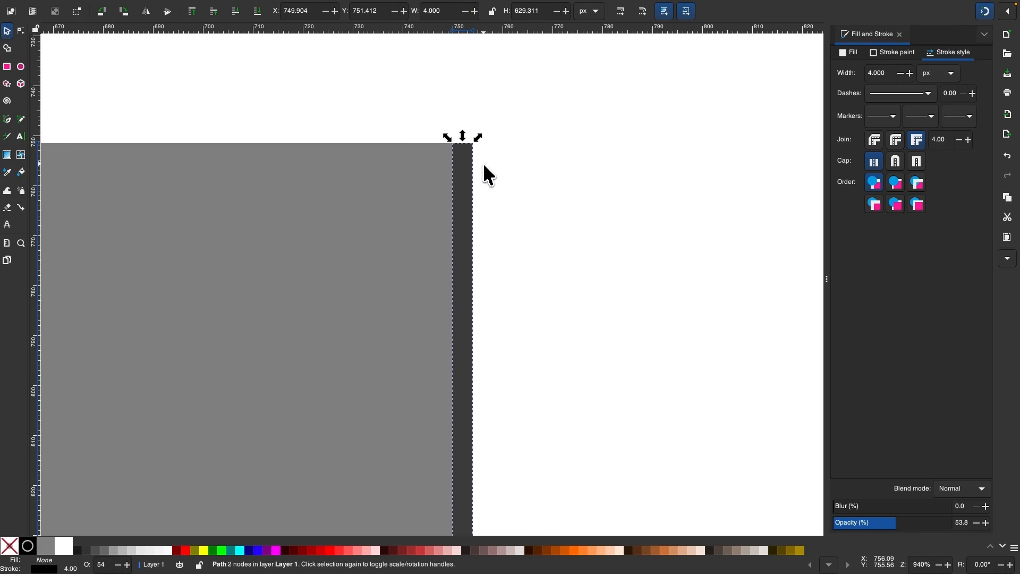
{"action": "left_click_drag", "start_coordinate": [463, 152], "coordinate": [472, 150]}
{"action": "scroll", "coordinate": [472, 151], "scroll_direction": "up", "scroll_amount": 1}
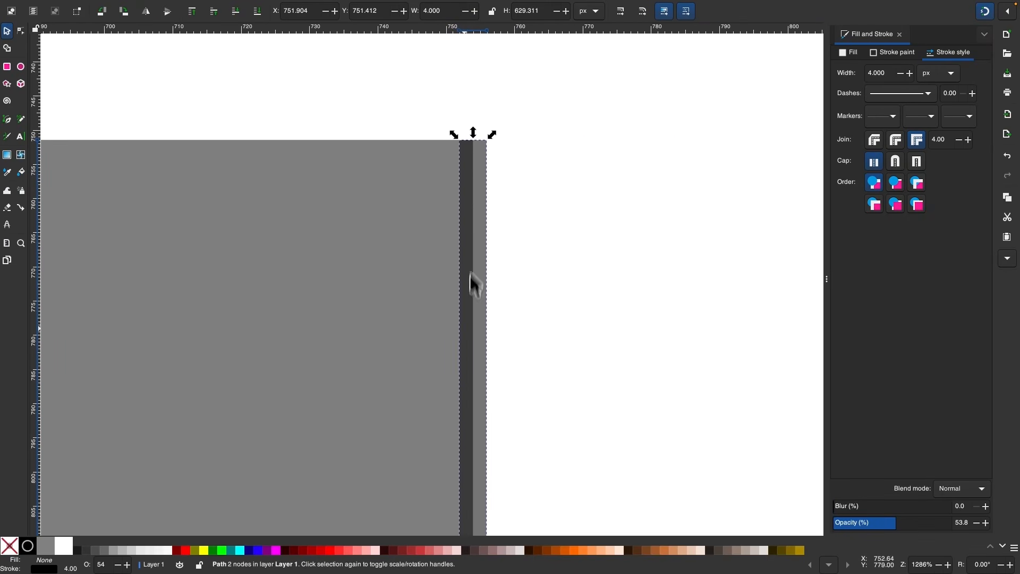
Combine the two vertical lines on the shape's left and right edges into one path
{"action": "scroll", "coordinate": [485, 318], "scroll_direction": "down", "scroll_amount": 6}
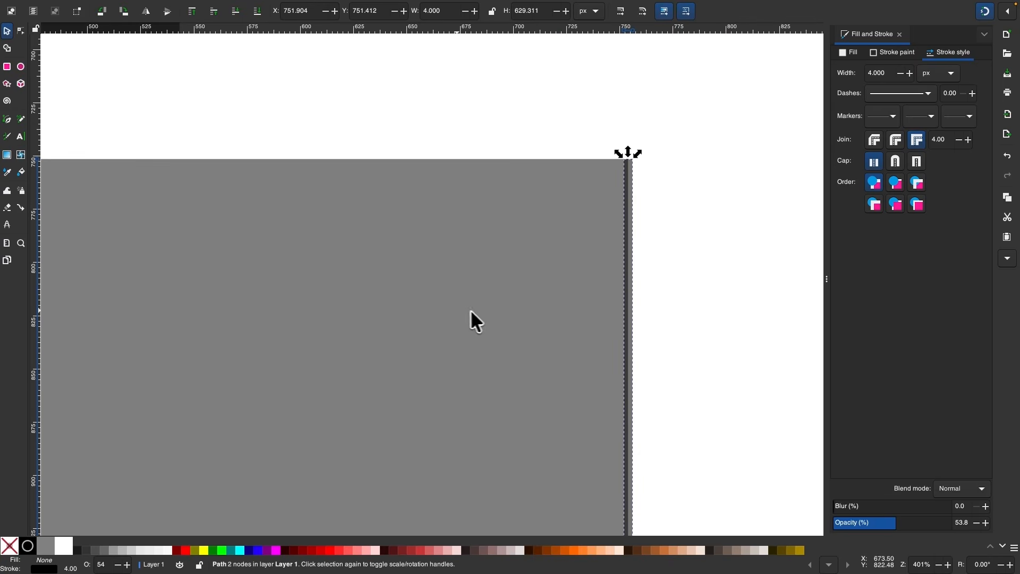
{"action": "scroll", "coordinate": [457, 311], "scroll_direction": "down", "scroll_amount": 8}
{"action": "scroll", "coordinate": [457, 311], "scroll_direction": "down", "scroll_amount": 1}
{"action": "scroll", "coordinate": [457, 311], "scroll_direction": "up", "scroll_amount": 1}
{"action": "scroll", "coordinate": [457, 311], "scroll_direction": "right", "scroll_amount": 1}
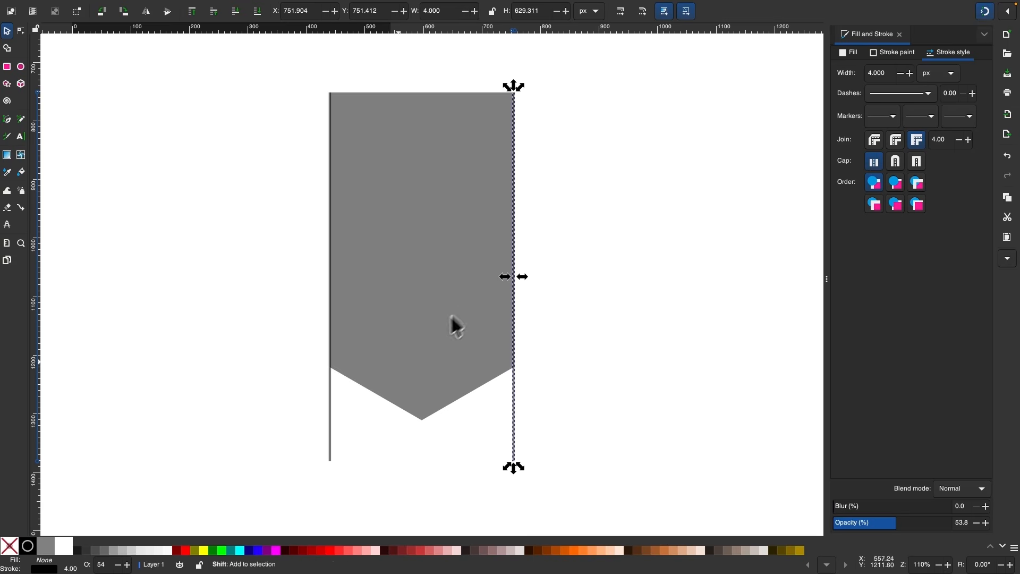
{"action": "left_click", "coordinate": [330, 441], "text": "shift"}
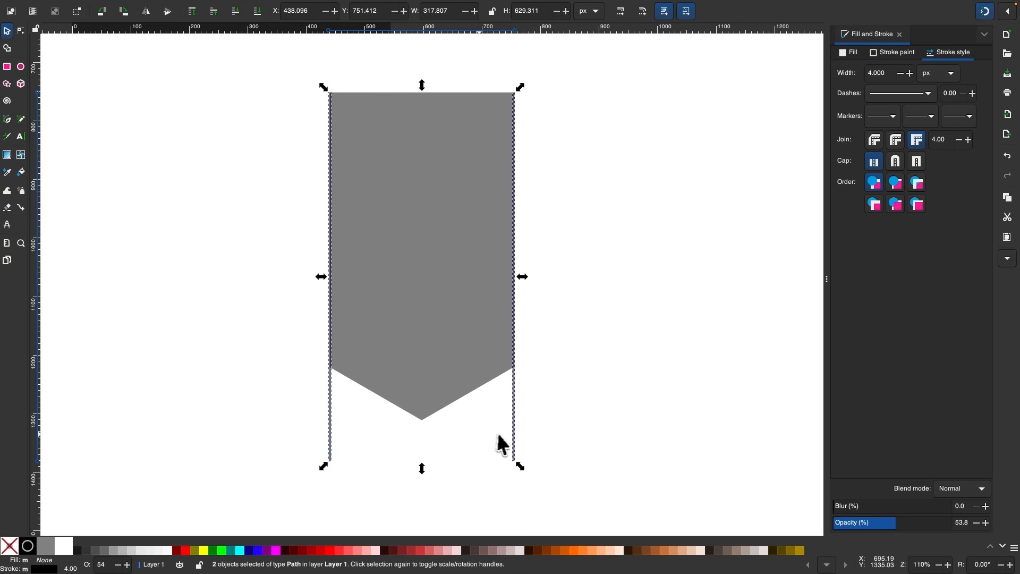
{"action": "left_click", "coordinate": [213, 8]}
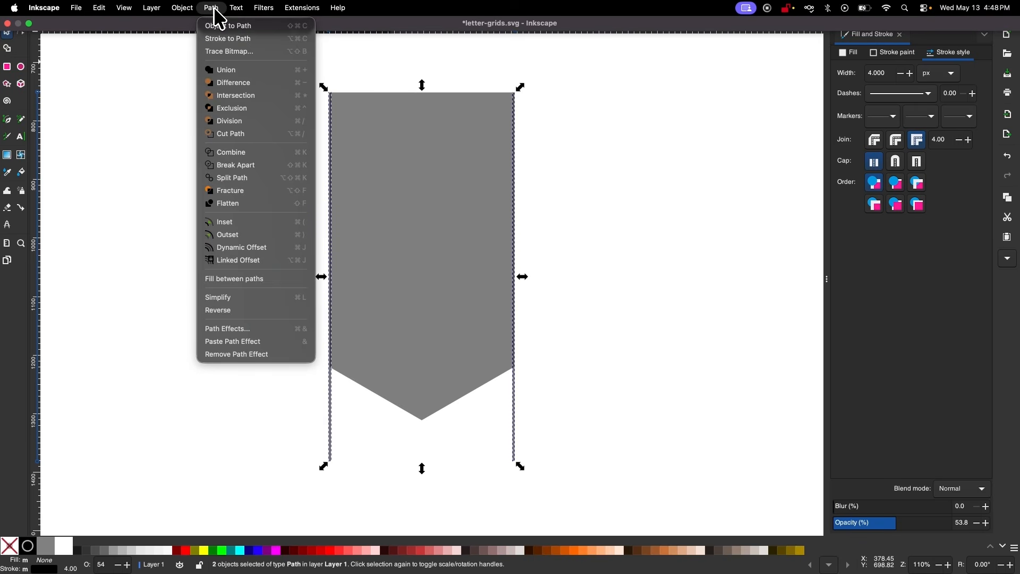
{"action": "left_click", "coordinate": [246, 152]}
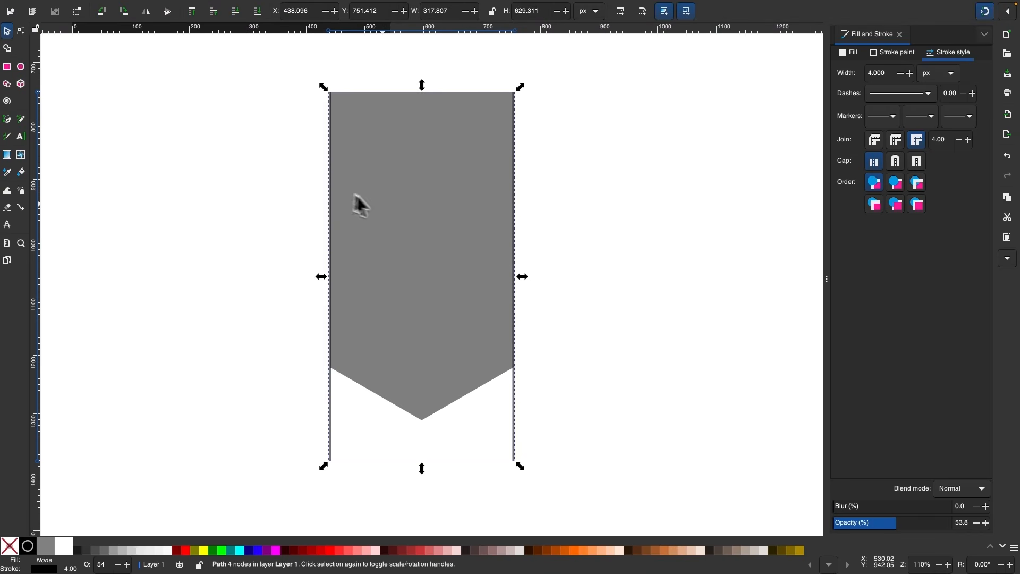
{"action": "scroll", "coordinate": [394, 215], "scroll_direction": "up", "scroll_amount": 1}
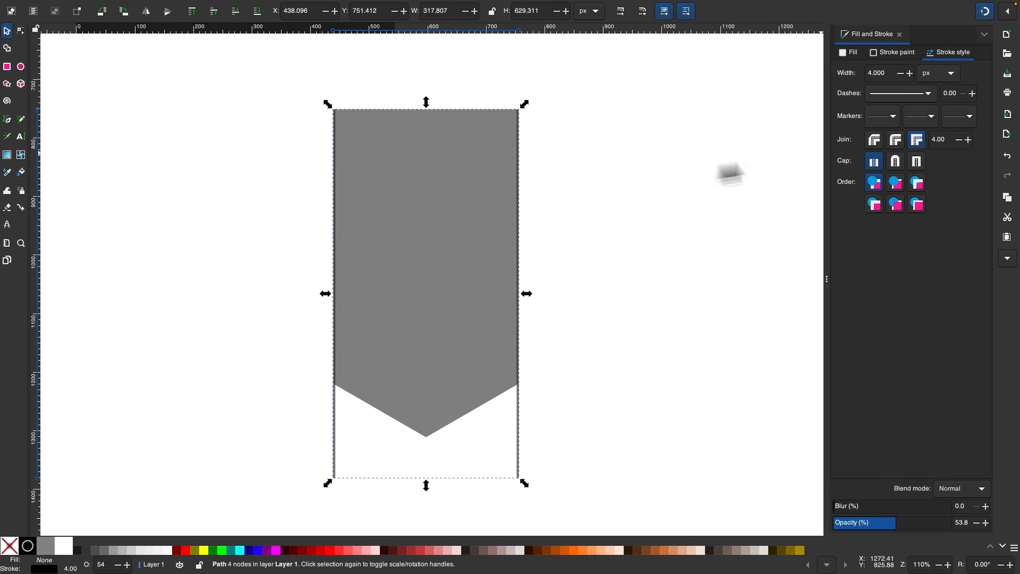
Set the combined edge lines' stroke width to 1 px and apply the Interpolate Sub-Paths effect to them
{"action": "double_click", "coordinate": [879, 74]}
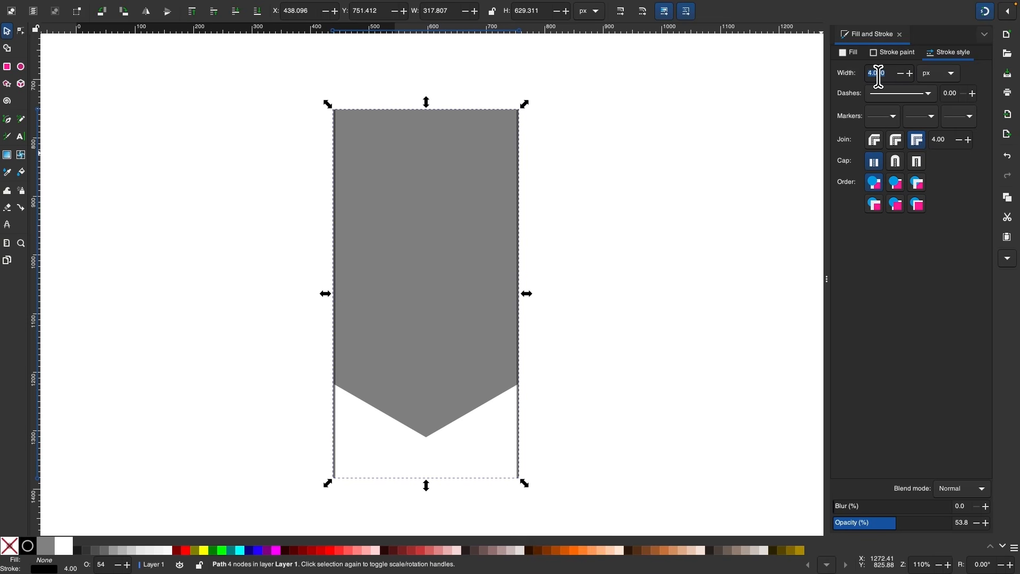
{"action": "key", "text": "Return"}
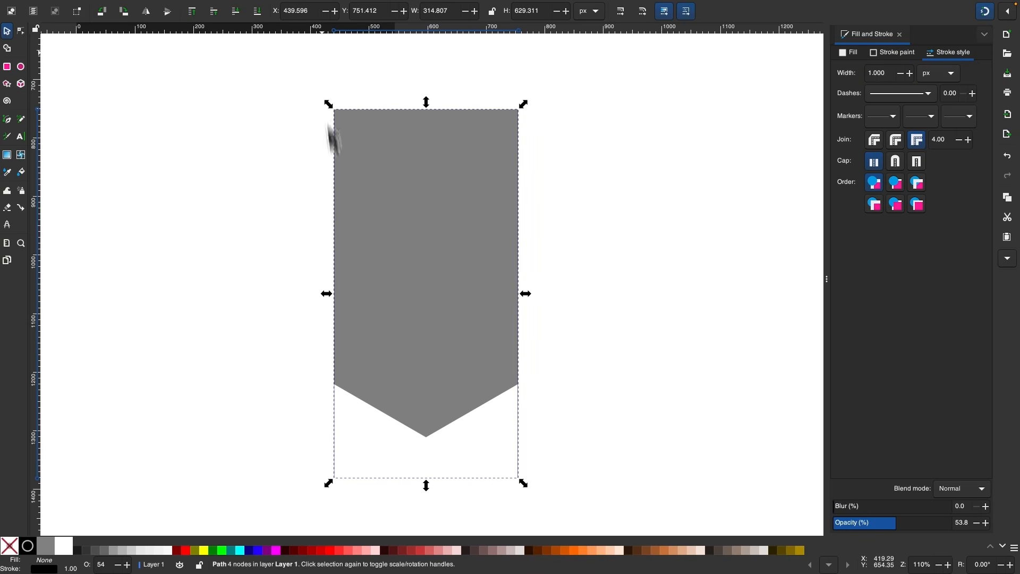
{"action": "mouse_move", "coordinate": [301, 6]}
{"action": "left_click", "coordinate": [211, 8]}
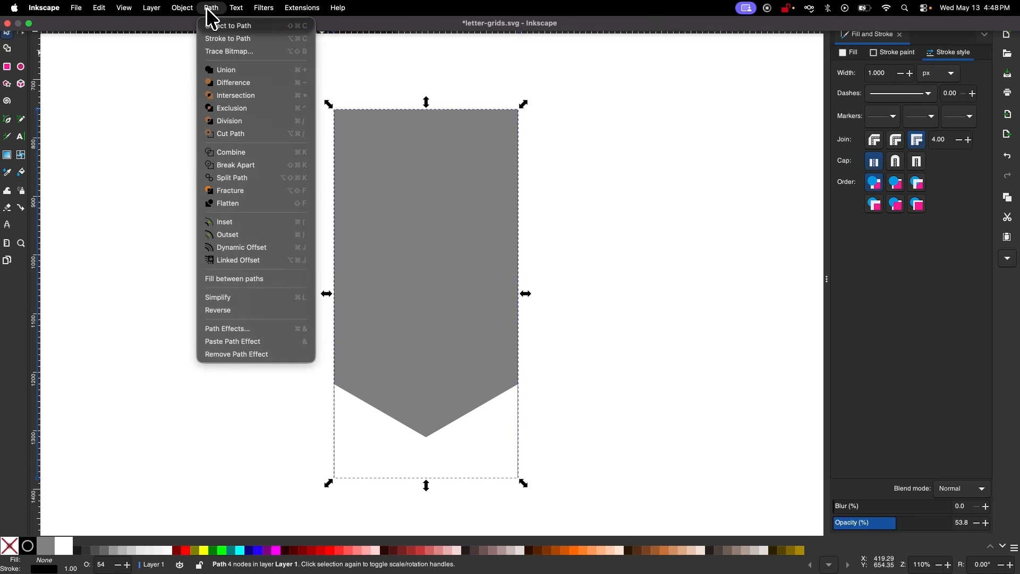
{"action": "left_click", "coordinate": [256, 328]}
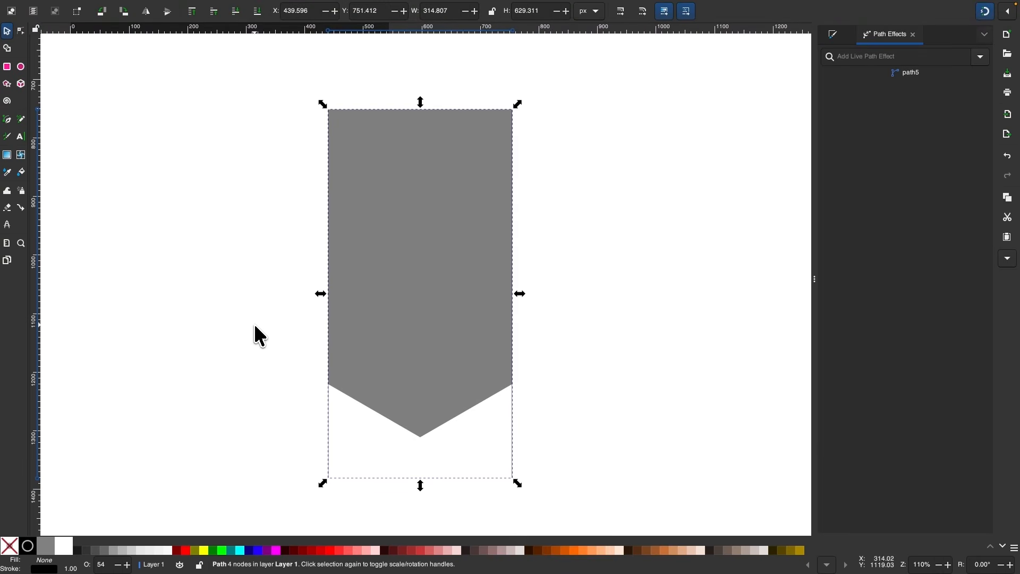
{"action": "left_click", "coordinate": [980, 59]}
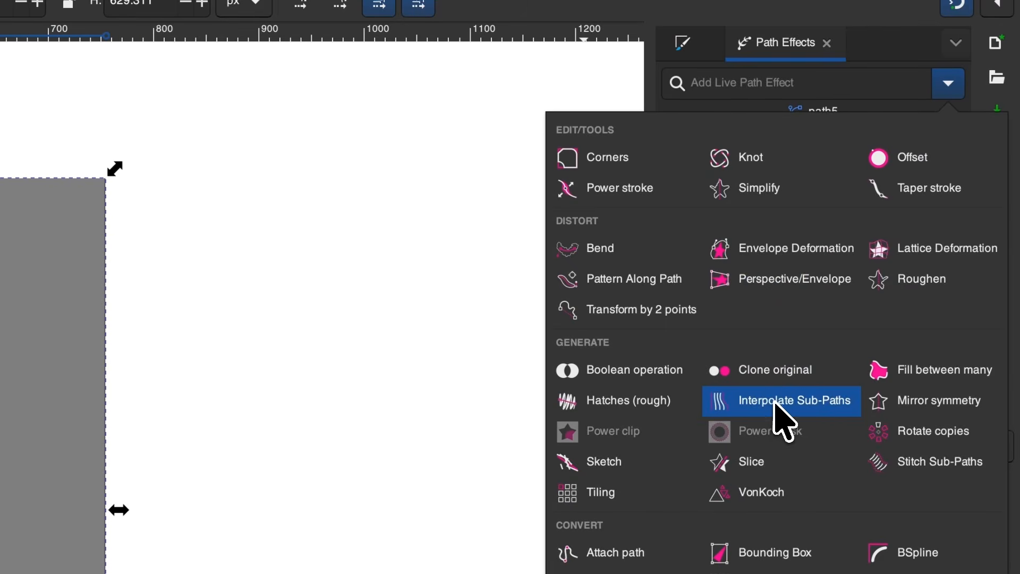
{"action": "left_click", "coordinate": [778, 403]}
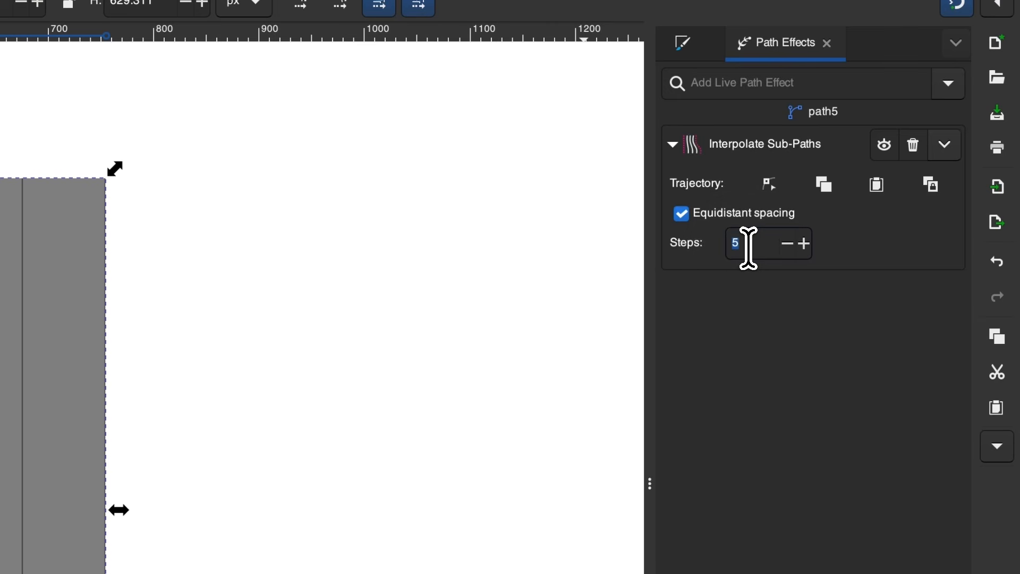
Set the interpolation to 8 steps and convert the resulting set of vertical lines into an editable path
{"action": "type", "text": "8"}
{"action": "key", "text": "Return"}
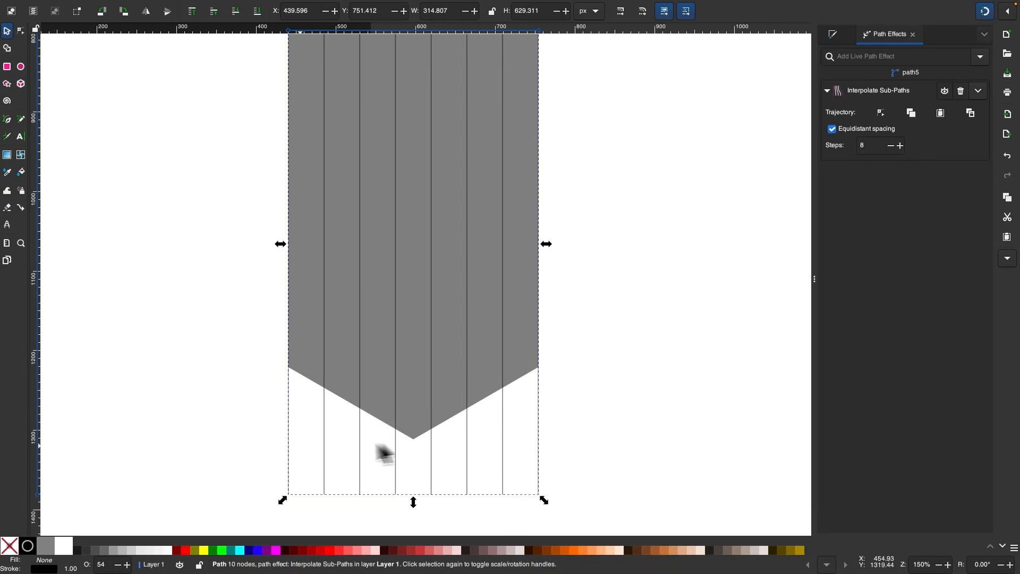
{"action": "scroll", "coordinate": [499, 437], "scroll_direction": "down", "scroll_amount": 2}
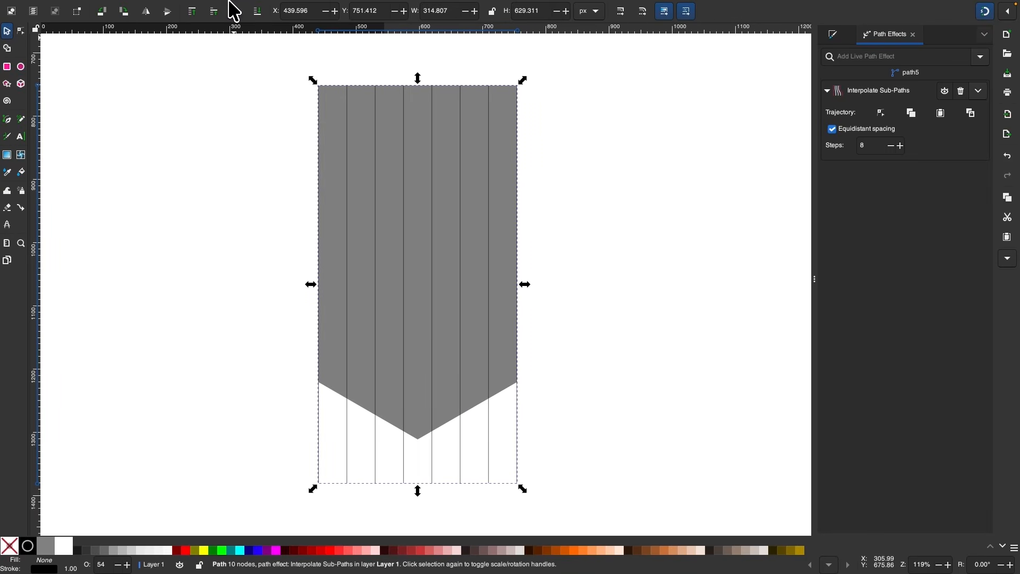
{"action": "left_click", "coordinate": [212, 8]}
{"action": "left_click", "coordinate": [219, 26]}
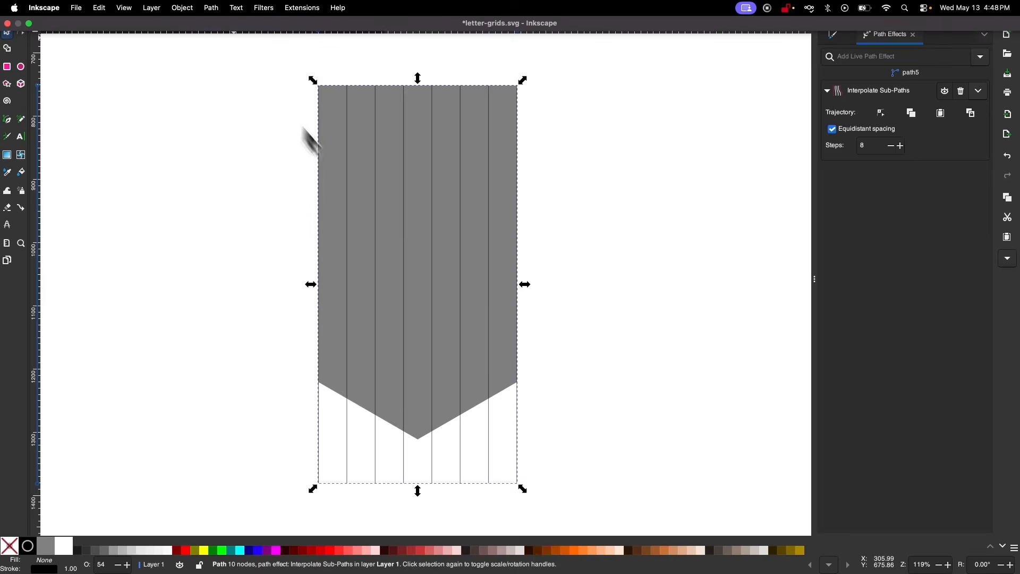
Duplicate the set of vertical lines and place the copy in the empty area to the right of the shape
{"action": "scroll", "coordinate": [381, 223], "scroll_direction": "down", "scroll_amount": 1}
{"action": "scroll", "coordinate": [223, 218], "scroll_direction": "down", "scroll_amount": 1}
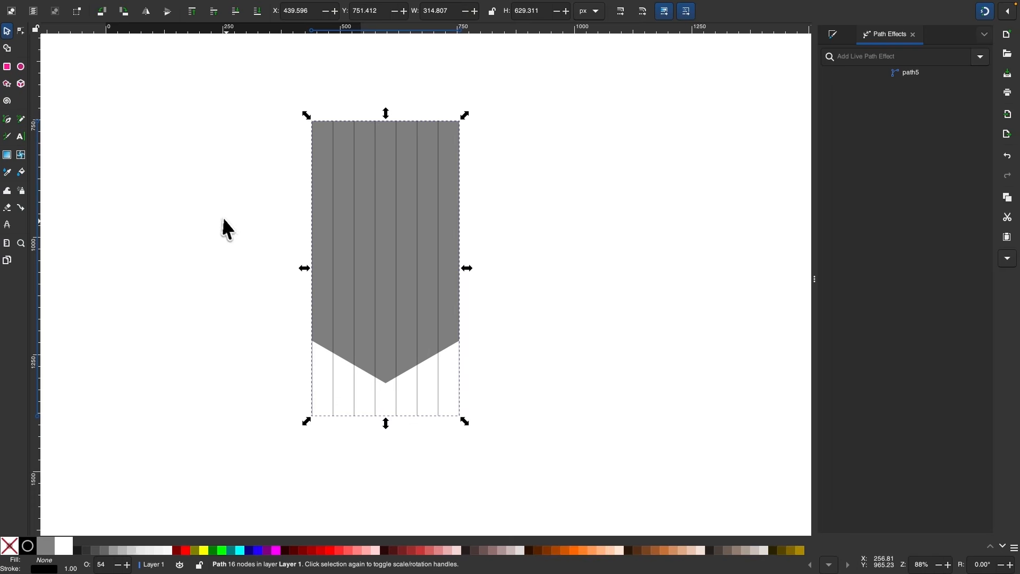
{"action": "scroll", "coordinate": [222, 219], "scroll_direction": "right", "scroll_amount": 2}
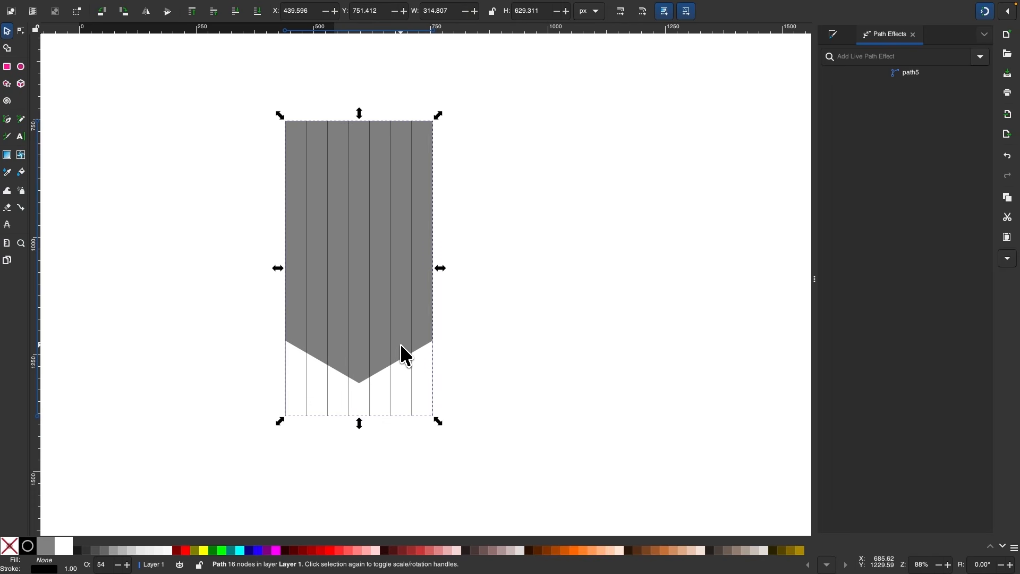
{"action": "key", "text": "ctrl+d"}
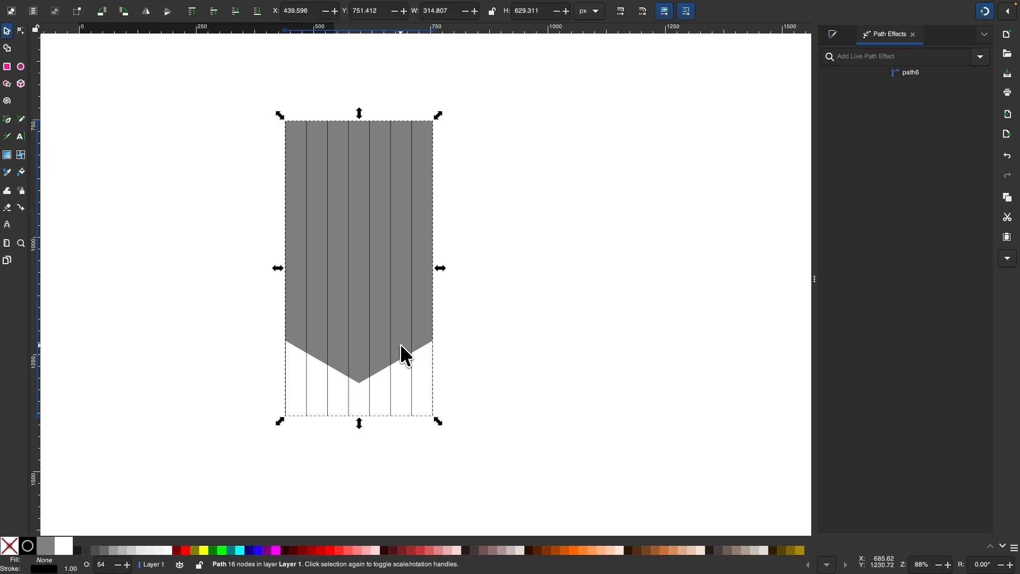
{"action": "left_click_drag", "start_coordinate": [351, 403], "coordinate": [614, 405]}
{"action": "scroll", "coordinate": [615, 406], "scroll_direction": "right", "scroll_amount": 4}
Rotate the copied lines about 60° clockwise so they run parallel to the shape's lower-right edge
{"action": "left_click", "coordinate": [595, 230]}
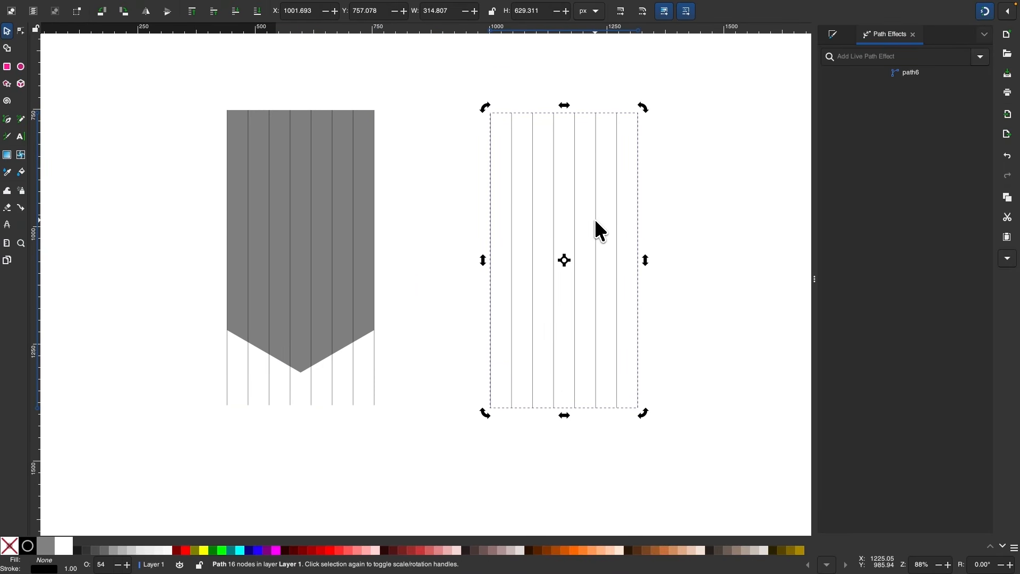
{"action": "scroll", "coordinate": [596, 230], "scroll_direction": "right", "scroll_amount": 2}
{"action": "scroll", "coordinate": [596, 230], "scroll_direction": "up", "scroll_amount": 1}
{"action": "key", "text": "ctrl"}
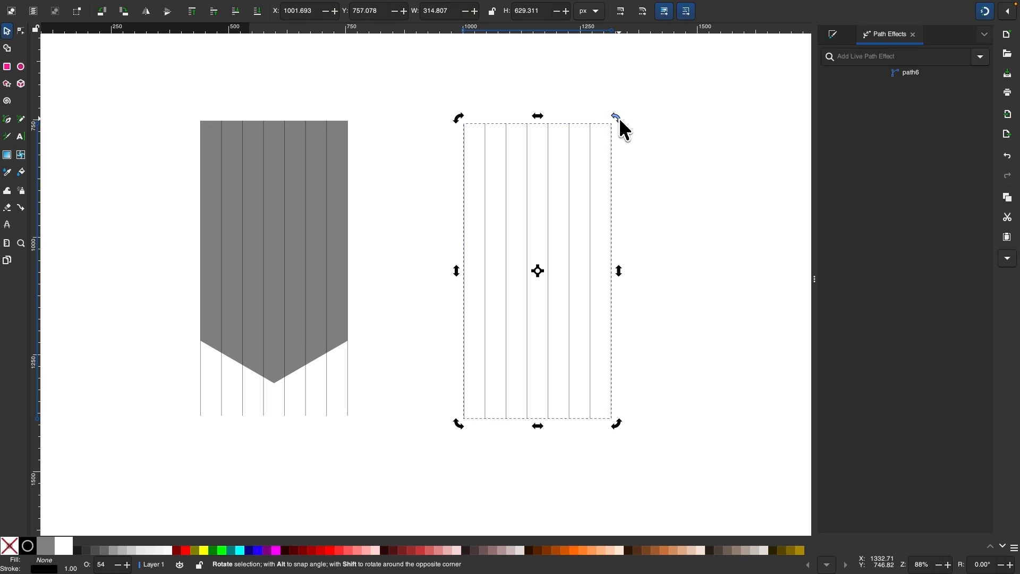
{"action": "left_click_drag", "start_coordinate": [621, 121], "coordinate": [692, 254]}
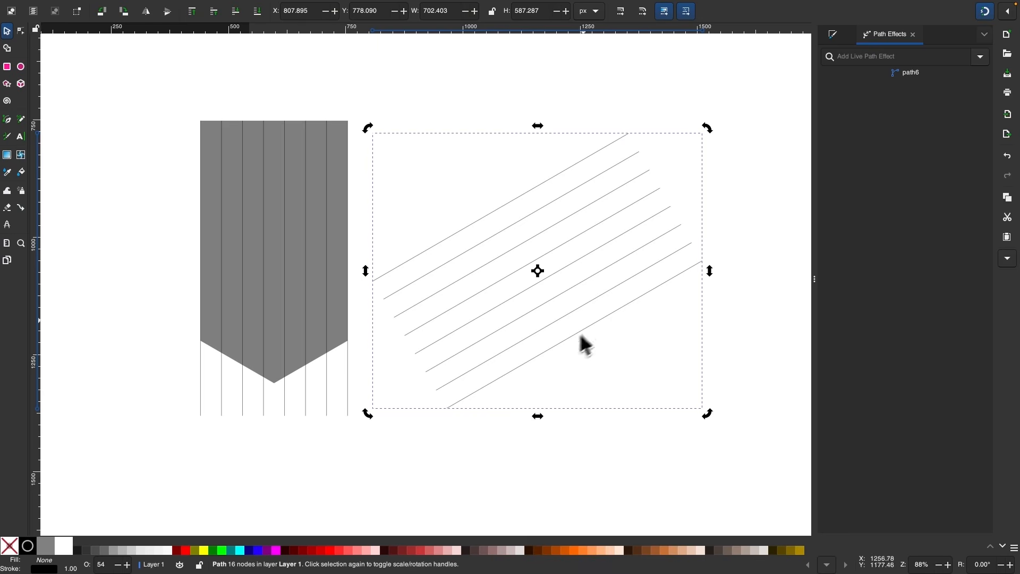
Place the slanted lines in the empty canvas to the right of the shape, a little farther away from it
{"action": "left_click_drag", "start_coordinate": [573, 346], "coordinate": [322, 356]}
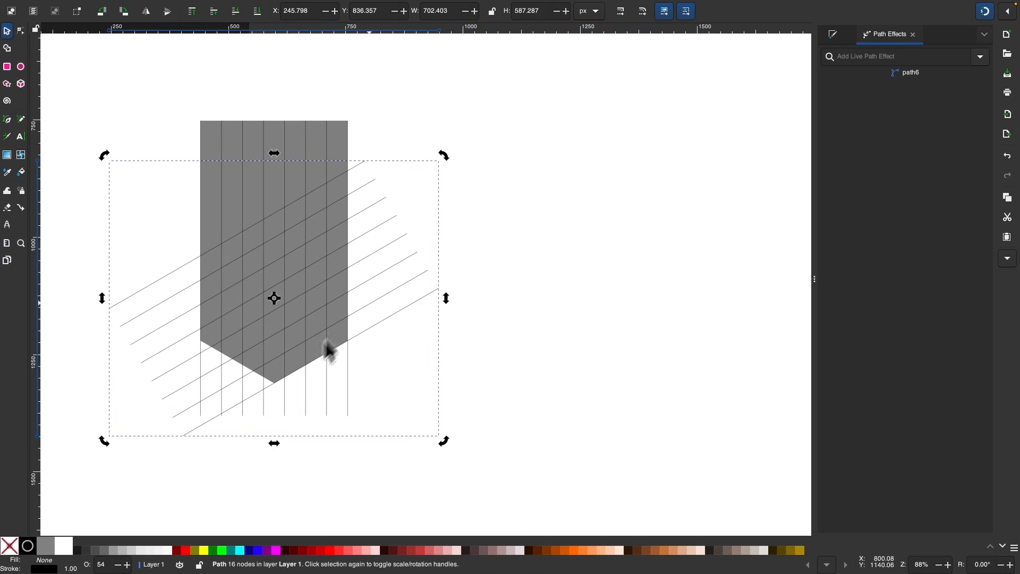
{"action": "key", "text": "ctrl+z"}
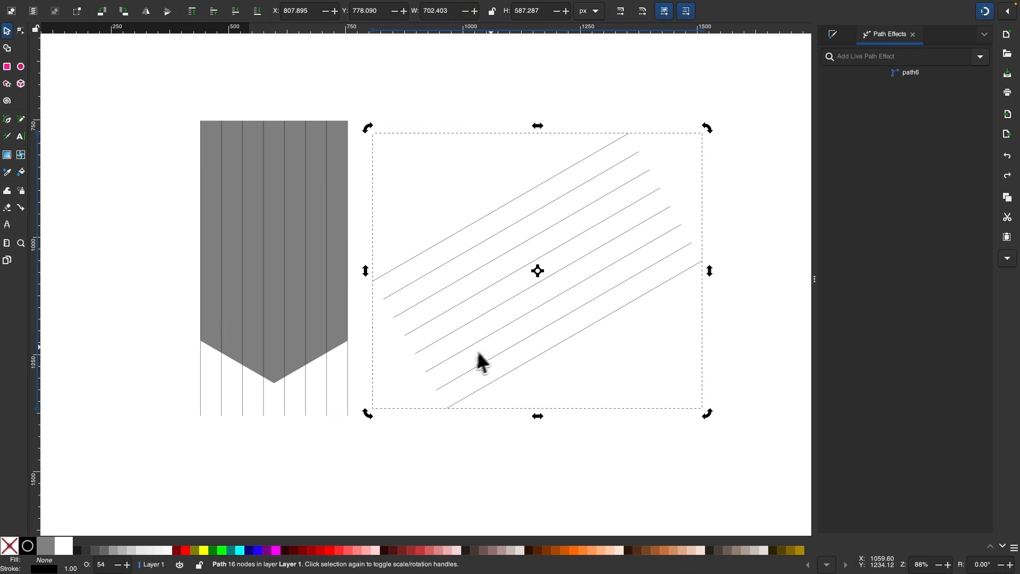
{"action": "scroll", "coordinate": [478, 360], "scroll_direction": "right", "scroll_amount": 2}
{"action": "left_click_drag", "start_coordinate": [552, 336], "coordinate": [581, 323]}
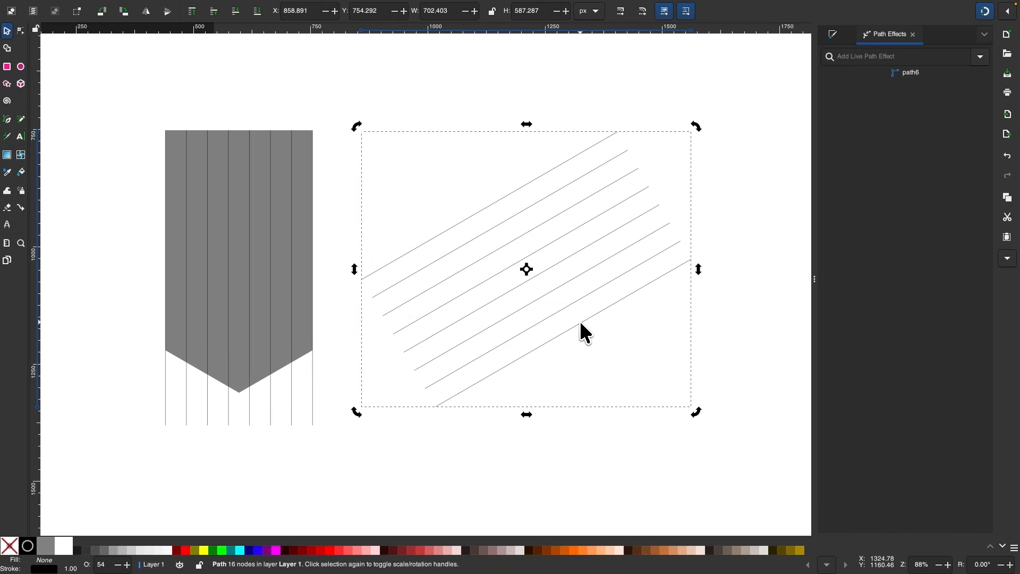
Duplicate the slanted lines and flip the copy horizontally so the two sets cross each other
{"action": "key", "text": "alt"}
{"action": "key", "text": "ctrl+k"}
{"action": "key", "text": "h"}
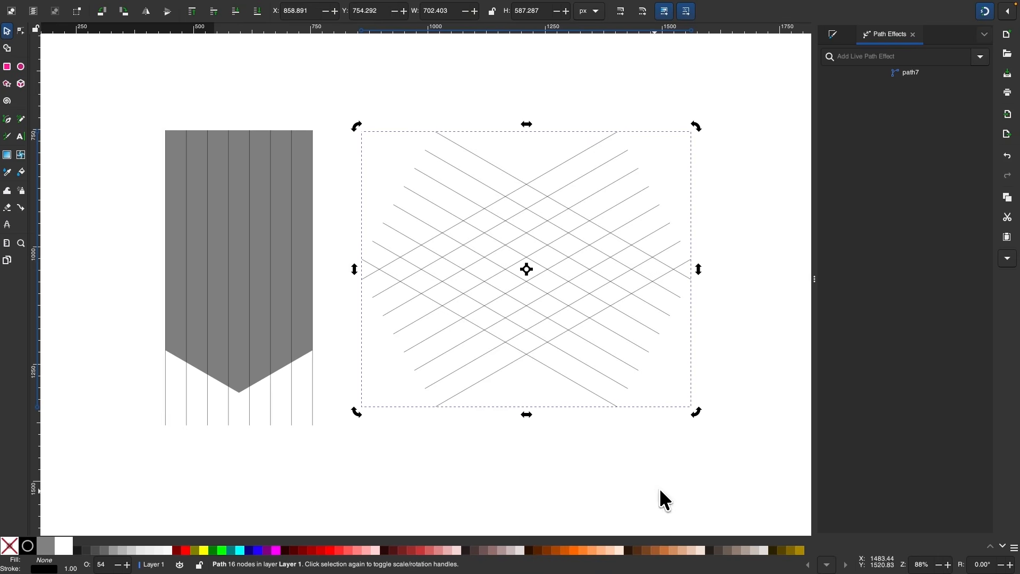
Combine the two crossing sets of slanted lines into a single path
{"action": "left_click_drag", "start_coordinate": [762, 458], "coordinate": [329, 76]}
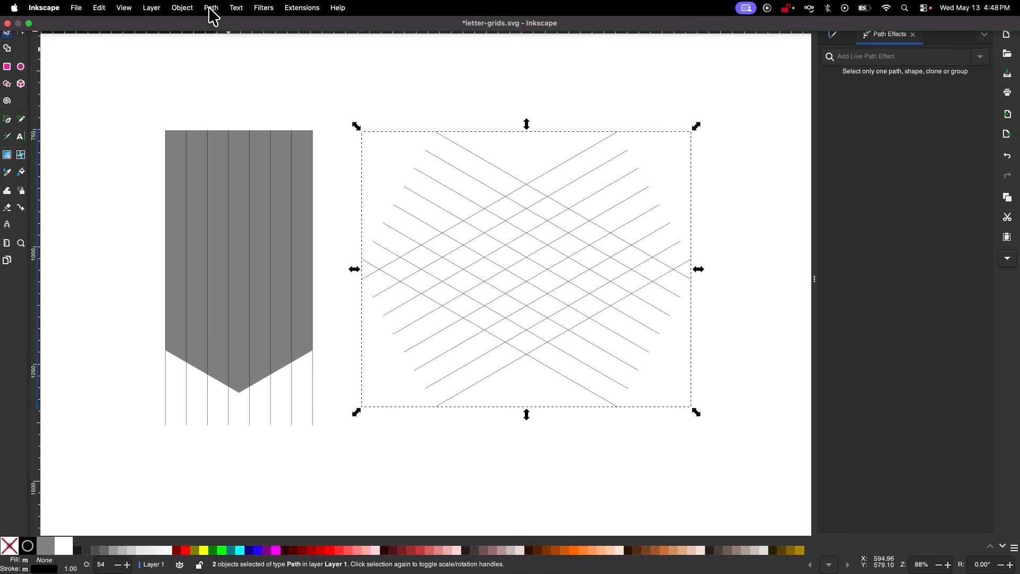
{"action": "left_click", "coordinate": [212, 8]}
{"action": "left_click", "coordinate": [238, 152]}
Move the crossed lattice onto the shape, snapping its lowest central intersection to the shape's bottom point
{"action": "scroll", "coordinate": [286, 261], "scroll_direction": "left", "scroll_amount": 5}
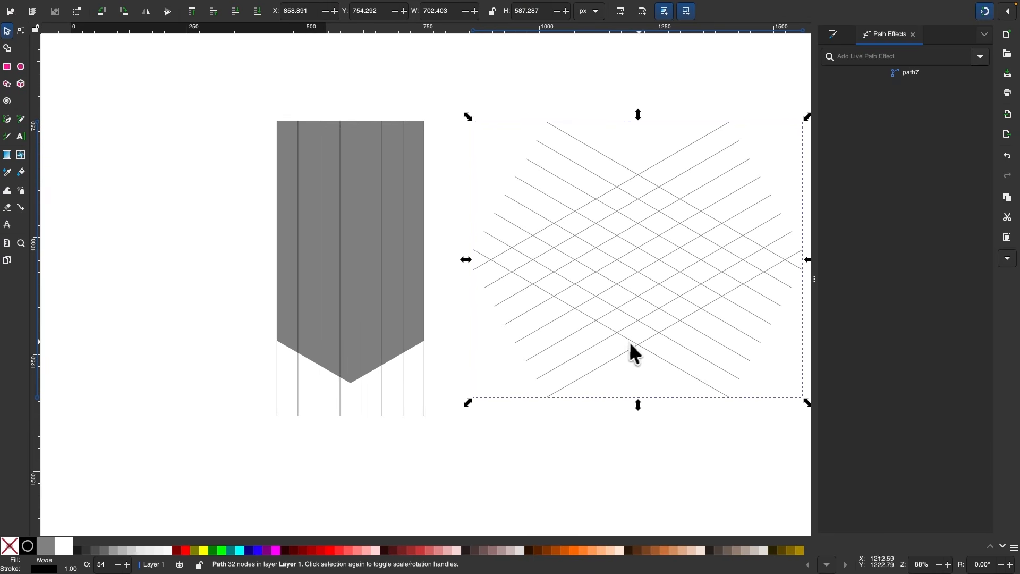
{"action": "left_click_drag", "start_coordinate": [641, 345], "coordinate": [346, 380]}
{"action": "scroll", "coordinate": [345, 378], "scroll_direction": "up", "scroll_amount": 10}
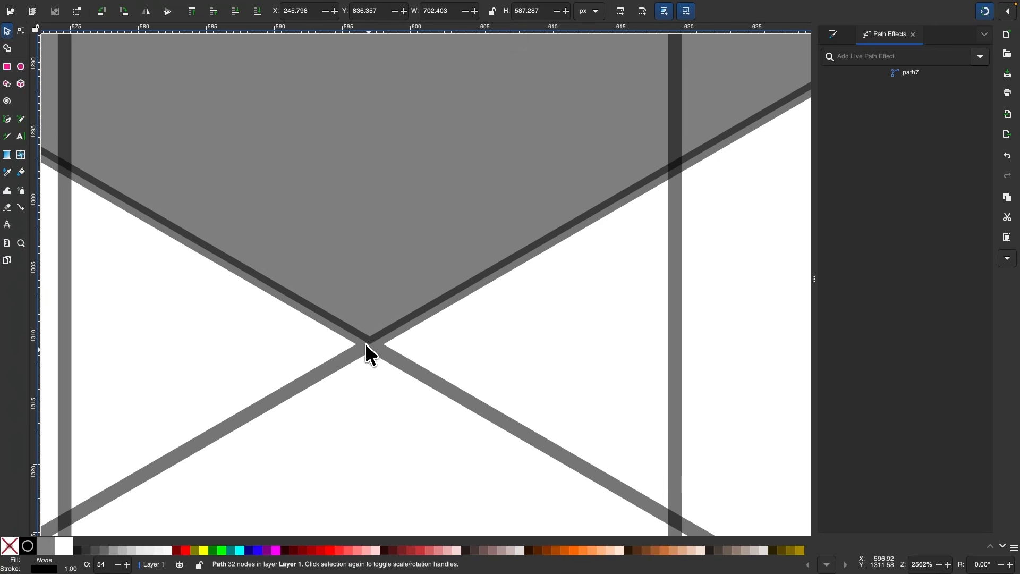
{"action": "scroll", "coordinate": [371, 353], "scroll_direction": "down", "scroll_amount": 7}
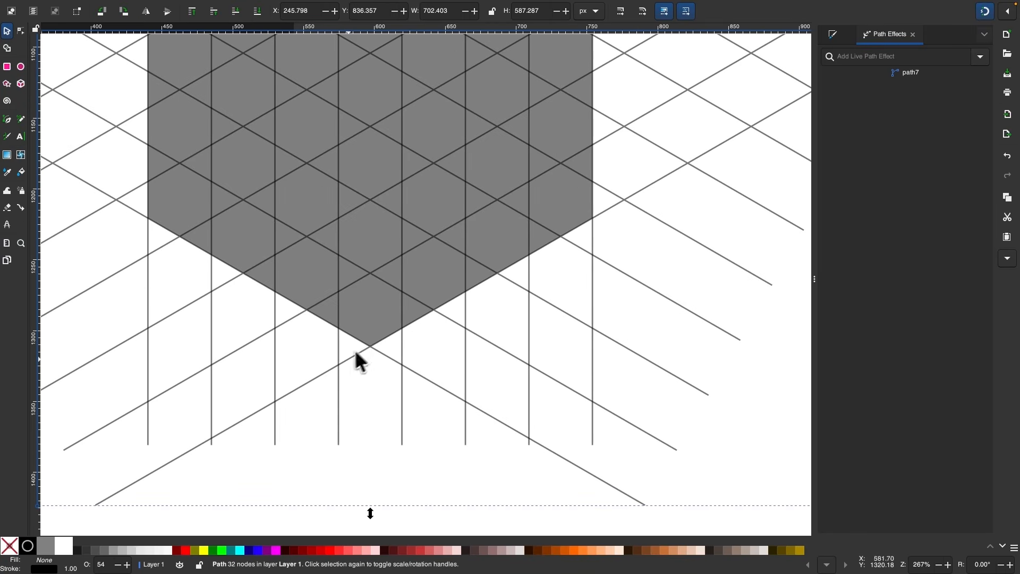
{"action": "scroll", "coordinate": [357, 350], "scroll_direction": "up", "scroll_amount": 2}
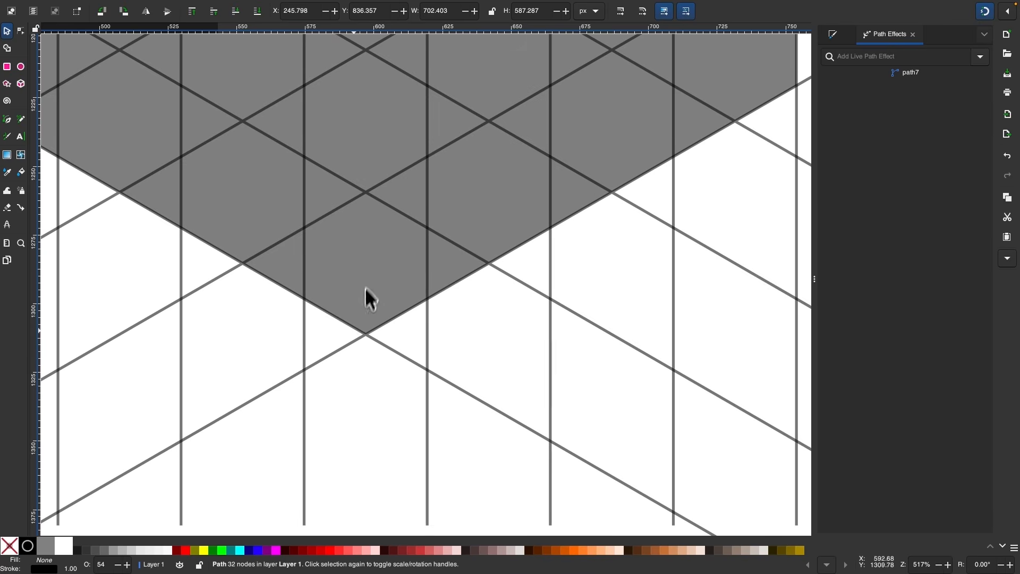
{"action": "scroll", "coordinate": [365, 371], "scroll_direction": "down", "scroll_amount": 5}
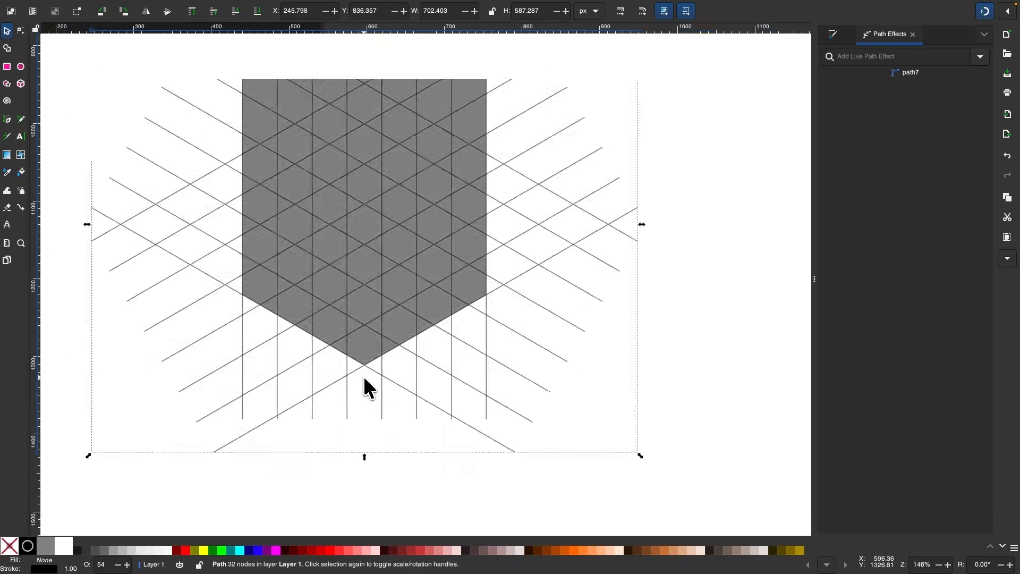
Review the snapping options in both simple and advanced mode, including snapping to path intersections
{"action": "left_click", "coordinate": [1009, 14]}
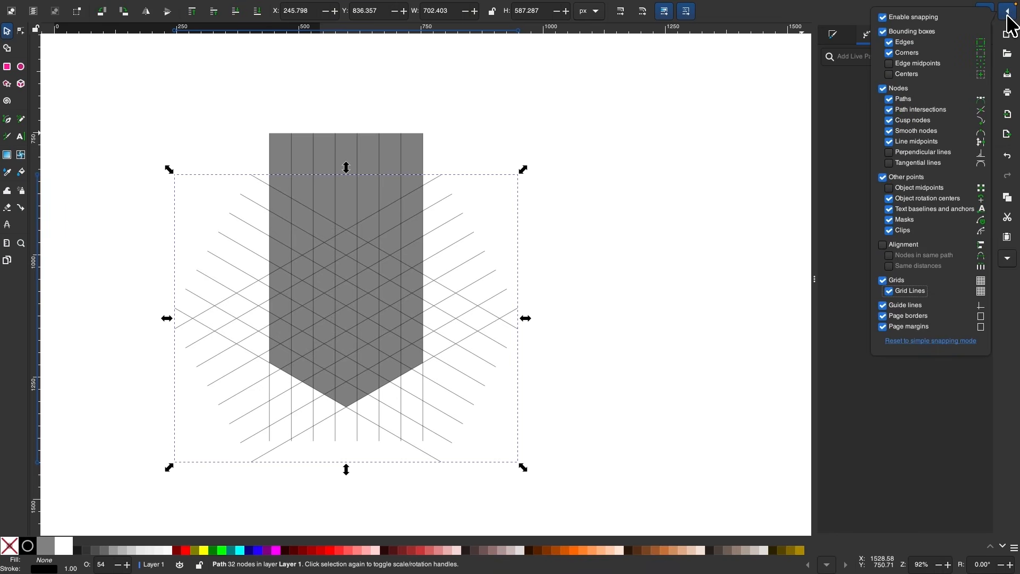
{"action": "left_click", "coordinate": [916, 341]}
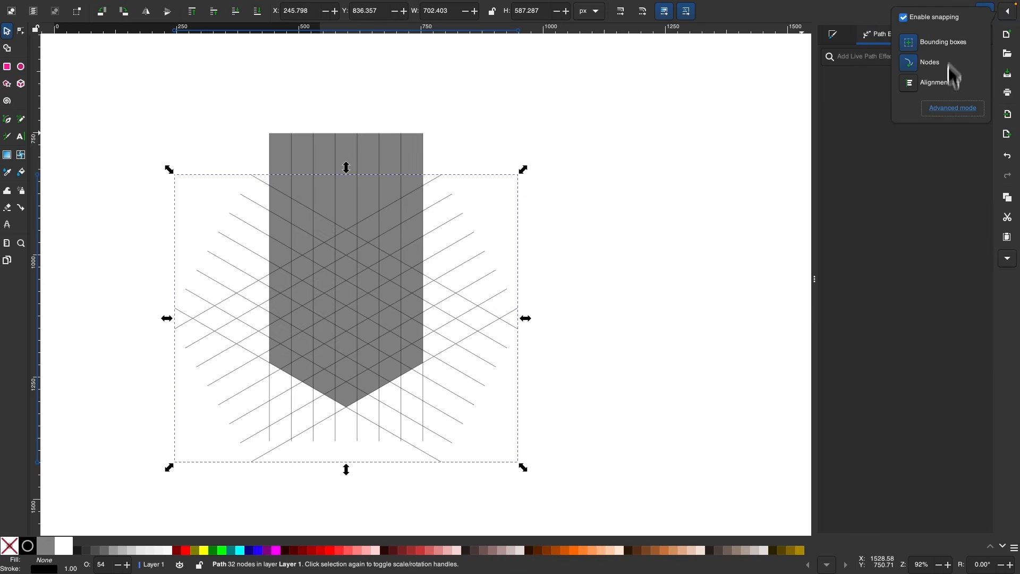
{"action": "left_click", "coordinate": [947, 109]}
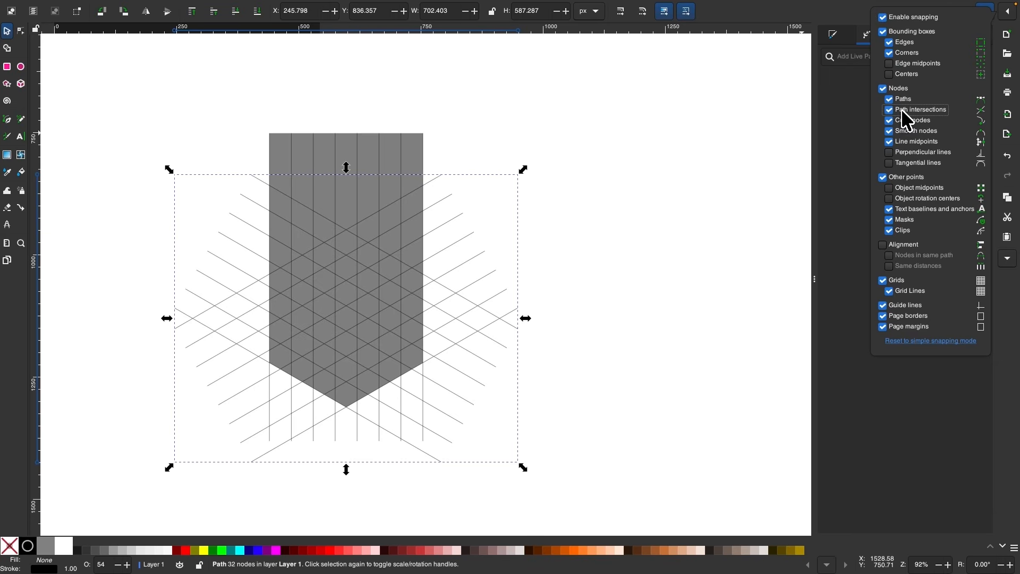
{"action": "left_click", "coordinate": [1008, 11]}
Clear the selection and examine how the lattice covers the shape from the bottom point to the upper edge
{"action": "scroll", "coordinate": [700, 239], "scroll_direction": "down", "scroll_amount": 2}
{"action": "scroll", "coordinate": [700, 240], "scroll_direction": "left", "scroll_amount": 3}
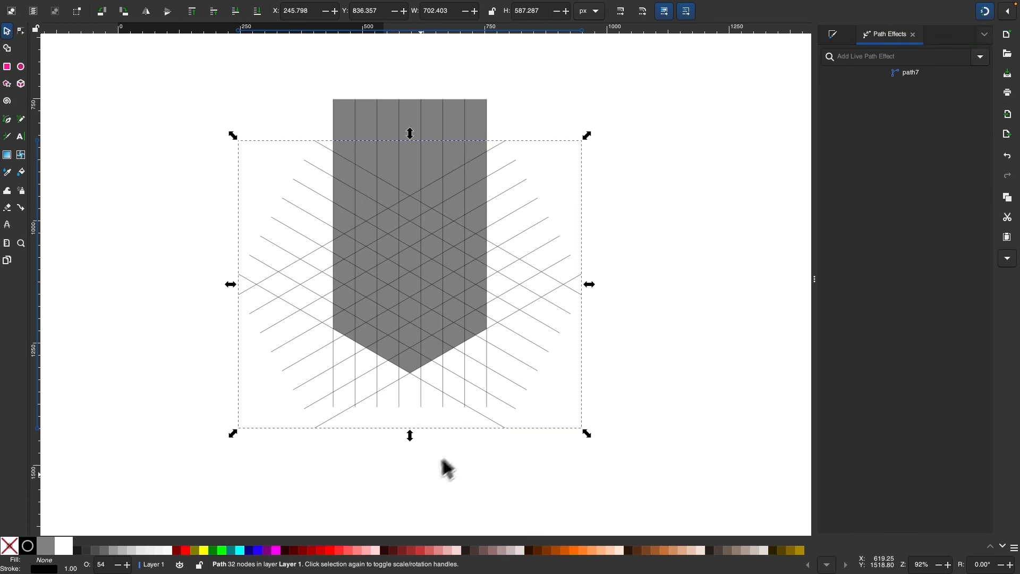
{"action": "left_click", "coordinate": [422, 483]}
{"action": "scroll", "coordinate": [425, 127], "scroll_direction": "up", "scroll_amount": 1}
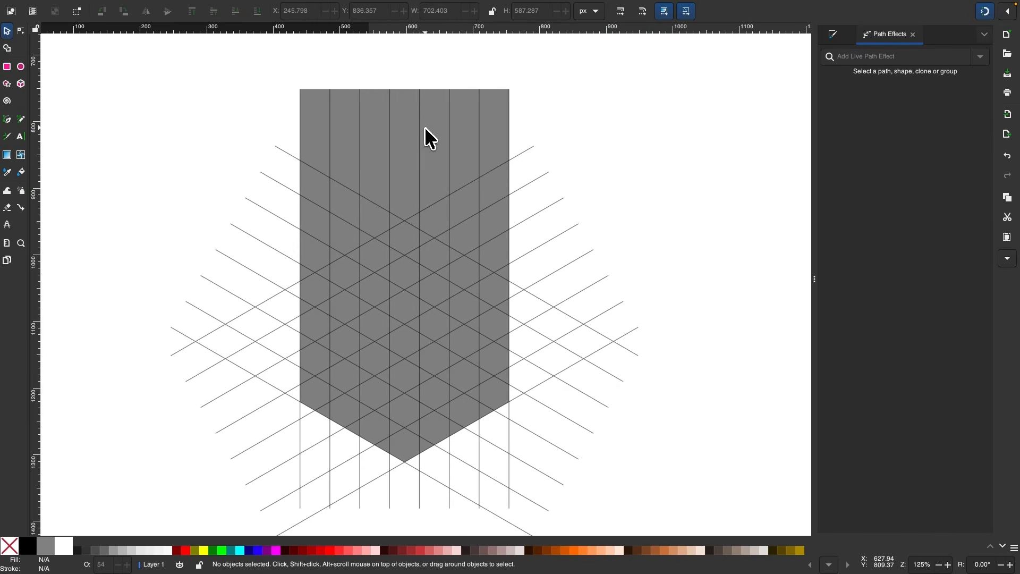
{"action": "scroll", "coordinate": [425, 126], "scroll_direction": "down", "scroll_amount": 2}
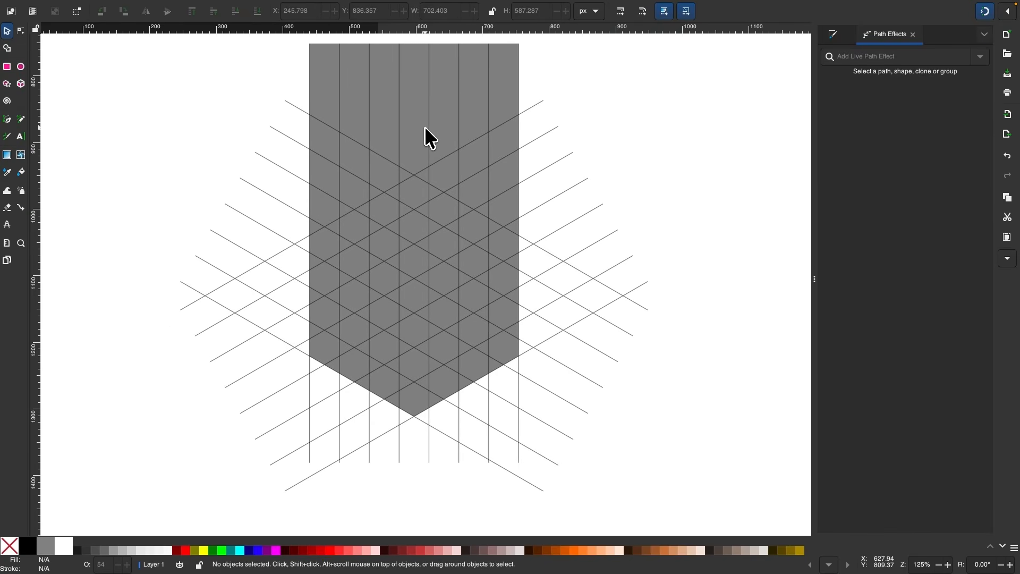
Select the vertical lines together with the base shape, and select all their nodes along the upper edge
{"action": "left_click", "coordinate": [400, 451]}
{"action": "key", "text": "1"}
{"action": "scroll", "coordinate": [407, 365], "scroll_direction": "up", "scroll_amount": 1}
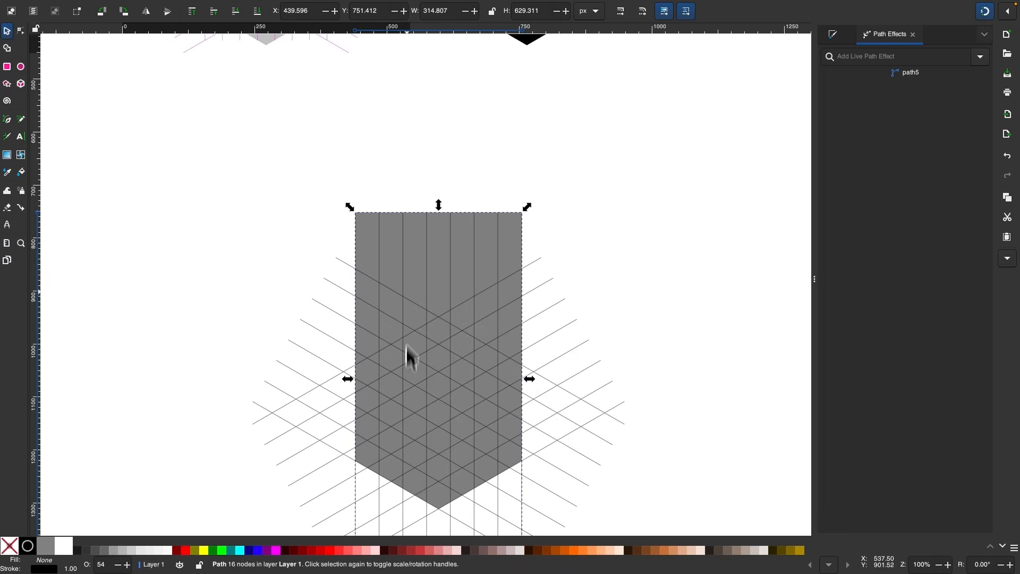
{"action": "scroll", "coordinate": [406, 290], "scroll_direction": "up", "scroll_amount": 2}
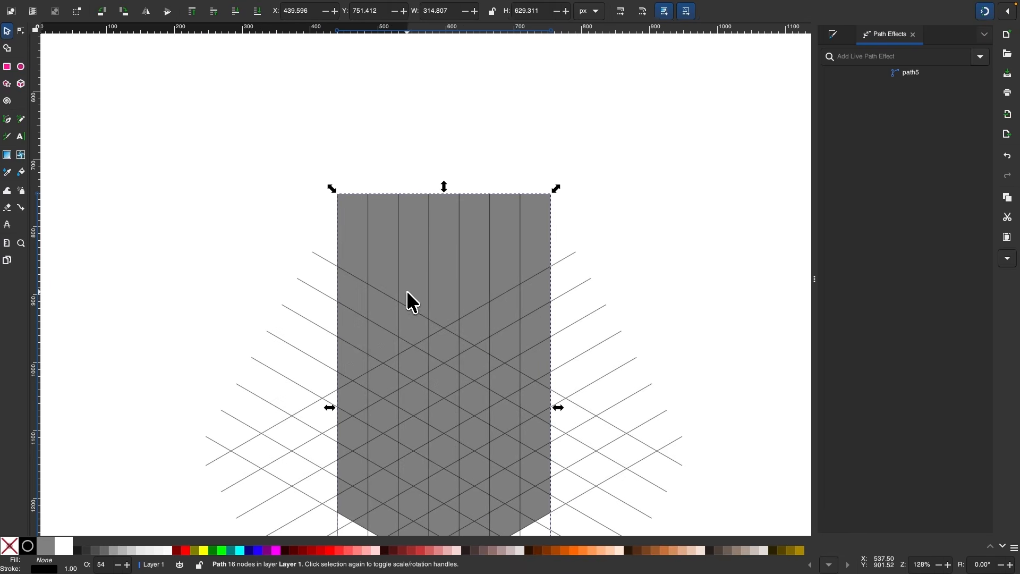
{"action": "left_click", "coordinate": [406, 246], "text": "shift"}
{"action": "scroll", "coordinate": [406, 246], "scroll_direction": "up", "scroll_amount": 2}
{"action": "scroll", "coordinate": [401, 237], "scroll_direction": "up", "scroll_amount": 1}
{"action": "scroll", "coordinate": [401, 237], "scroll_direction": "right", "scroll_amount": 1}
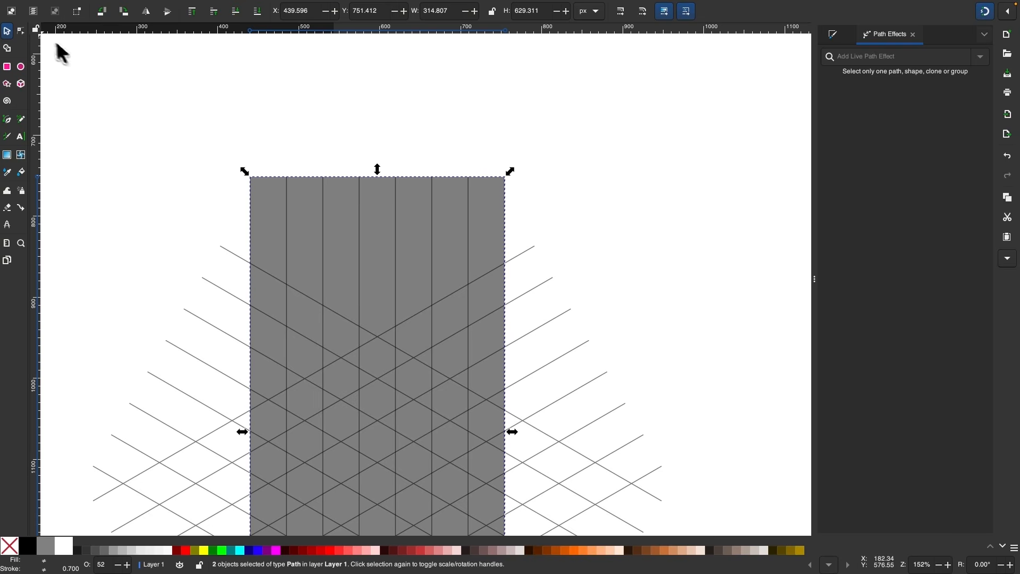
{"action": "left_click", "coordinate": [20, 31]}
{"action": "left_click_drag", "start_coordinate": [152, 137], "coordinate": [557, 193]}
Move the selected upper nodes straight down, snapping them to where the second-highest slanted lines cross the shape's sides, at Y 910 px
{"action": "scroll", "coordinate": [375, 255], "scroll_direction": "up", "scroll_amount": 2}
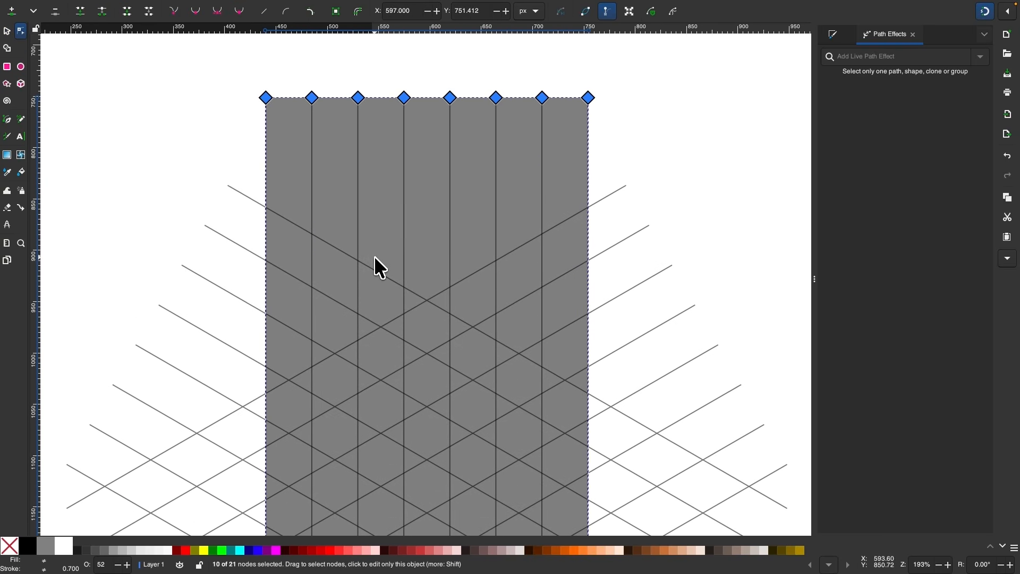
{"action": "scroll", "coordinate": [281, 223], "scroll_direction": "up", "scroll_amount": 2}
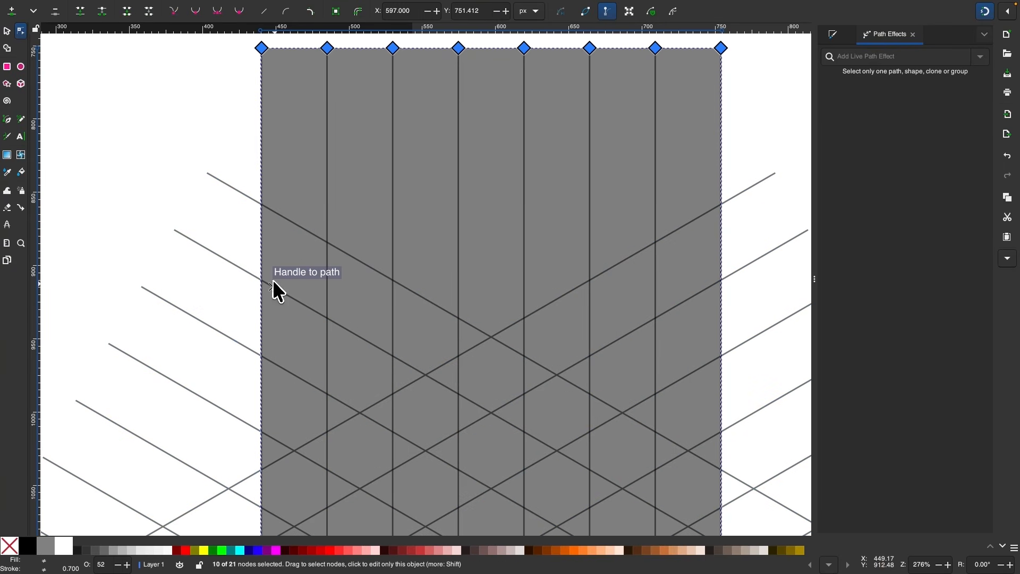
{"action": "scroll", "coordinate": [273, 282], "scroll_direction": "up", "scroll_amount": 2}
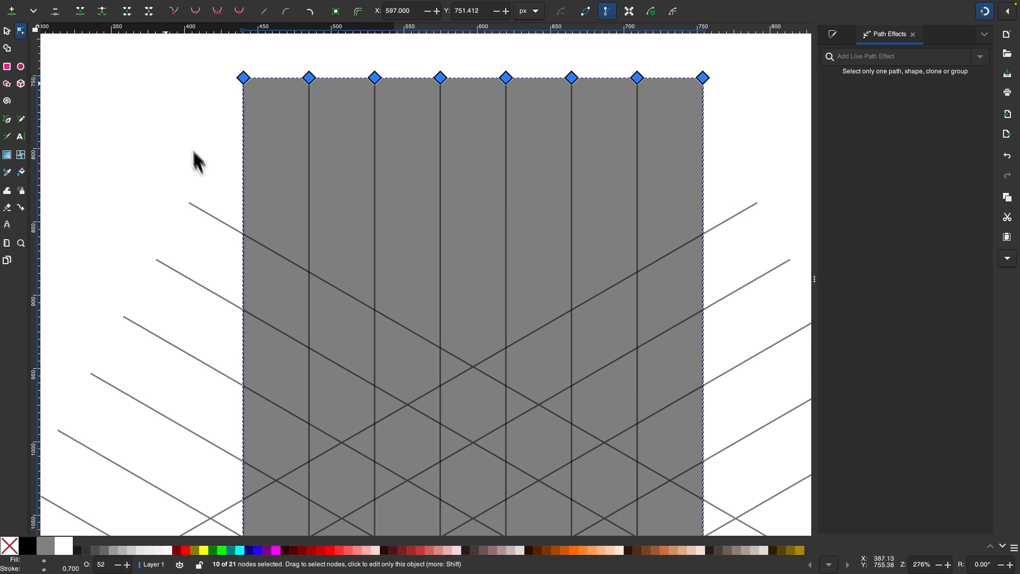
{"action": "left_click_drag", "start_coordinate": [244, 85], "coordinate": [248, 317]}
{"action": "scroll", "coordinate": [369, 237], "scroll_direction": "down", "scroll_amount": 1}
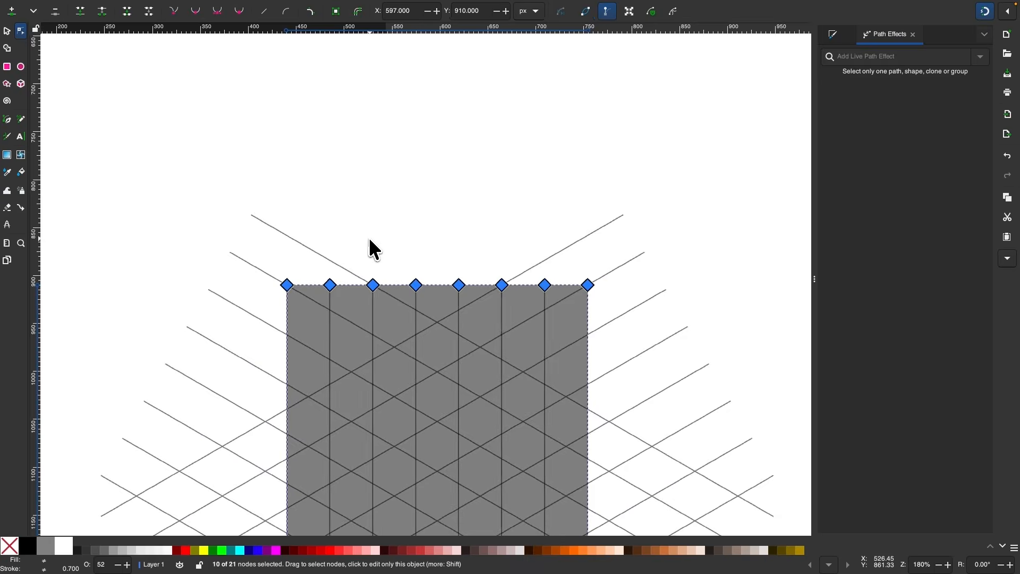
{"action": "scroll", "coordinate": [369, 237], "scroll_direction": "down", "scroll_amount": 1}
{"action": "scroll", "coordinate": [369, 237], "scroll_direction": "down", "scroll_amount": 2}
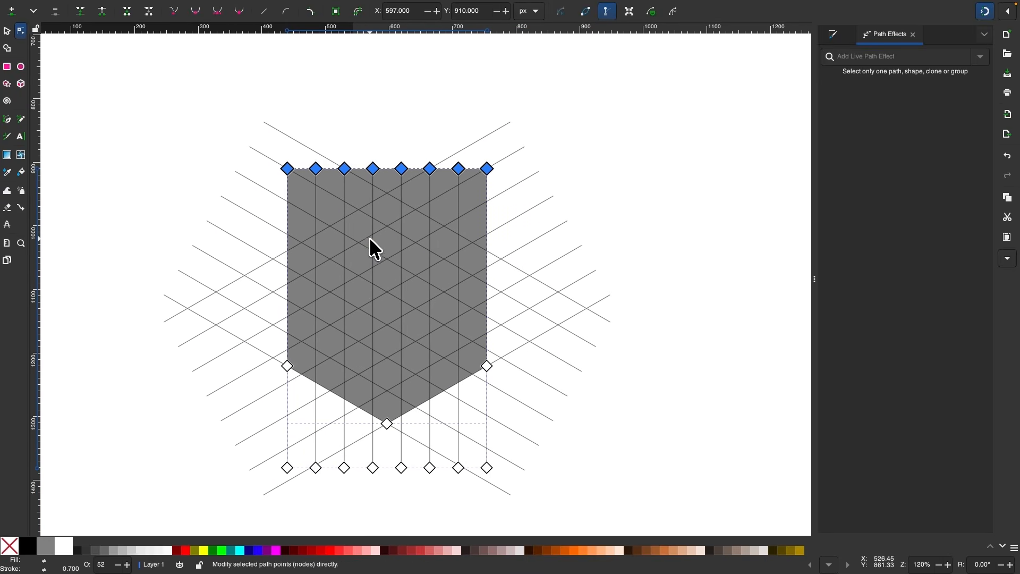
{"action": "left_click", "coordinate": [6, 30]}
{"action": "left_click", "coordinate": [130, 130]}
{"action": "scroll", "coordinate": [742, 239], "scroll_direction": "down", "scroll_amount": 1}
{"action": "scroll", "coordinate": [743, 239], "scroll_direction": "down", "scroll_amount": 1}
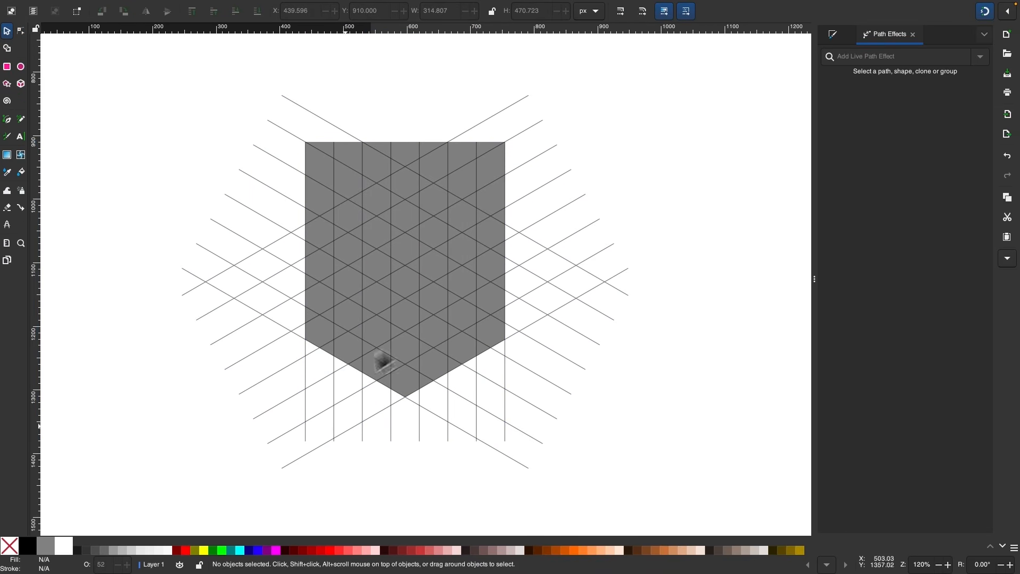
Duplicate the vertical lines and rotate the copy by 90° to make a set of horizontal lines
{"action": "left_click", "coordinate": [424, 434]}
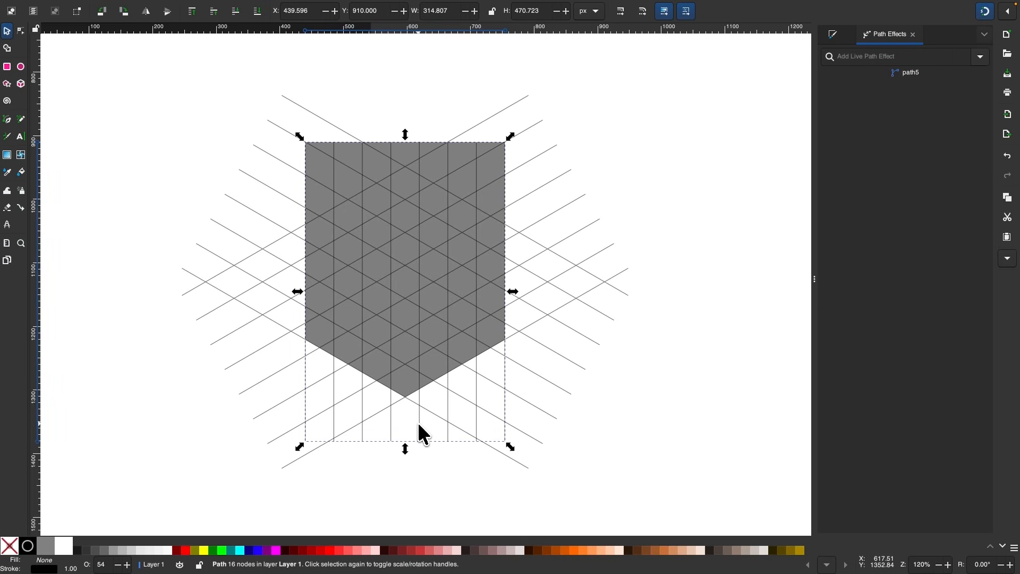
{"action": "left_click", "coordinate": [419, 423]}
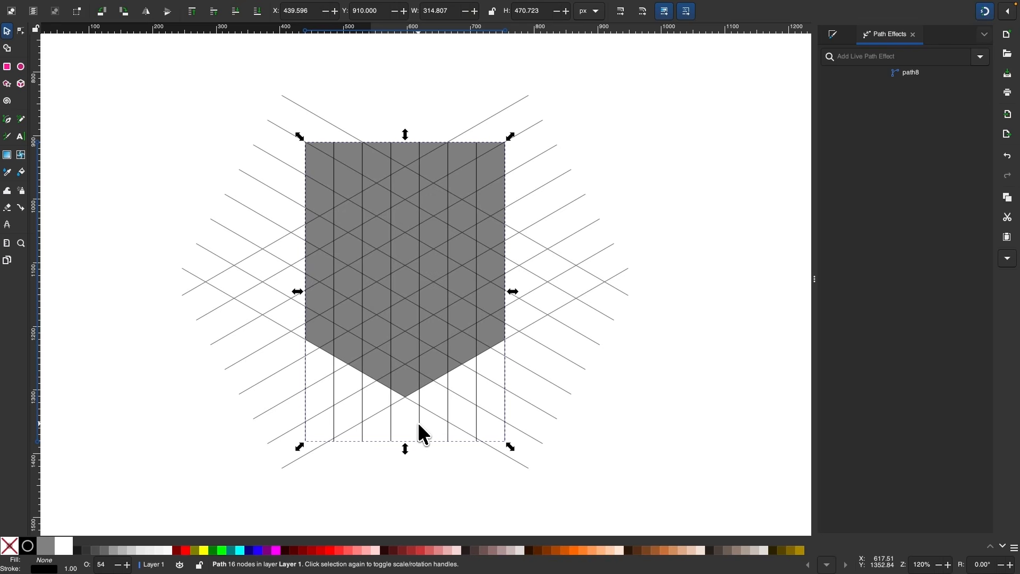
{"action": "left_click", "coordinate": [126, 17]}
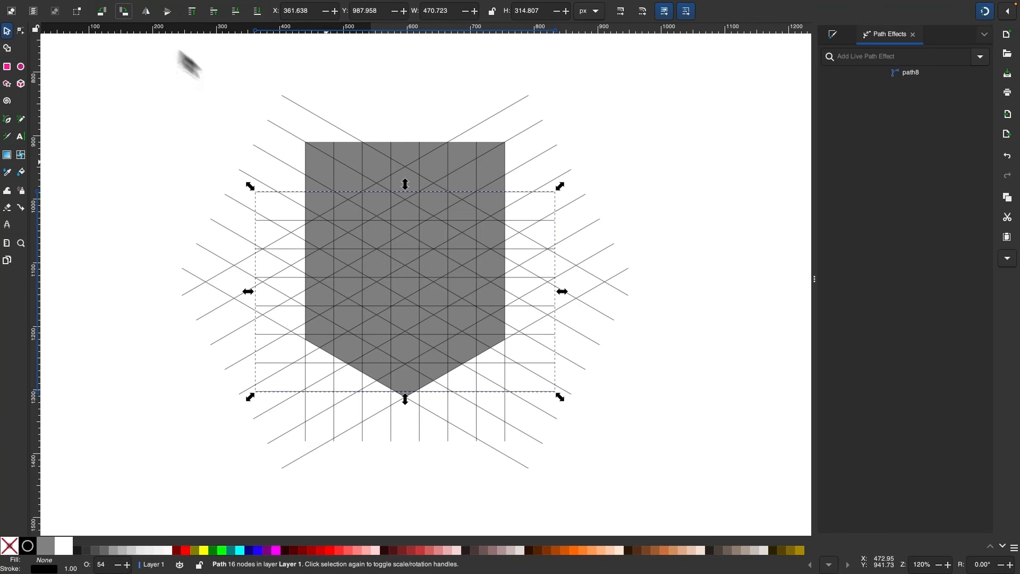
Move the horizontal lines straight up and snap the second-lowest line onto the shape's upper edge
{"action": "scroll", "coordinate": [326, 170], "scroll_direction": "up", "scroll_amount": 2}
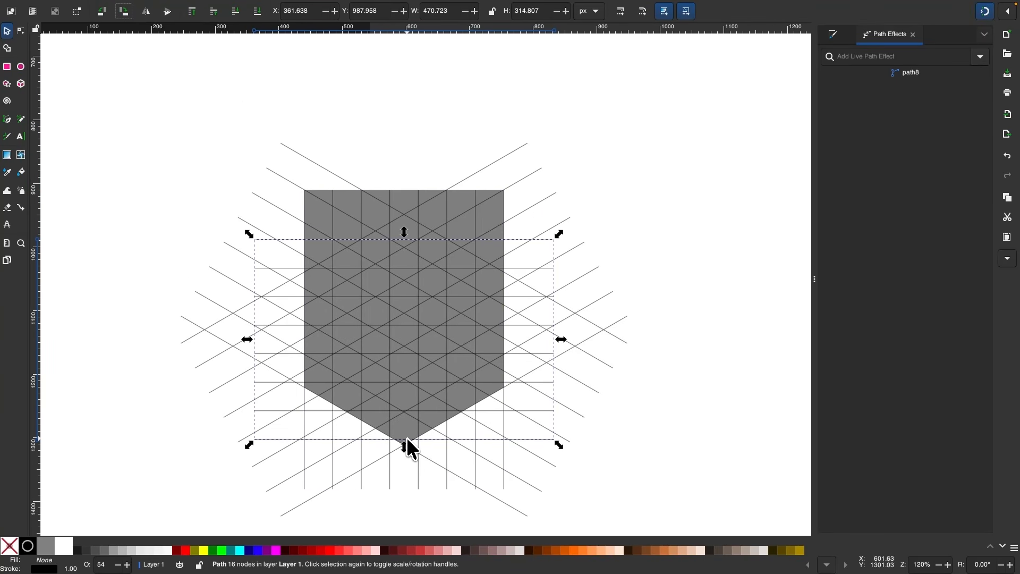
{"action": "left_click_drag", "start_coordinate": [406, 437], "coordinate": [413, 205]}
{"action": "scroll", "coordinate": [414, 205], "scroll_direction": "up", "scroll_amount": 3}
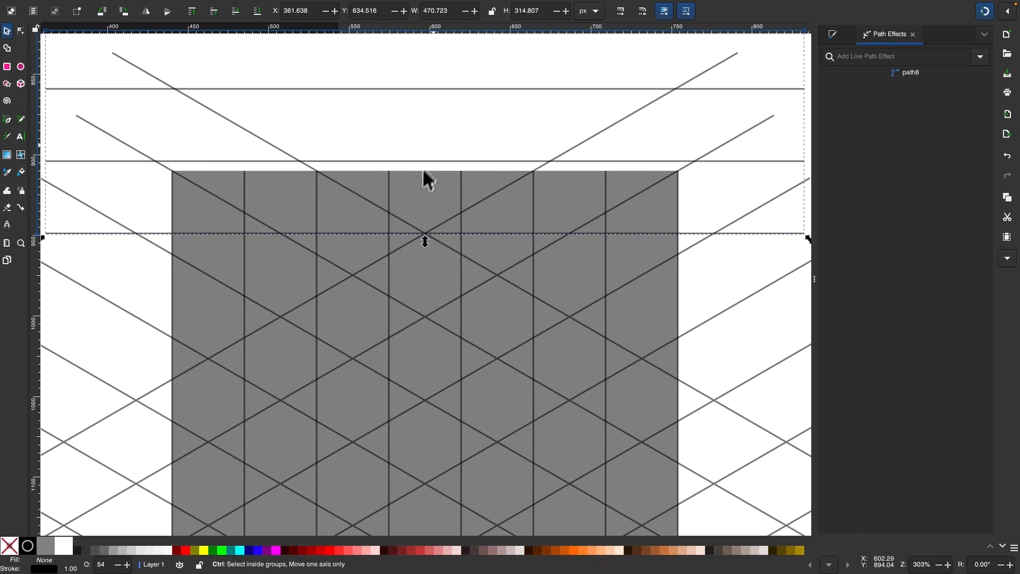
{"action": "left_click_drag", "start_coordinate": [427, 165], "coordinate": [428, 87]}
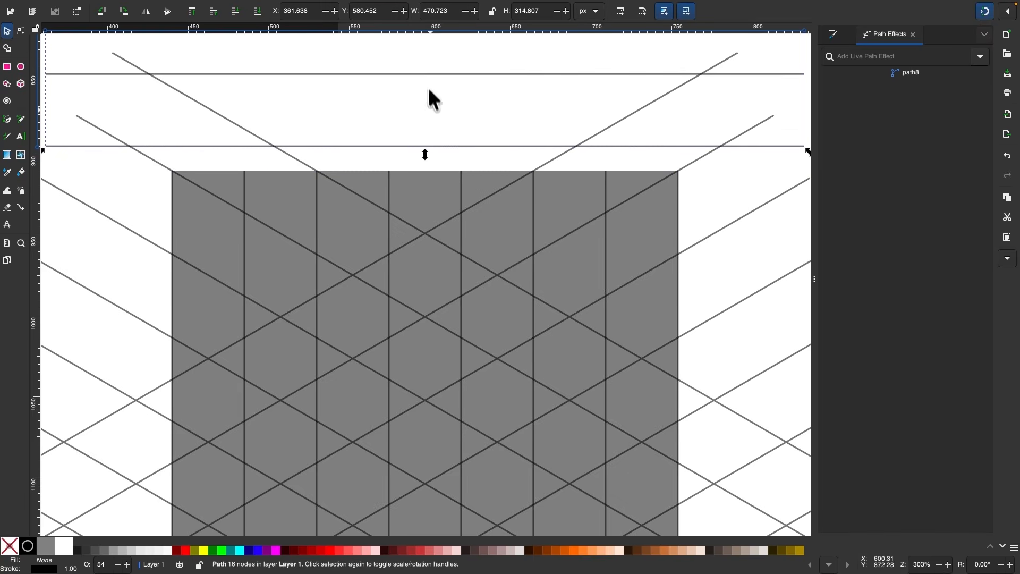
{"action": "scroll", "coordinate": [433, 97], "scroll_direction": "up", "scroll_amount": 3}
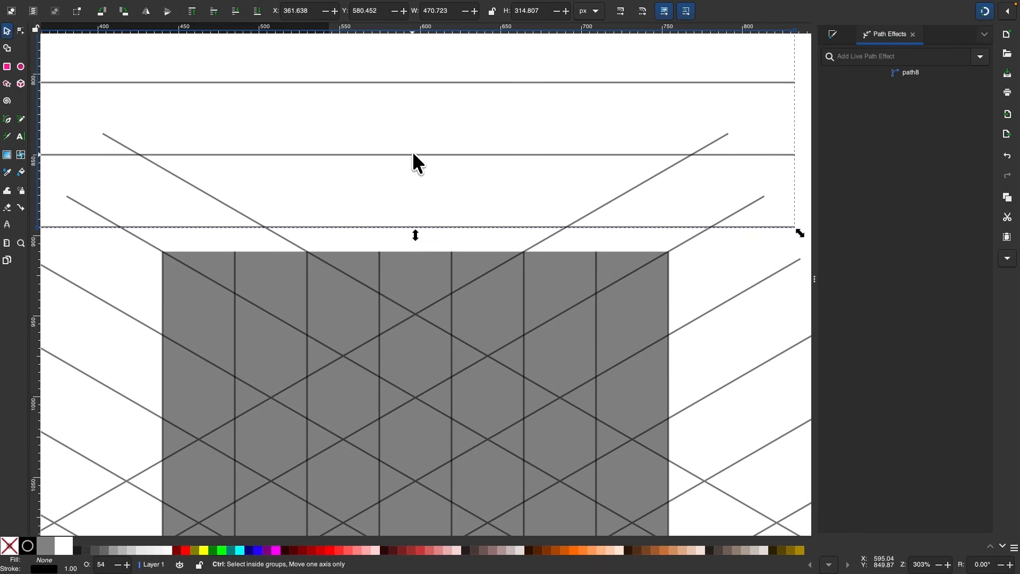
{"action": "left_click_drag", "start_coordinate": [412, 152], "coordinate": [401, 249]}
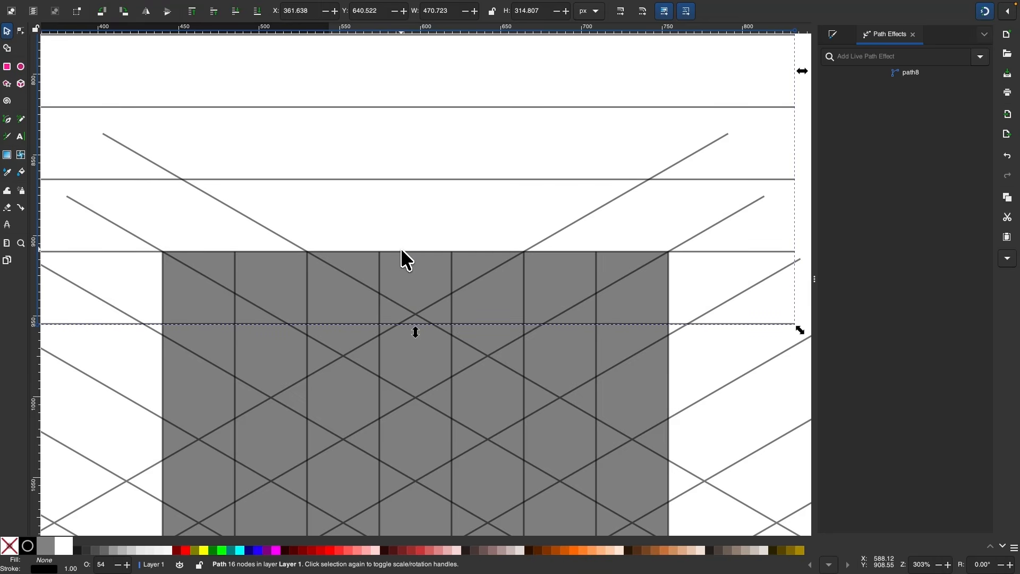
Delete the nodes of the six horizontal lines above the shape's upper edge, keeping the two lowest lines
{"action": "key", "text": "minus"}
{"action": "key", "text": "minus"}
{"action": "key", "text": "minus"}
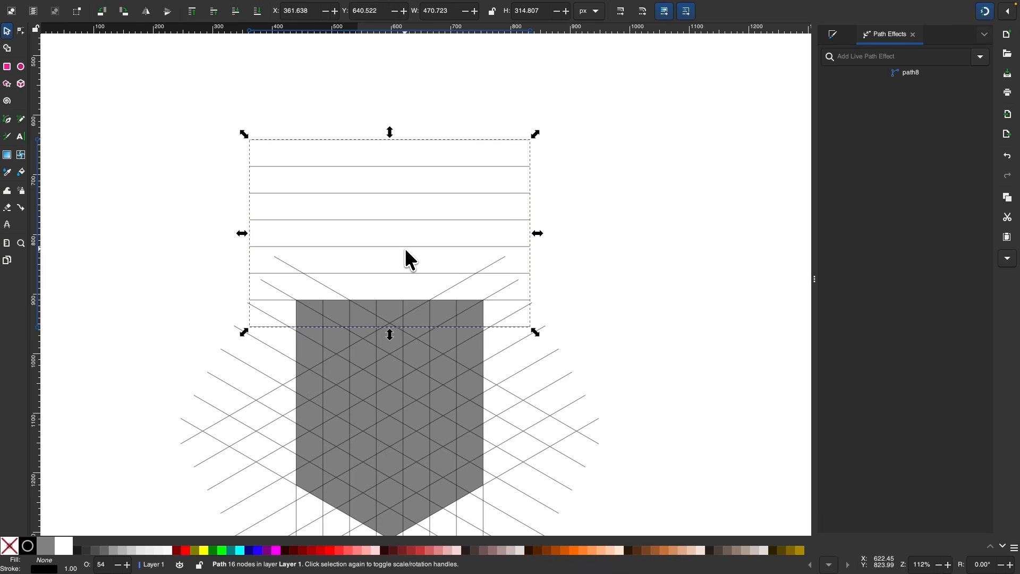
{"action": "scroll", "coordinate": [416, 244], "scroll_direction": "up", "scroll_amount": 2}
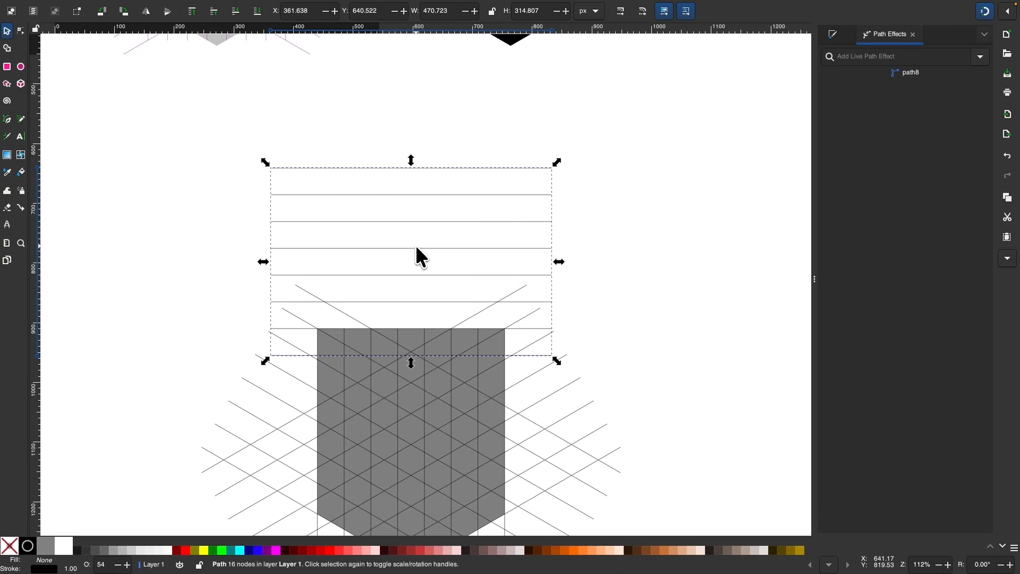
{"action": "left_click", "coordinate": [21, 31]}
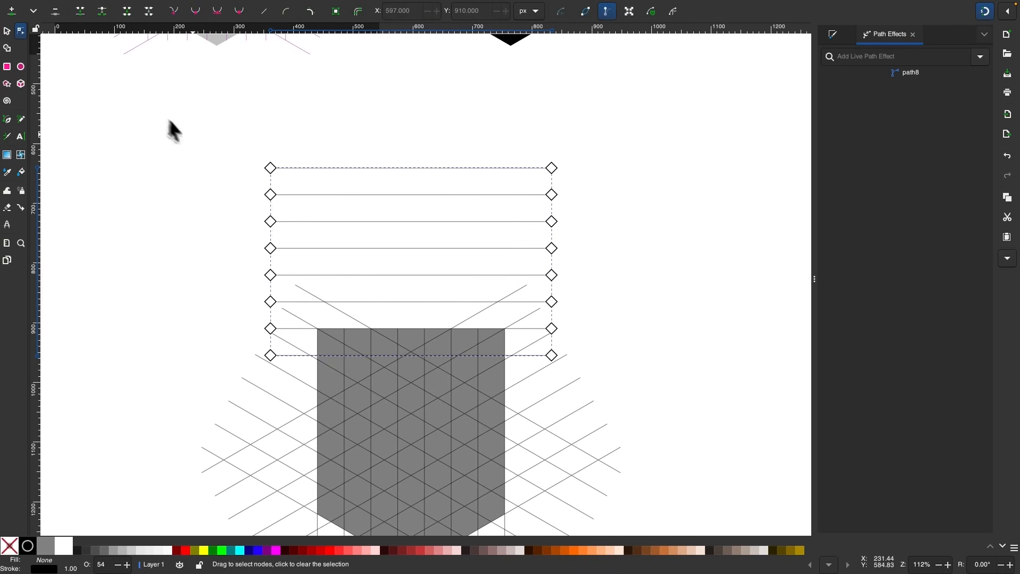
{"action": "left_click_drag", "start_coordinate": [187, 128], "coordinate": [646, 313]}
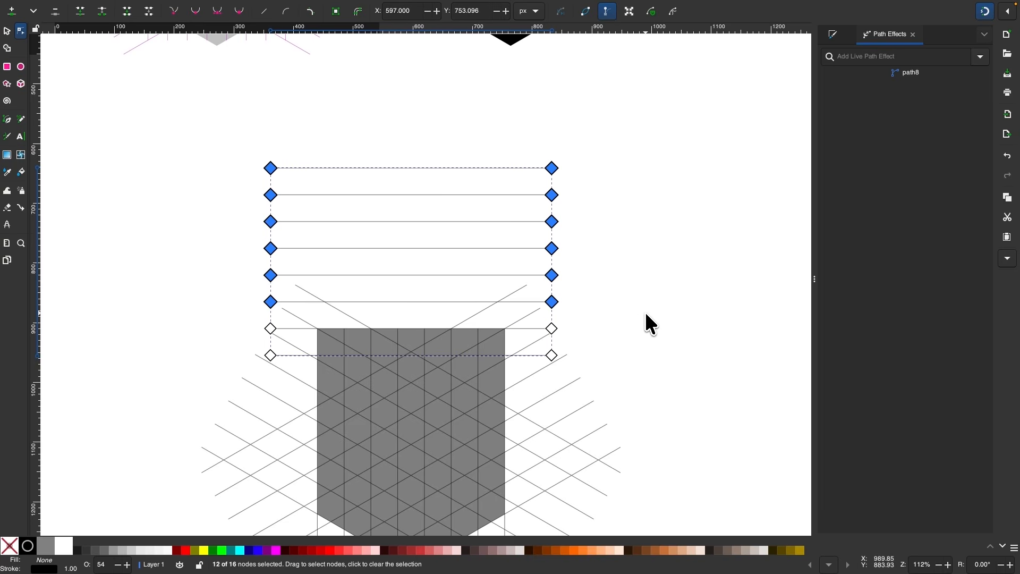
{"action": "key", "text": "Delete"}
{"action": "scroll", "coordinate": [636, 308], "scroll_direction": "down", "scroll_amount": 5}
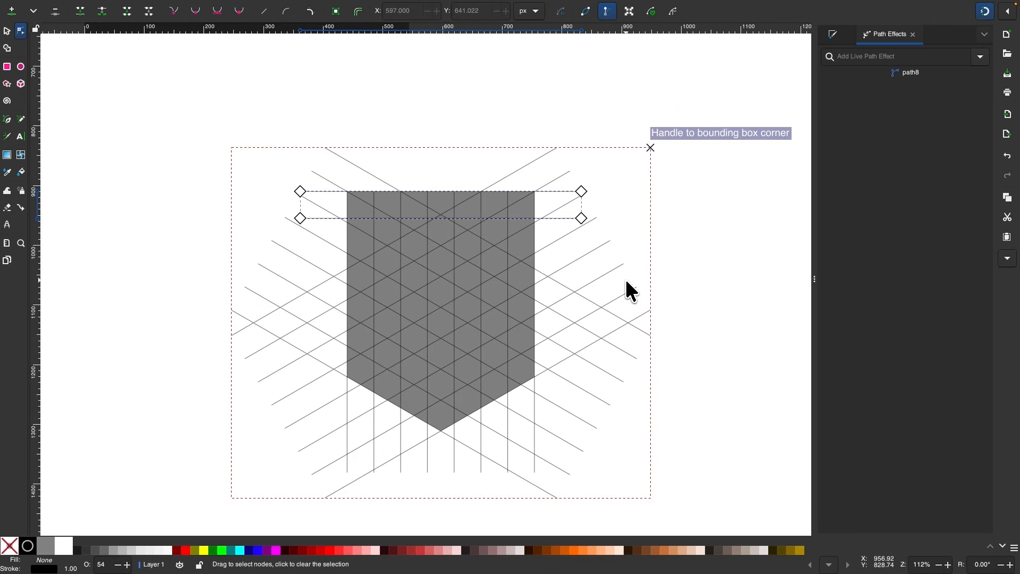
{"action": "left_click", "coordinate": [7, 31]}
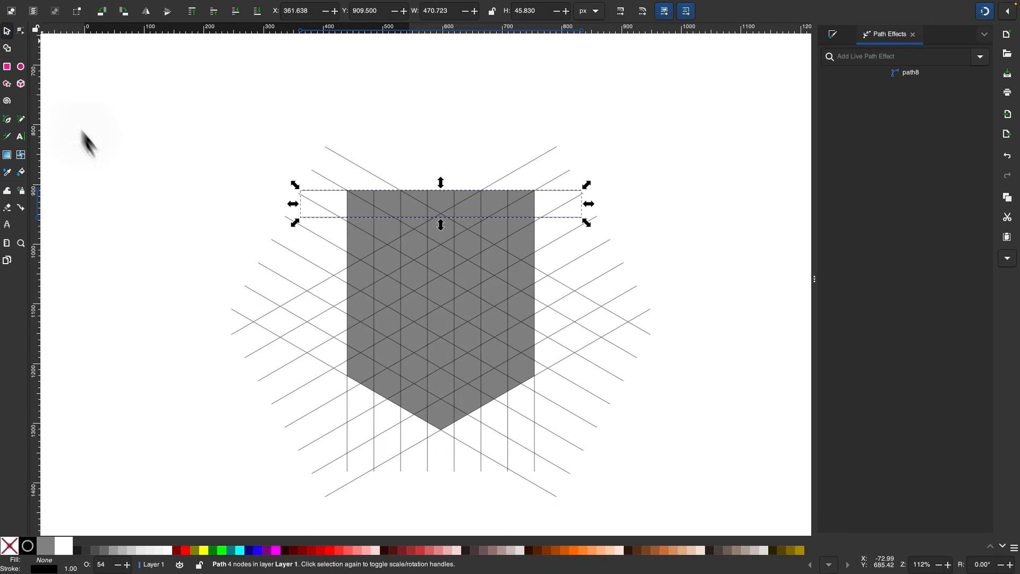
{"action": "left_click", "coordinate": [133, 203]}
Move the grey base shape out from the grid lines to the empty canvas area on their right
{"action": "scroll", "coordinate": [364, 332], "scroll_direction": "up", "scroll_amount": 5}
{"action": "scroll", "coordinate": [365, 332], "scroll_direction": "right", "scroll_amount": 2}
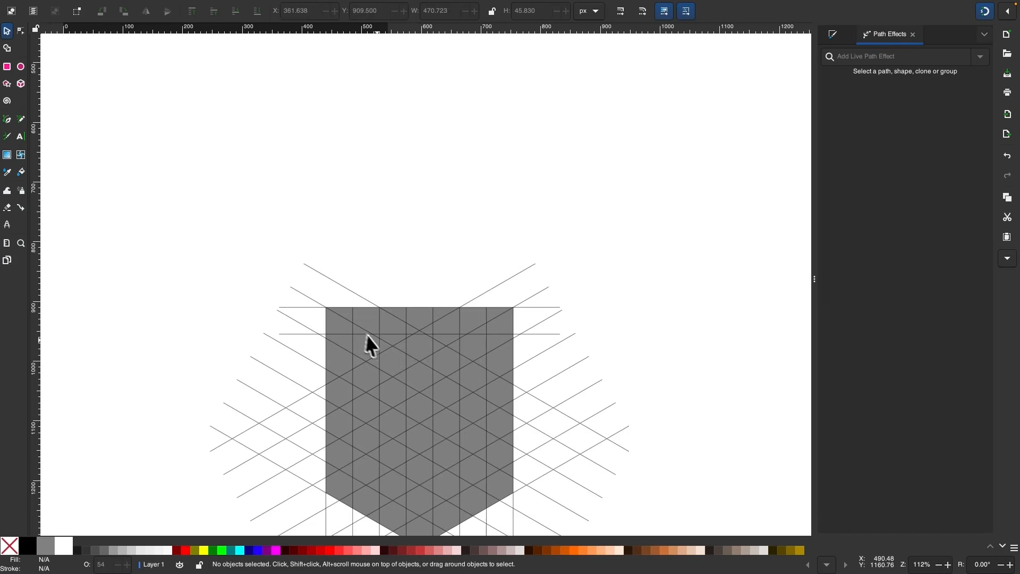
{"action": "scroll", "coordinate": [378, 339], "scroll_direction": "down", "scroll_amount": 5}
{"action": "scroll", "coordinate": [394, 420], "scroll_direction": "up", "scroll_amount": 3, "text": "ctrl"}
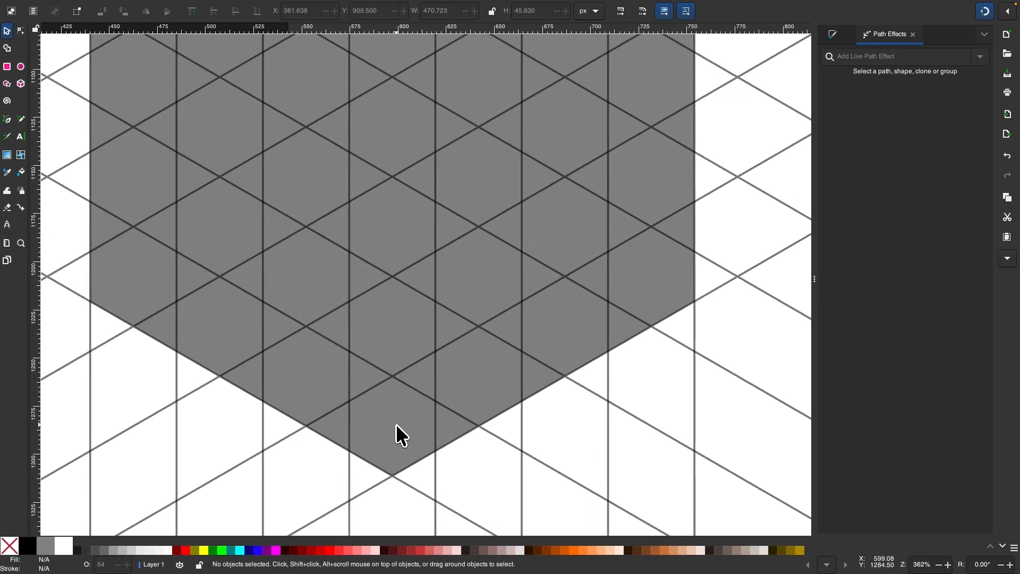
{"action": "left_click", "coordinate": [394, 420]}
{"action": "scroll", "coordinate": [394, 419], "scroll_direction": "down", "scroll_amount": 4, "text": "ctrl"}
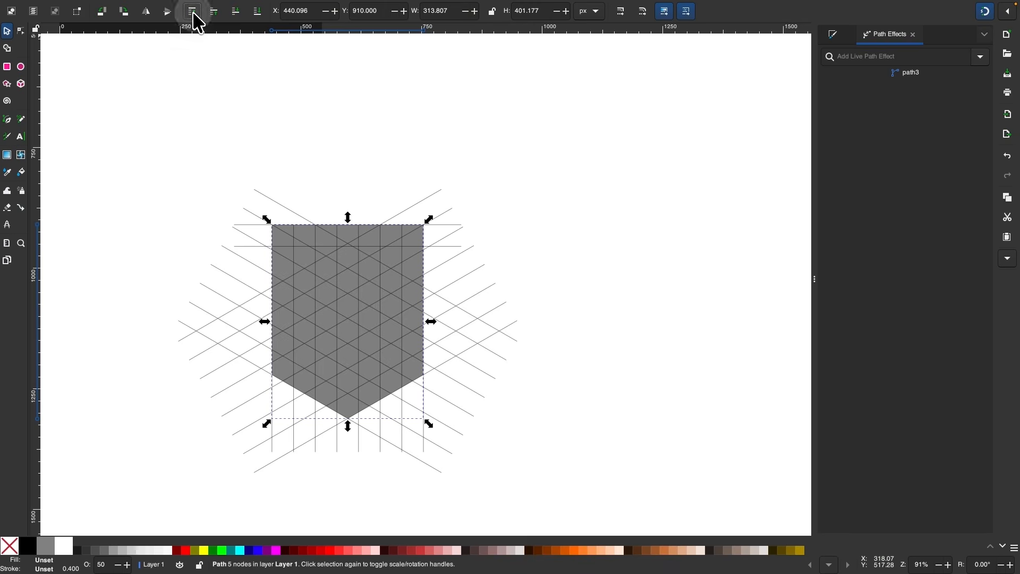
{"action": "left_click_drag", "start_coordinate": [337, 300], "coordinate": [656, 228]}
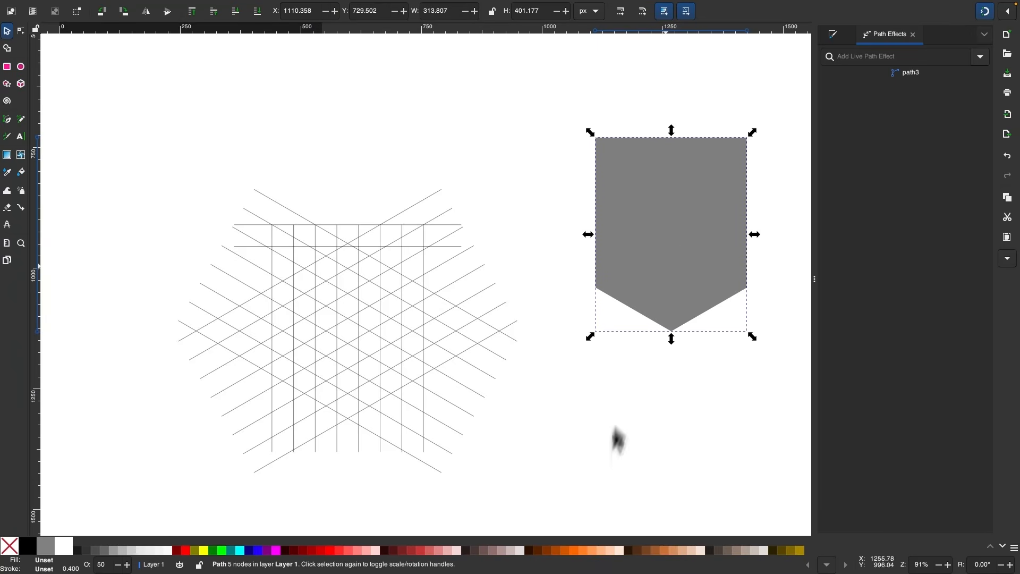
{"action": "left_click", "coordinate": [588, 492]}
{"action": "scroll", "coordinate": [586, 490], "scroll_direction": "down", "scroll_amount": 1}
{"action": "scroll", "coordinate": [585, 490], "scroll_direction": "left", "scroll_amount": 1}
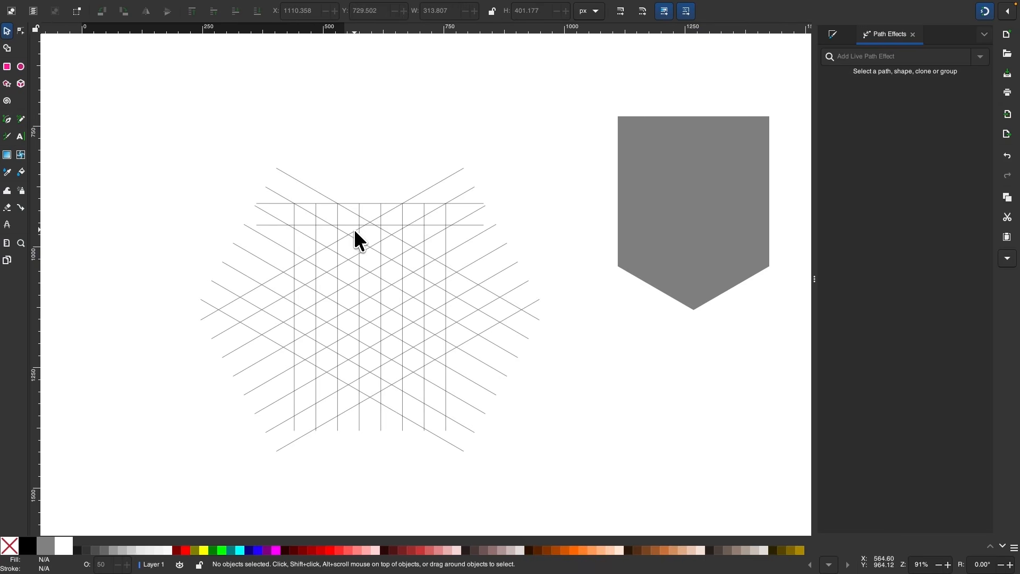
Select the vertical, horizontal and slanted line sets and combine them into one path
{"action": "scroll", "coordinate": [413, 350], "scroll_direction": "down", "scroll_amount": 1}
{"action": "left_click_drag", "start_coordinate": [534, 453], "coordinate": [172, 173]}
{"action": "scroll", "coordinate": [319, 312], "scroll_direction": "up", "scroll_amount": 2}
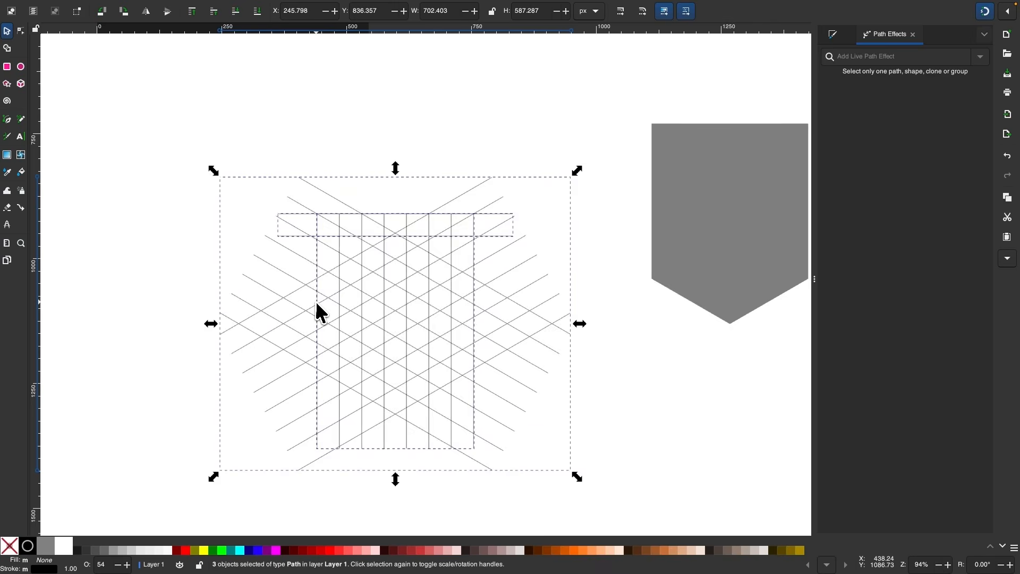
{"action": "scroll", "coordinate": [319, 312], "scroll_direction": "down", "scroll_amount": 2}
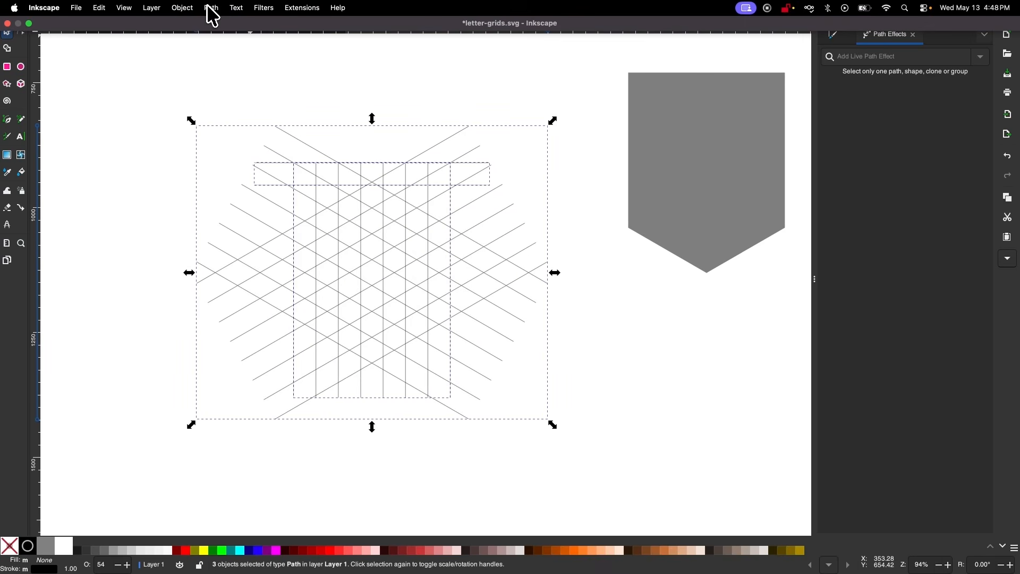
{"action": "left_click", "coordinate": [212, 8]}
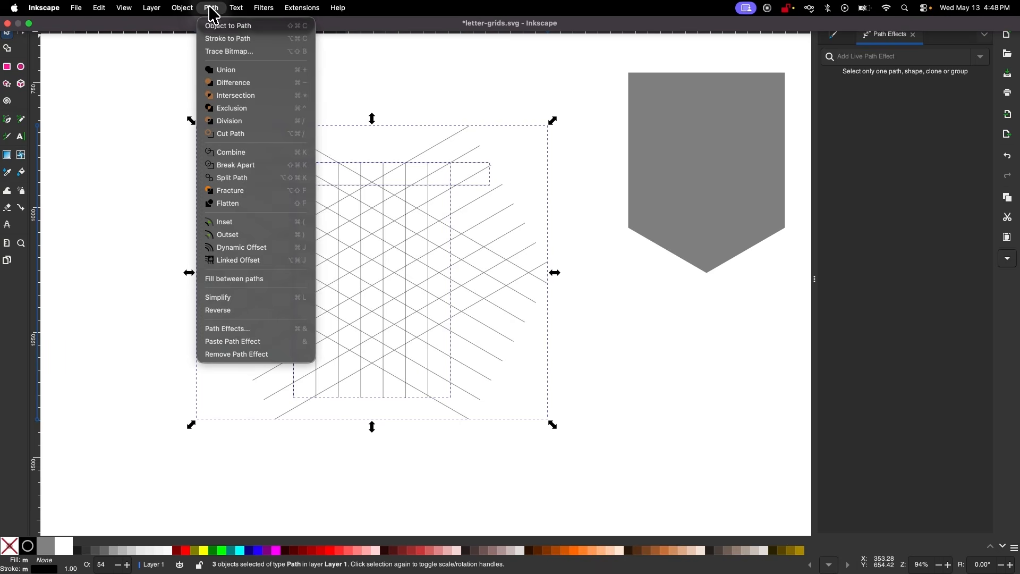
{"action": "left_click", "coordinate": [246, 156]}
{"action": "scroll", "coordinate": [457, 282], "scroll_direction": "down", "scroll_amount": 3}
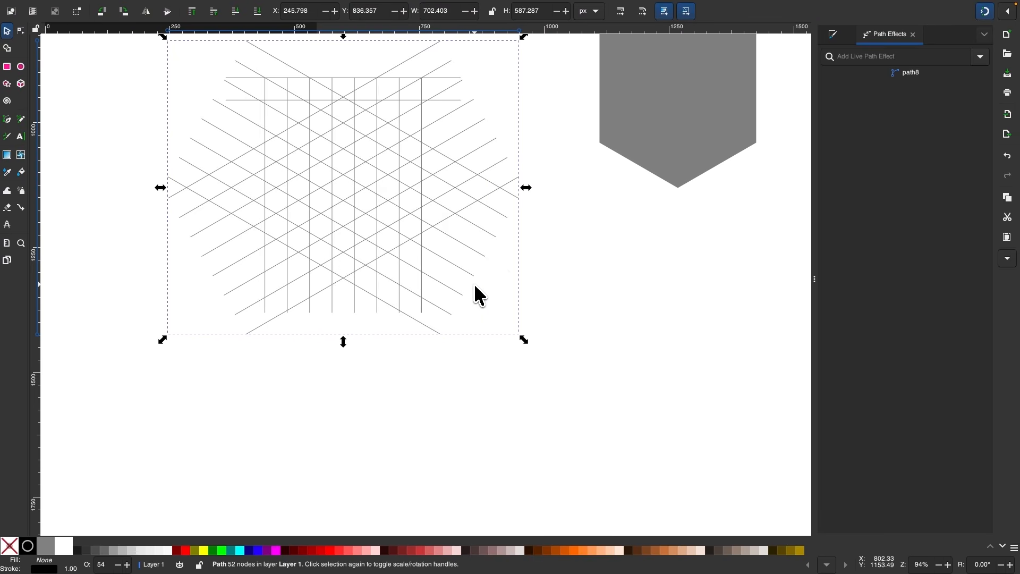
Duplicate the combined grid and place the copy in the empty area below the base shape
{"action": "scroll", "coordinate": [476, 288], "scroll_direction": "down", "scroll_amount": 2}
{"action": "scroll", "coordinate": [476, 288], "scroll_direction": "down", "scroll_amount": 1}
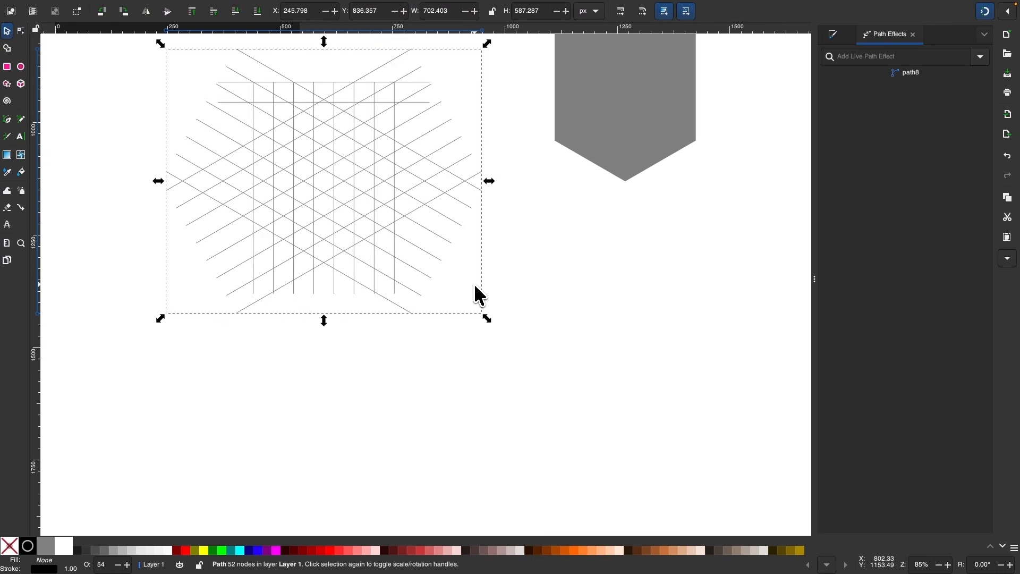
{"action": "key", "text": "ctrl+d"}
{"action": "left_click_drag", "start_coordinate": [364, 178], "coordinate": [662, 501]}
{"action": "scroll", "coordinate": [662, 500], "scroll_direction": "down", "scroll_amount": 8}
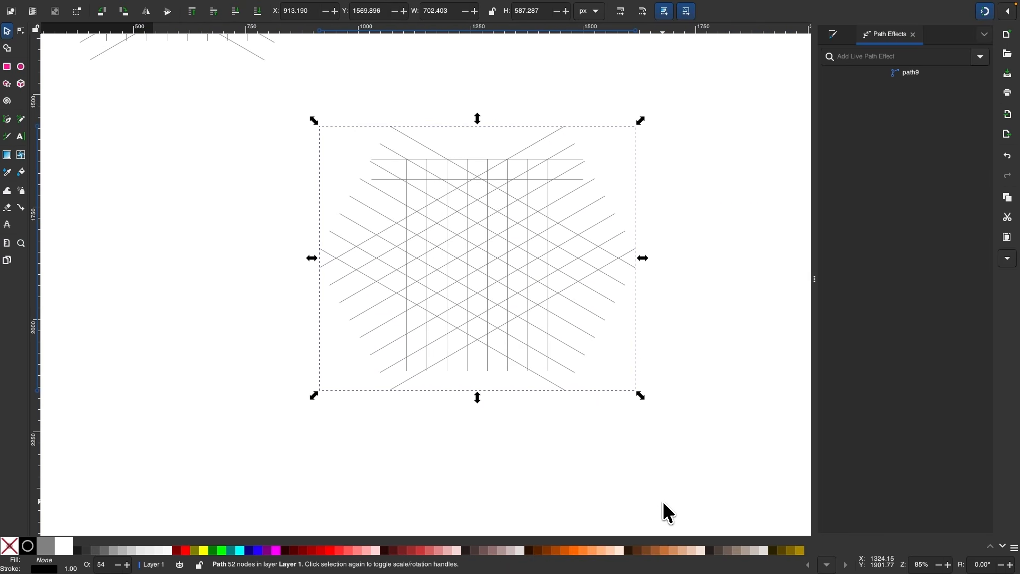
{"action": "scroll", "coordinate": [574, 287], "scroll_direction": "up", "scroll_amount": 2}
{"action": "scroll", "coordinate": [574, 289], "scroll_direction": "up", "scroll_amount": 2}
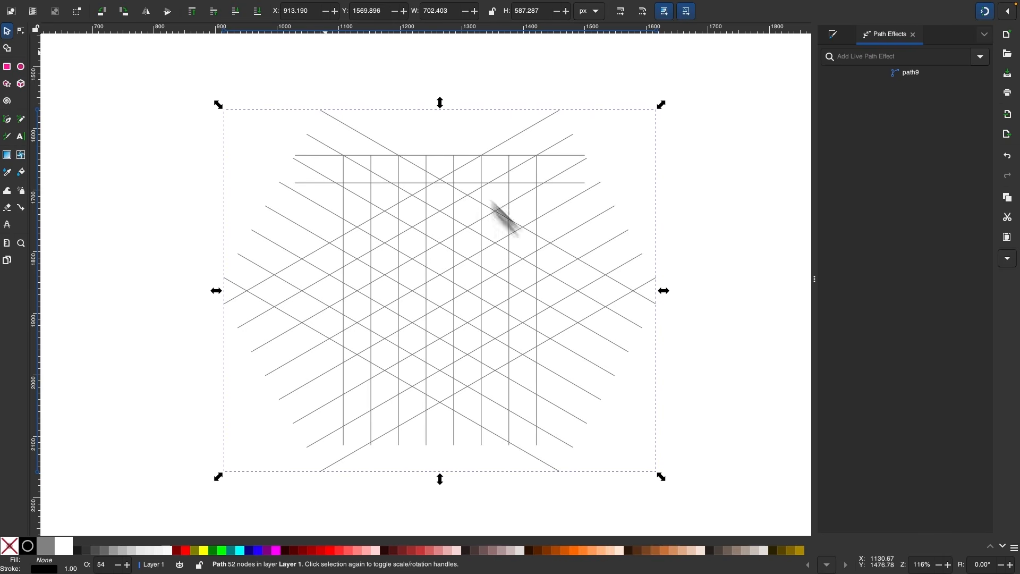
Start the Shape Builder on the grid copy and unite the third column's fragments into the letter A's inner vertical stem
{"action": "left_click", "coordinate": [12, 53]}
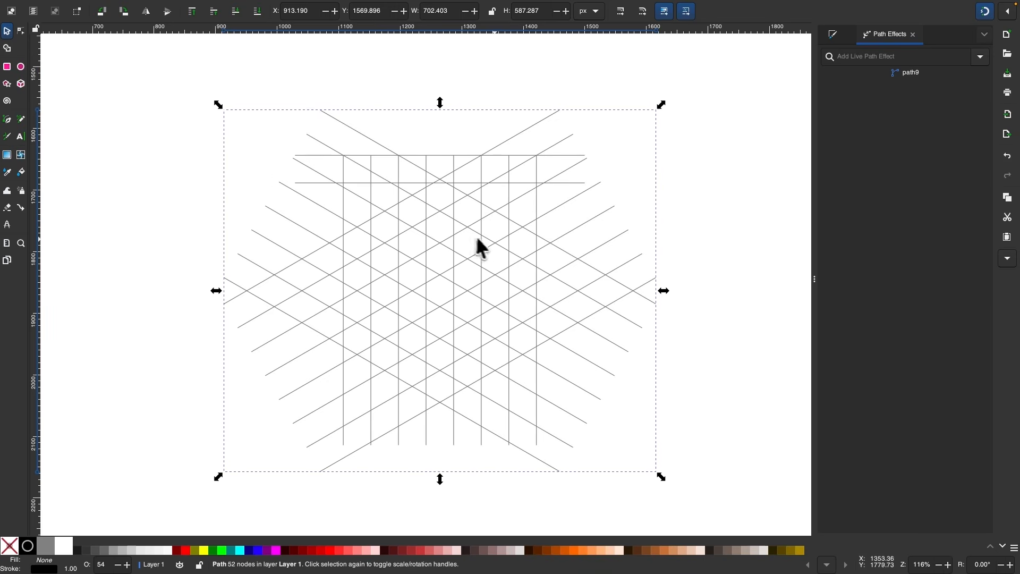
{"action": "scroll", "coordinate": [505, 248], "scroll_direction": "up", "scroll_amount": 3}
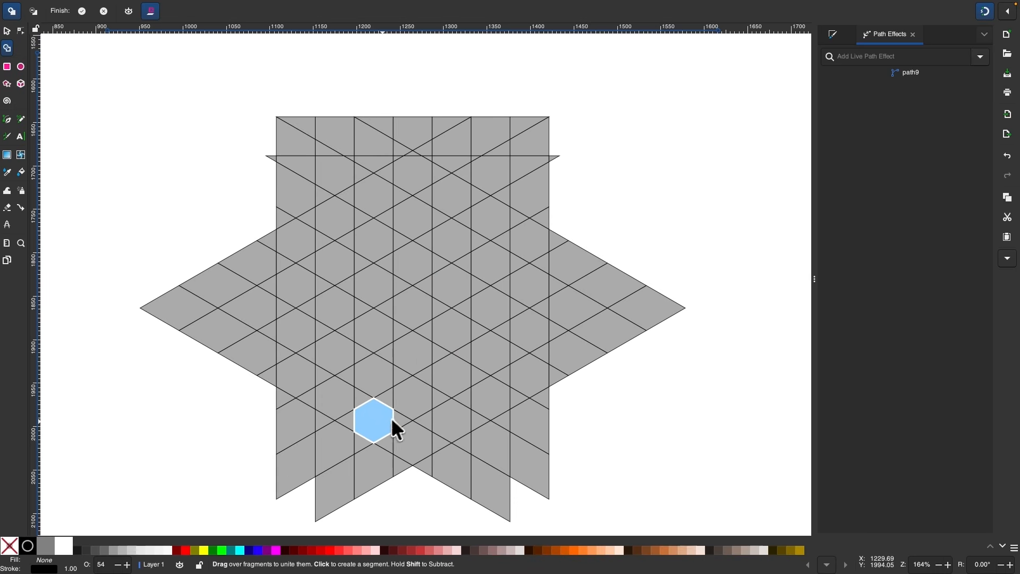
{"action": "mouse_move", "coordinate": [387, 445]}
{"action": "left_mouse_down"}
{"action": "mouse_move", "coordinate": [366, 400]}
{"action": "mouse_move", "coordinate": [376, 321]}
{"action": "left_mouse_up"}
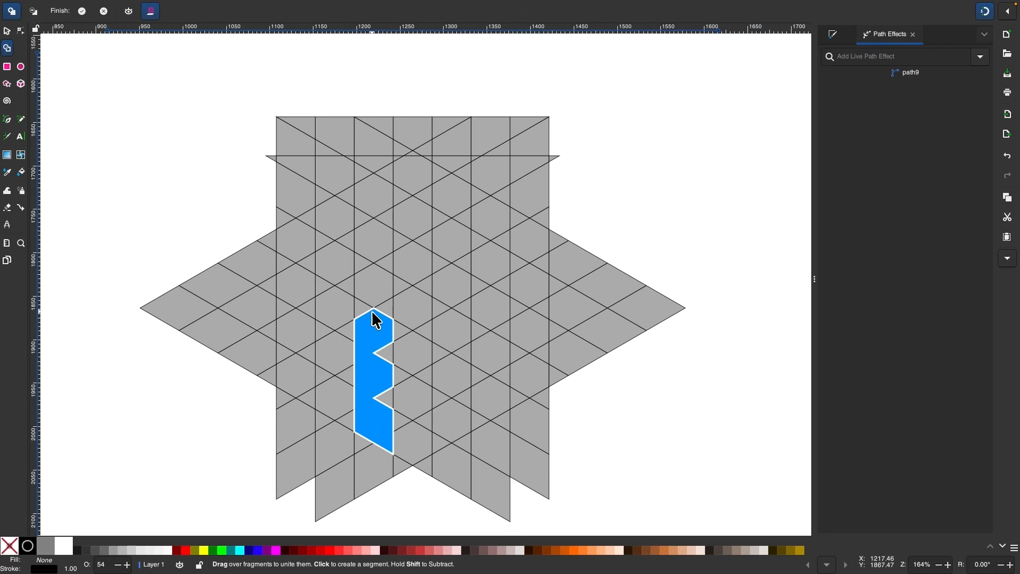
{"action": "left_click_drag", "start_coordinate": [381, 418], "coordinate": [384, 295]}
{"action": "scroll", "coordinate": [381, 417], "scroll_direction": "up", "scroll_amount": 3}
{"action": "mouse_move", "coordinate": [371, 416]}
{"action": "left_mouse_down"}
{"action": "mouse_move", "coordinate": [380, 207]}
{"action": "mouse_move", "coordinate": [359, 272]}
{"action": "mouse_move", "coordinate": [333, 224]}
{"action": "mouse_move", "coordinate": [302, 220]}
{"action": "mouse_move", "coordinate": [309, 208]}
{"action": "mouse_move", "coordinate": [305, 278]}
{"action": "mouse_move", "coordinate": [282, 307]}
{"action": "mouse_move", "coordinate": [282, 276]}
{"action": "left_mouse_up"}
{"action": "scroll", "coordinate": [281, 274], "scroll_direction": "down", "scroll_amount": 1}
{"action": "scroll", "coordinate": [282, 274], "scroll_direction": "right", "scroll_amount": 2}
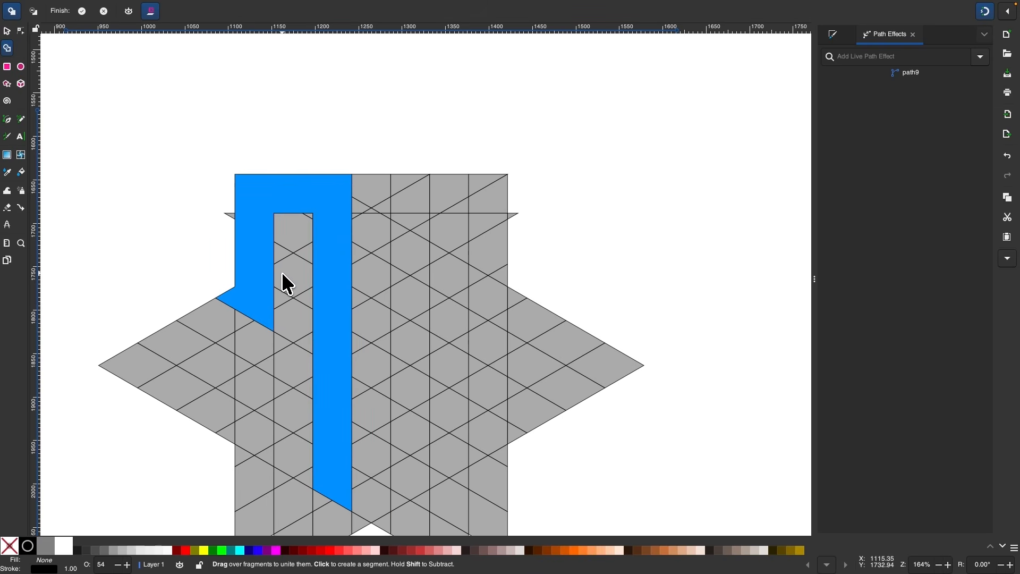
{"action": "key", "text": "ctrl+z"}
Extend the stem through the top row and down the outermost column to form the A's top bar and outer leg
{"action": "scroll", "coordinate": [294, 310], "scroll_direction": "down", "scroll_amount": 1}
{"action": "scroll", "coordinate": [317, 278], "scroll_direction": "left", "scroll_amount": 1}
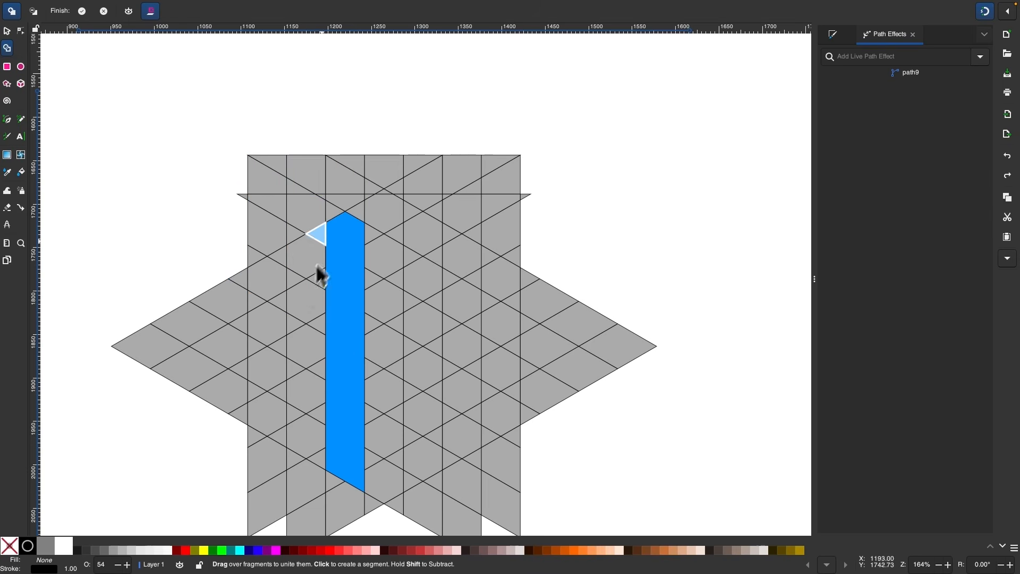
{"action": "mouse_move", "coordinate": [338, 246]}
{"action": "left_mouse_down"}
{"action": "mouse_move", "coordinate": [346, 177]}
{"action": "mouse_move", "coordinate": [352, 234]}
{"action": "left_mouse_up"}
{"action": "mouse_move", "coordinate": [331, 183]}
{"action": "left_mouse_down"}
{"action": "mouse_move", "coordinate": [272, 181]}
{"action": "mouse_move", "coordinate": [278, 170]}
{"action": "mouse_move", "coordinate": [268, 196]}
{"action": "mouse_move", "coordinate": [272, 306]}
{"action": "mouse_move", "coordinate": [260, 242]}
{"action": "left_mouse_up"}
{"action": "scroll", "coordinate": [266, 260], "scroll_direction": "down", "scroll_amount": 2}
{"action": "scroll", "coordinate": [266, 260], "scroll_direction": "right", "scroll_amount": 1}
{"action": "left_click_drag", "start_coordinate": [253, 297], "coordinate": [259, 359]}
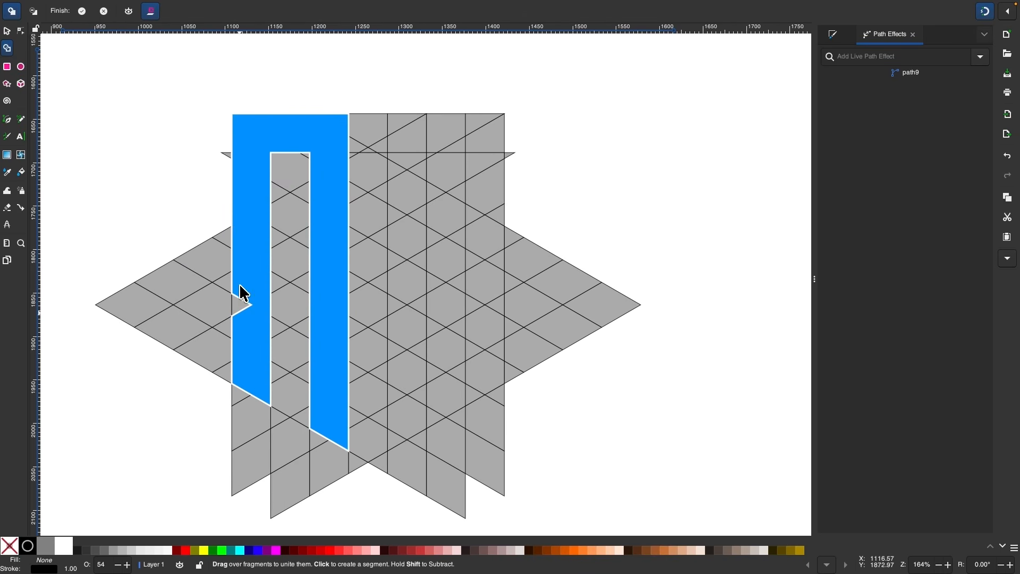
{"action": "left_click_drag", "start_coordinate": [240, 290], "coordinate": [242, 303]}
Unite the slanted fragments between the A's two legs into its crossbar
{"action": "scroll", "coordinate": [381, 280], "scroll_direction": "up", "scroll_amount": 2}
{"action": "scroll", "coordinate": [381, 280], "scroll_direction": "right", "scroll_amount": 1}
{"action": "mouse_move", "coordinate": [338, 318]}
{"action": "left_mouse_down"}
{"action": "mouse_move", "coordinate": [317, 320]}
{"action": "mouse_move", "coordinate": [277, 309]}
{"action": "left_mouse_up"}
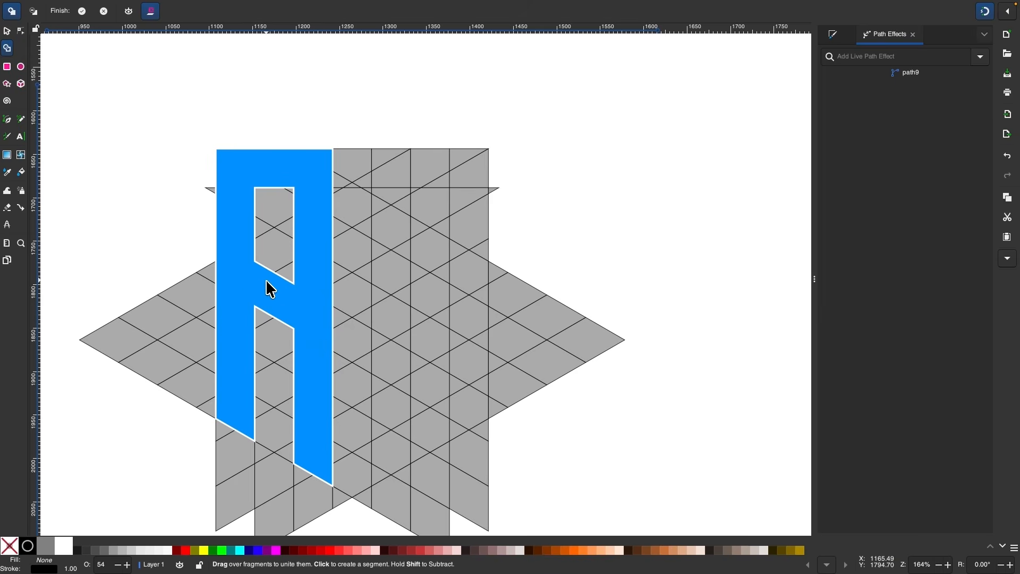
Unite fragments on the other half of the grid into a letter B with slanted middle and bottom bars and a notched outer side
{"action": "scroll", "coordinate": [269, 287], "scroll_direction": "down", "scroll_amount": 2}
{"action": "scroll", "coordinate": [269, 288], "scroll_direction": "right", "scroll_amount": 1}
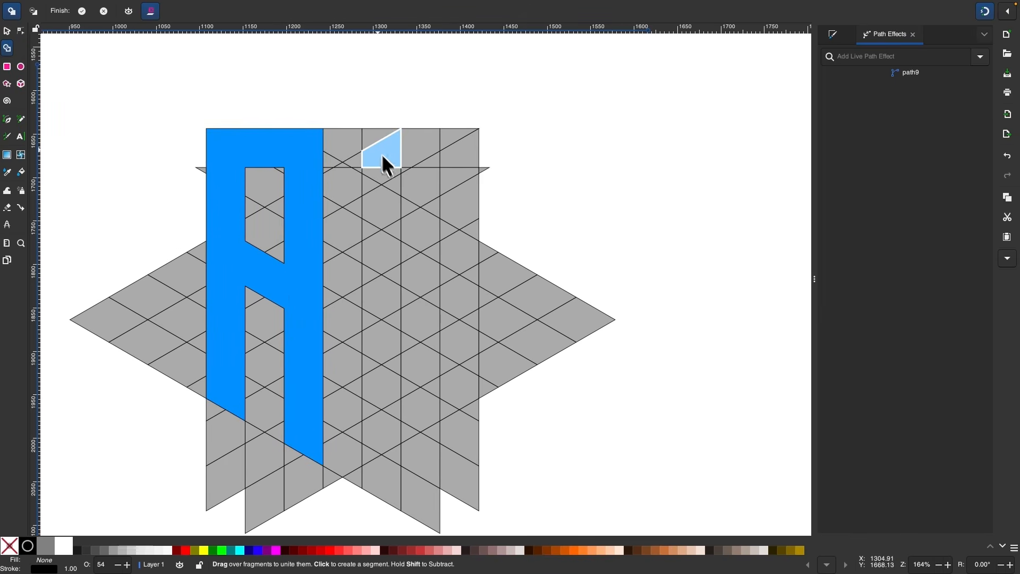
{"action": "mouse_move", "coordinate": [375, 145]}
{"action": "left_mouse_down"}
{"action": "mouse_move", "coordinate": [432, 139]}
{"action": "mouse_move", "coordinate": [460, 153]}
{"action": "left_mouse_up"}
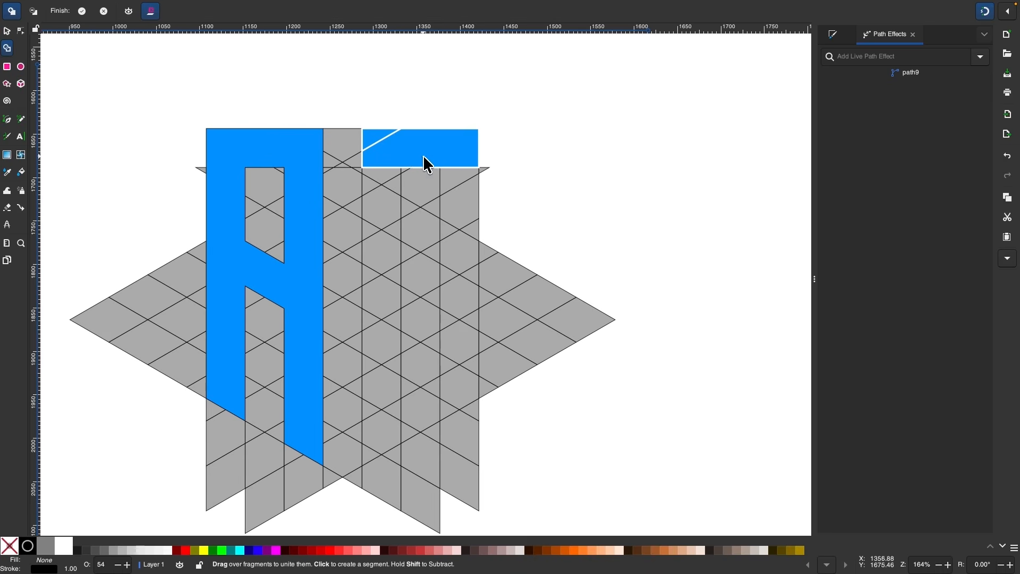
{"action": "mouse_move", "coordinate": [376, 143]}
{"action": "left_mouse_down"}
{"action": "mouse_move", "coordinate": [392, 193]}
{"action": "mouse_move", "coordinate": [353, 353]}
{"action": "mouse_move", "coordinate": [441, 329]}
{"action": "mouse_move", "coordinate": [453, 307]}
{"action": "left_mouse_up"}
{"action": "scroll", "coordinate": [391, 194], "scroll_direction": "down", "scroll_amount": 2}
{"action": "scroll", "coordinate": [391, 193], "scroll_direction": "right", "scroll_amount": 1}
{"action": "scroll", "coordinate": [441, 313], "scroll_direction": "up", "scroll_amount": 3}
{"action": "scroll", "coordinate": [441, 314], "scroll_direction": "left", "scroll_amount": 1}
{"action": "mouse_move", "coordinate": [401, 313]}
{"action": "left_mouse_down"}
{"action": "mouse_move", "coordinate": [467, 252]}
{"action": "mouse_move", "coordinate": [474, 191]}
{"action": "left_mouse_up"}
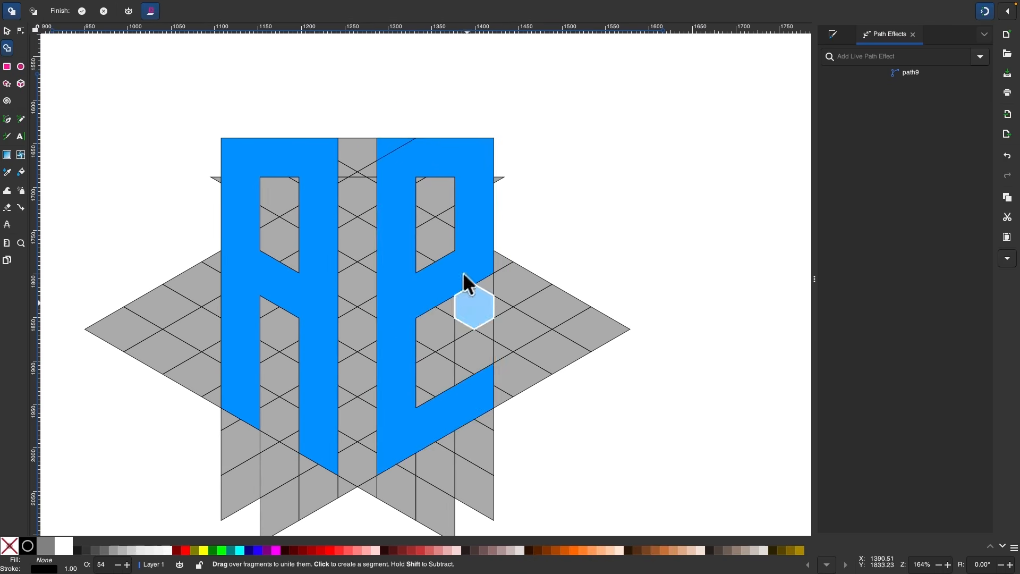
{"action": "left_click_drag", "start_coordinate": [474, 264], "coordinate": [474, 356]}
Examine the diagonal seam in the upper corner of the letter B
{"action": "scroll", "coordinate": [464, 323], "scroll_direction": "left", "scroll_amount": 3}
{"action": "scroll", "coordinate": [464, 321], "scroll_direction": "right", "scroll_amount": 1}
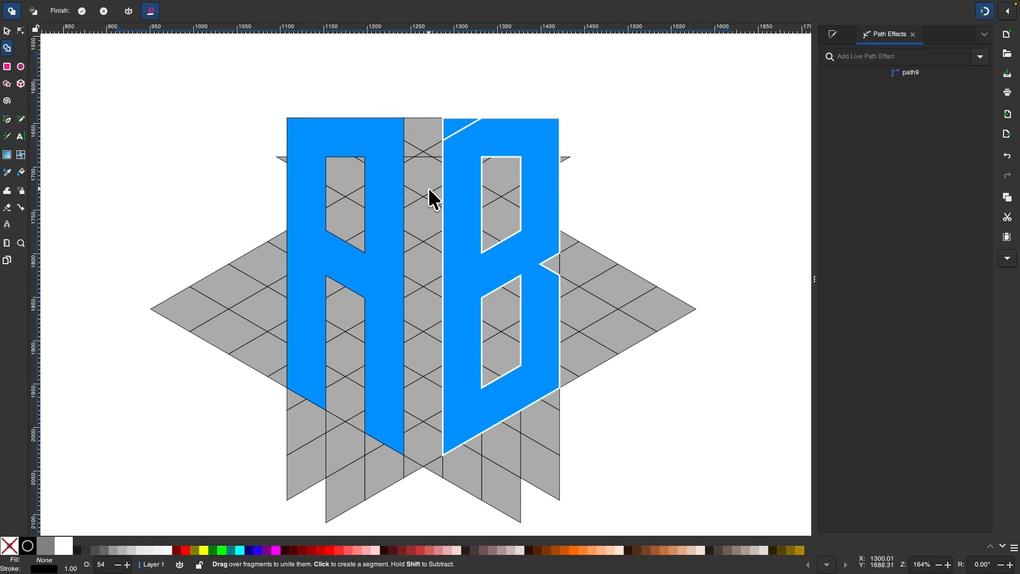
{"action": "scroll", "coordinate": [513, 143], "scroll_direction": "up", "scroll_amount": 2}
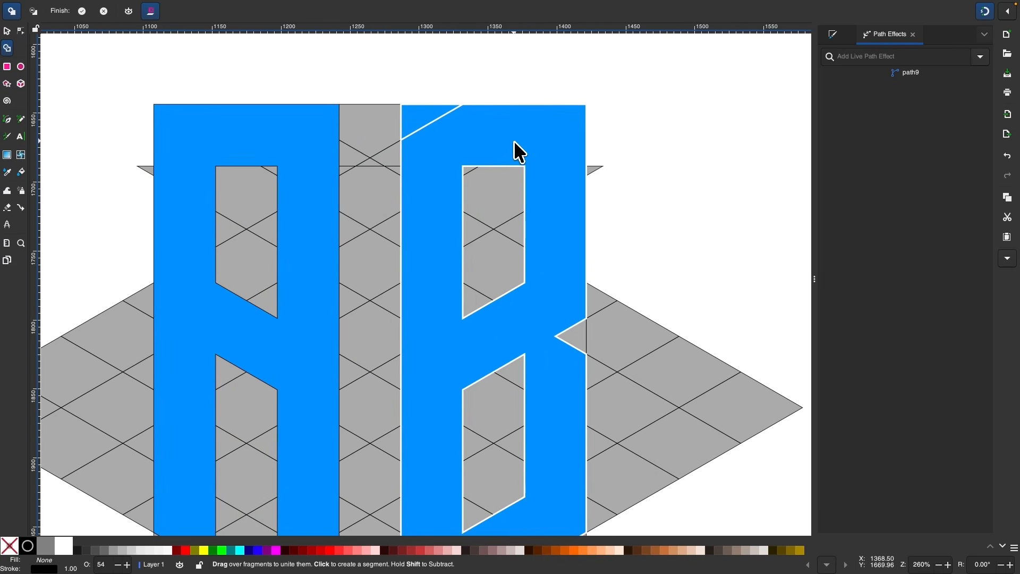
{"action": "scroll", "coordinate": [514, 142], "scroll_direction": "up", "scroll_amount": 2}
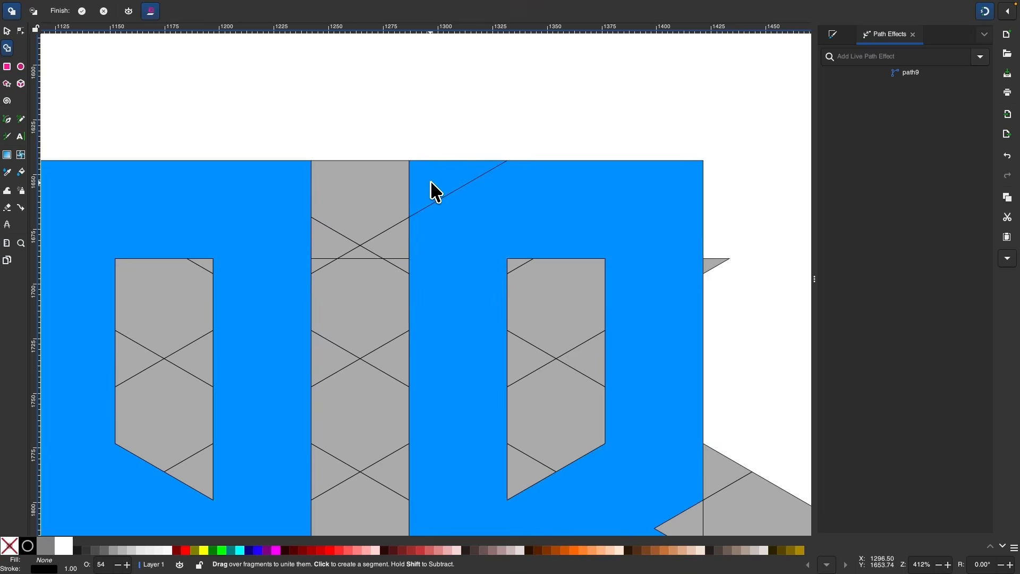
{"action": "scroll", "coordinate": [456, 216], "scroll_direction": "down", "scroll_amount": 3}
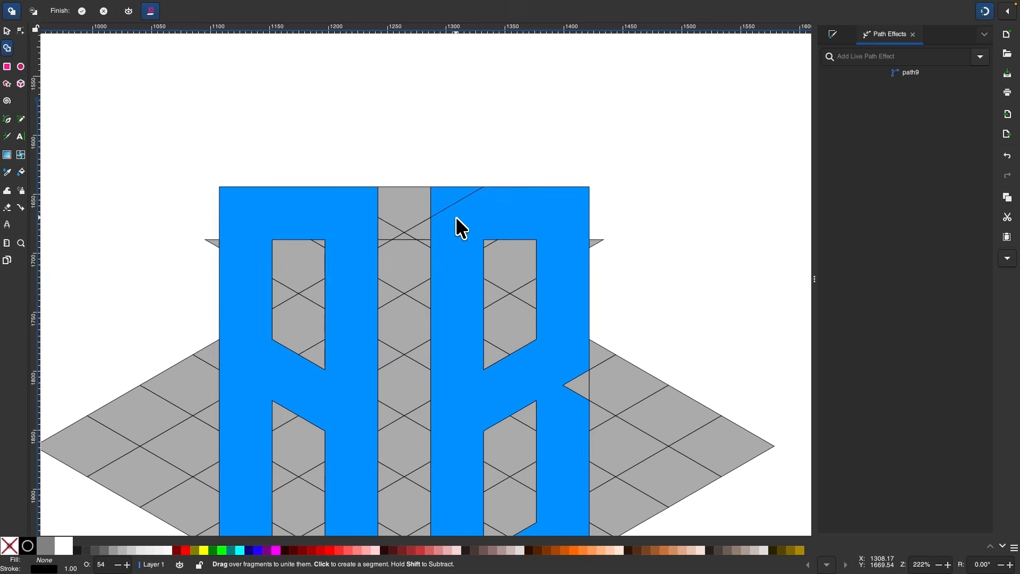
{"action": "scroll", "coordinate": [456, 216], "scroll_direction": "down", "scroll_amount": 2}
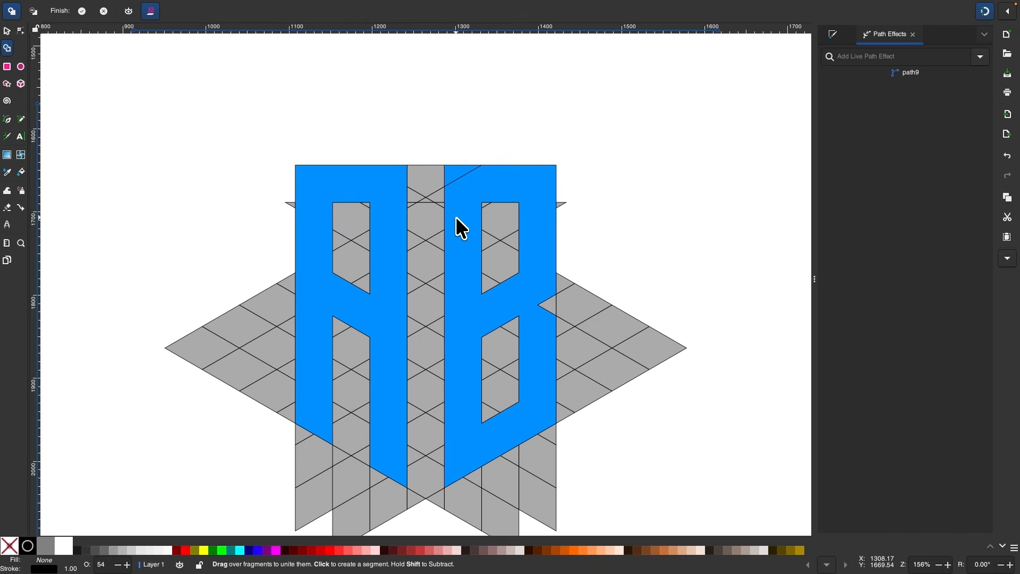
{"action": "scroll", "coordinate": [232, 150], "scroll_direction": "down", "scroll_amount": 1}
{"action": "scroll", "coordinate": [234, 159], "scroll_direction": "down", "scroll_amount": 1}
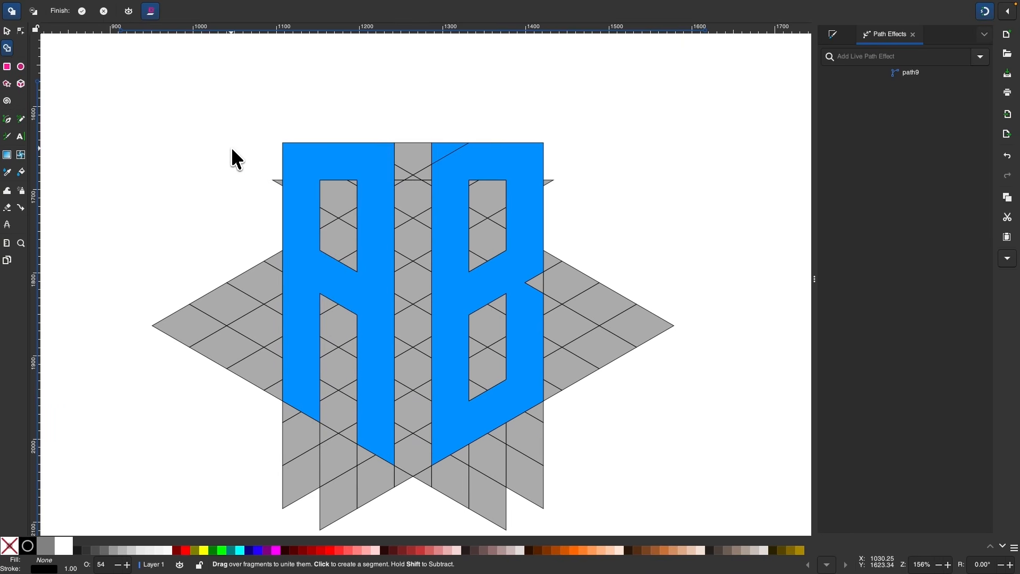
Finish building the A and B shapes and give them a black fill, no stroke and 100% opacity
{"action": "left_click", "coordinate": [7, 31]}
{"action": "scroll", "coordinate": [415, 246], "scroll_direction": "down", "scroll_amount": 1}
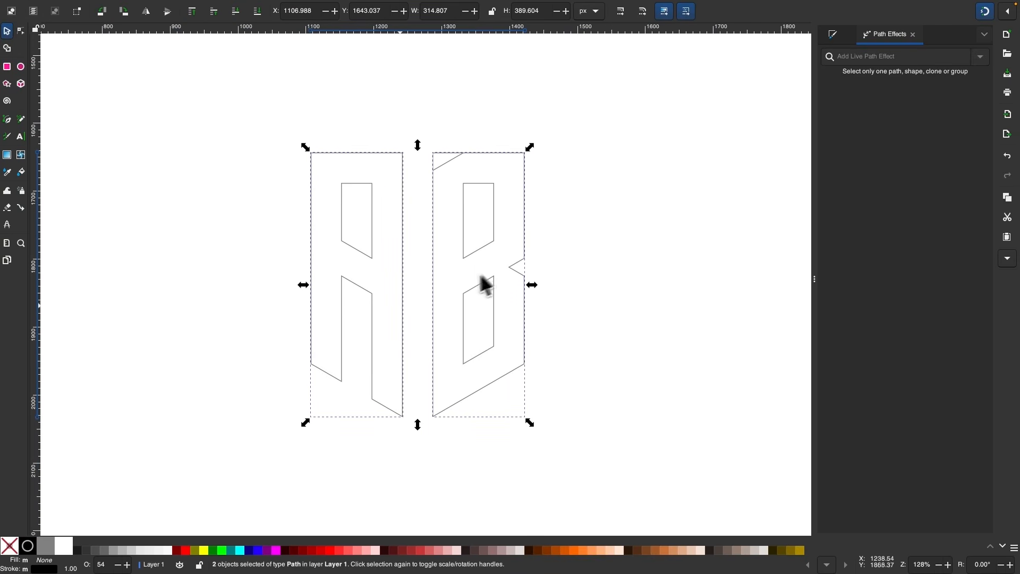
{"action": "left_click", "coordinate": [27, 545]}
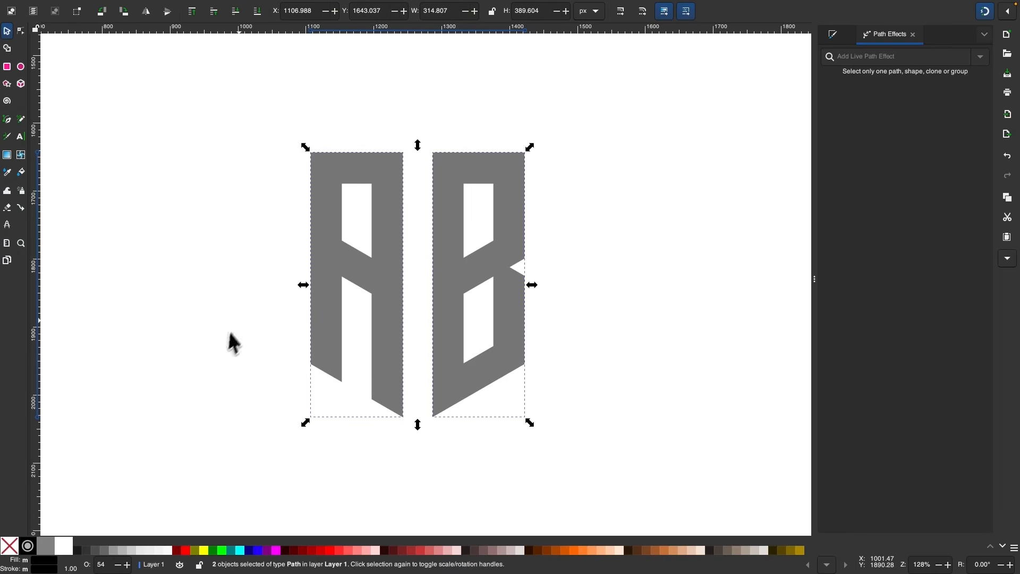
{"action": "left_click", "coordinate": [12, 549], "text": "shift"}
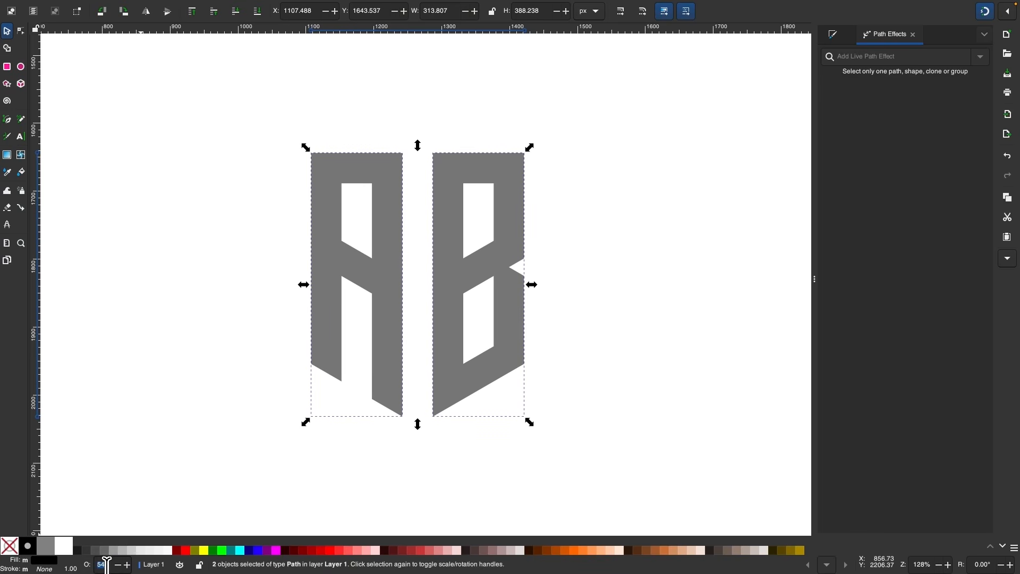
{"action": "key", "text": "Return"}
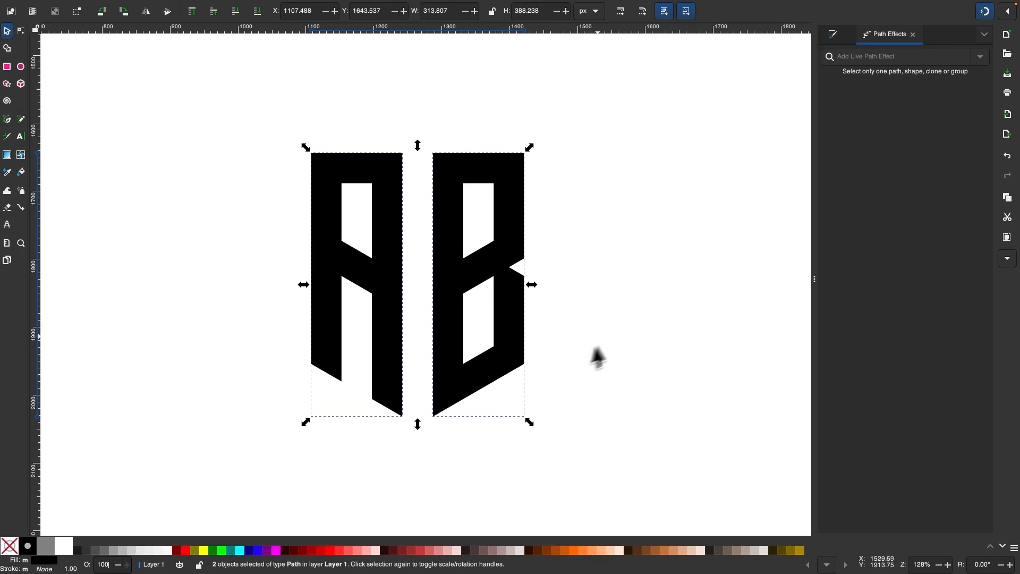
Duplicate the grey base shape and align the copy exactly over the AB letters
{"action": "left_click", "coordinate": [614, 336]}
{"action": "scroll", "coordinate": [614, 336], "scroll_direction": "down", "scroll_amount": 1}
{"action": "scroll", "coordinate": [614, 337], "scroll_direction": "up", "scroll_amount": 5}
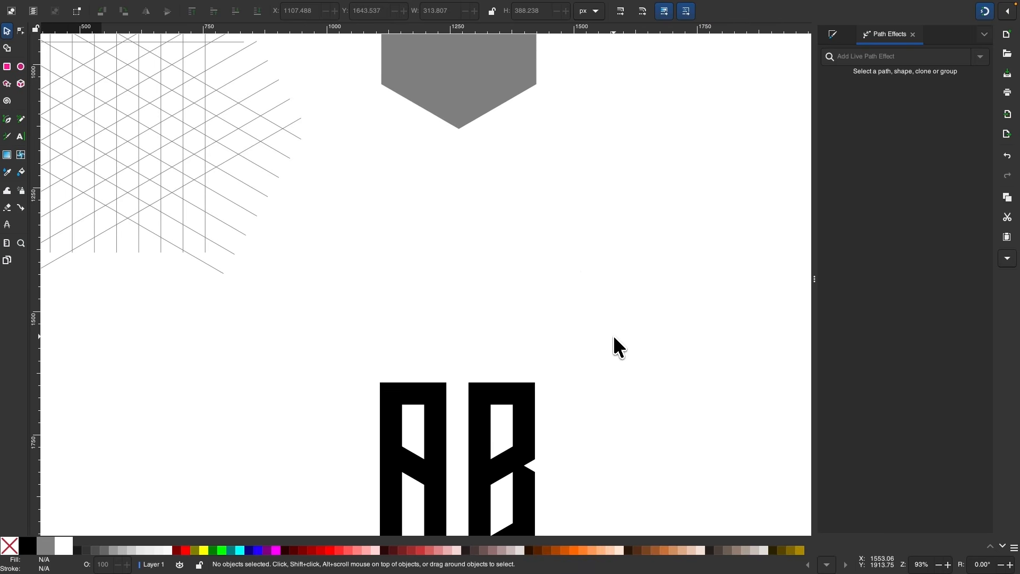
{"action": "left_click", "coordinate": [499, 111]}
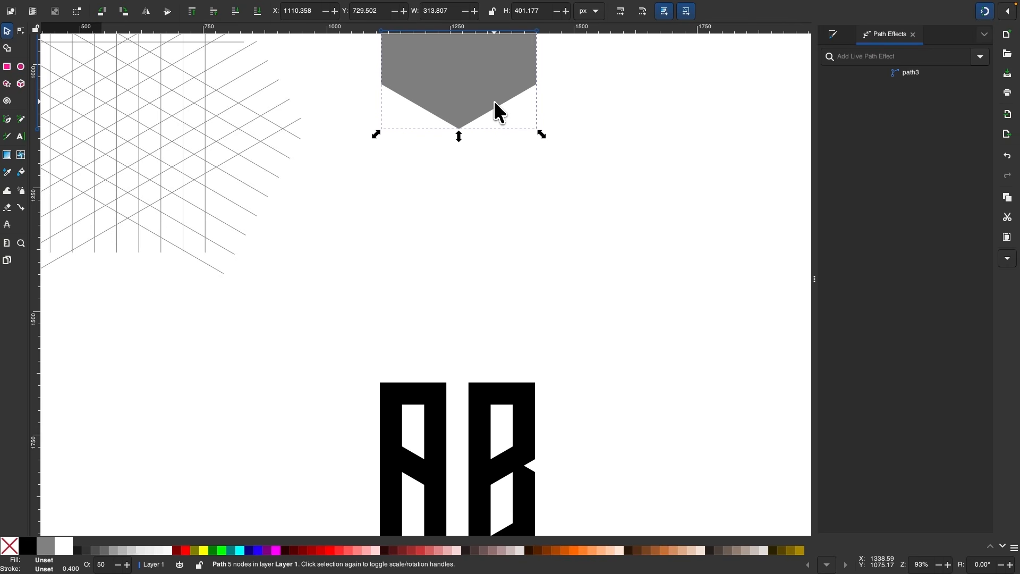
{"action": "key", "text": "ctrl+d"}
{"action": "left_click_drag", "start_coordinate": [495, 102], "coordinate": [691, 429]}
{"action": "scroll", "coordinate": [688, 426], "scroll_direction": "down", "scroll_amount": 4}
{"action": "scroll", "coordinate": [688, 426], "scroll_direction": "up", "scroll_amount": 2, "text": "ctrl"}
{"action": "left_click_drag", "start_coordinate": [698, 219], "coordinate": [677, 271]}
{"action": "left_click_drag", "start_coordinate": [617, 177], "coordinate": [334, 174]}
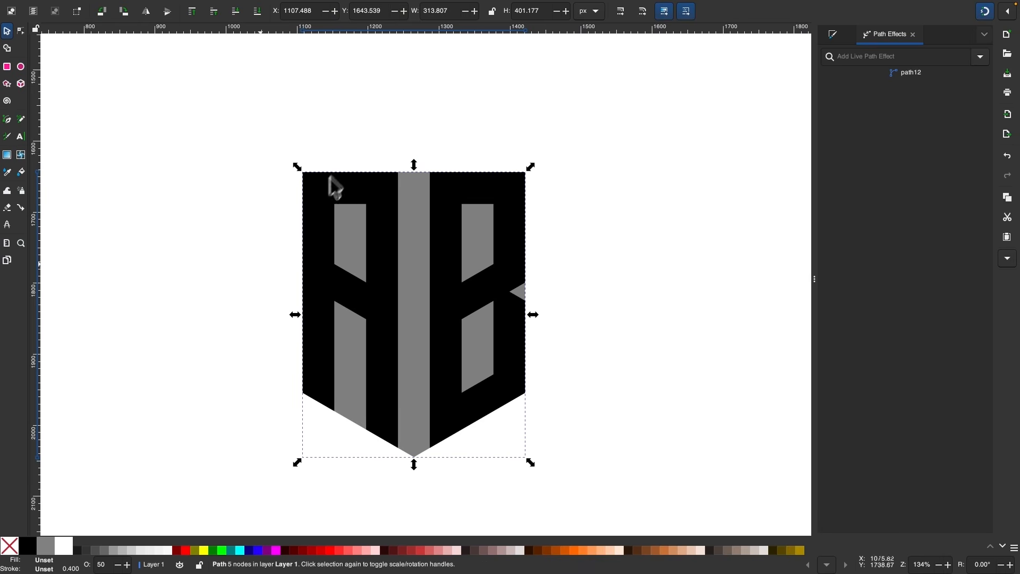
Give the shield copy a white fill and 100% opacity, and lower it behind the letters
{"action": "left_click", "coordinate": [64, 546]}
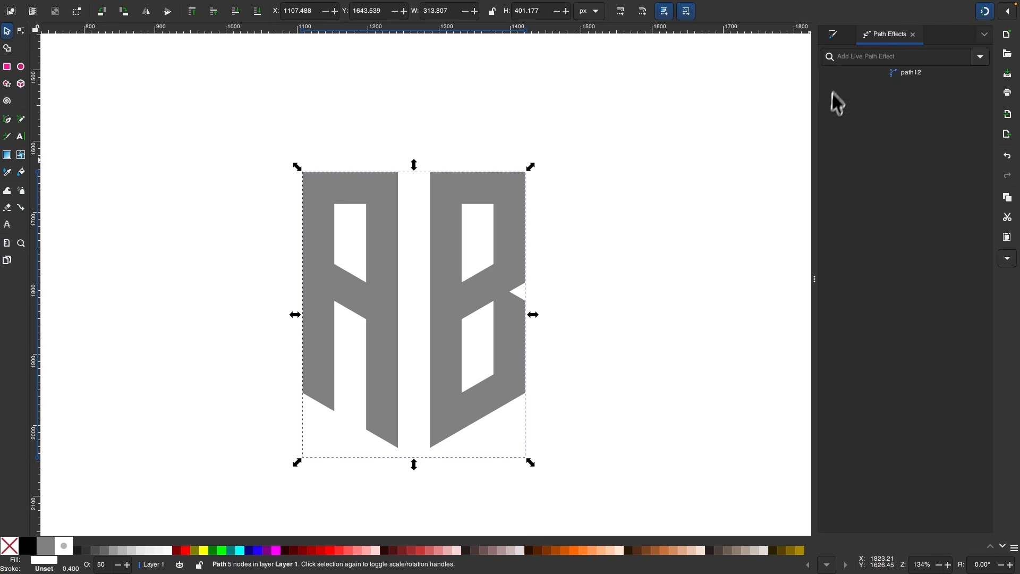
{"action": "left_click", "coordinate": [834, 37]}
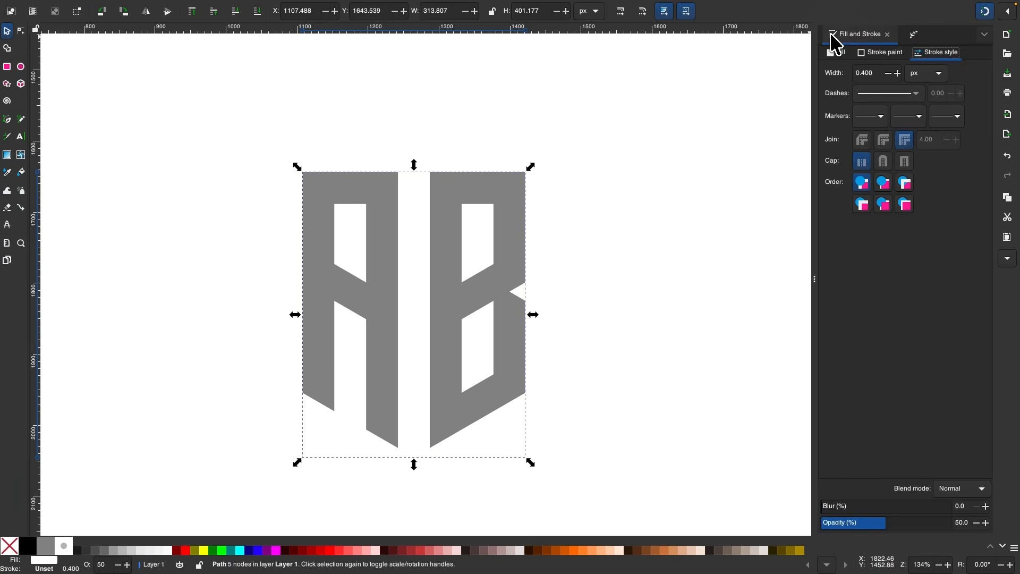
{"action": "left_click_drag", "start_coordinate": [891, 524], "coordinate": [957, 523]}
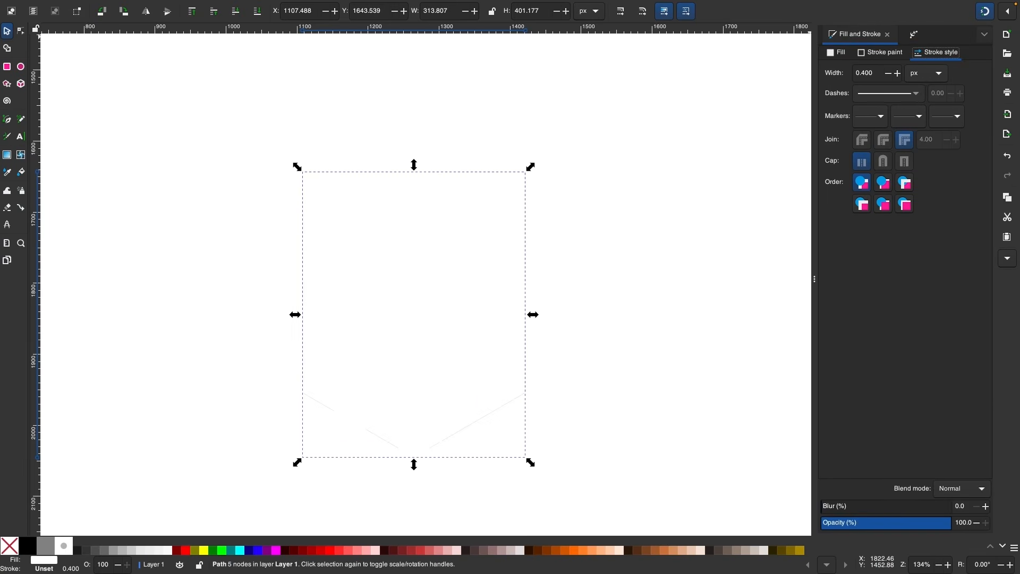
{"action": "left_click", "coordinate": [257, 12]}
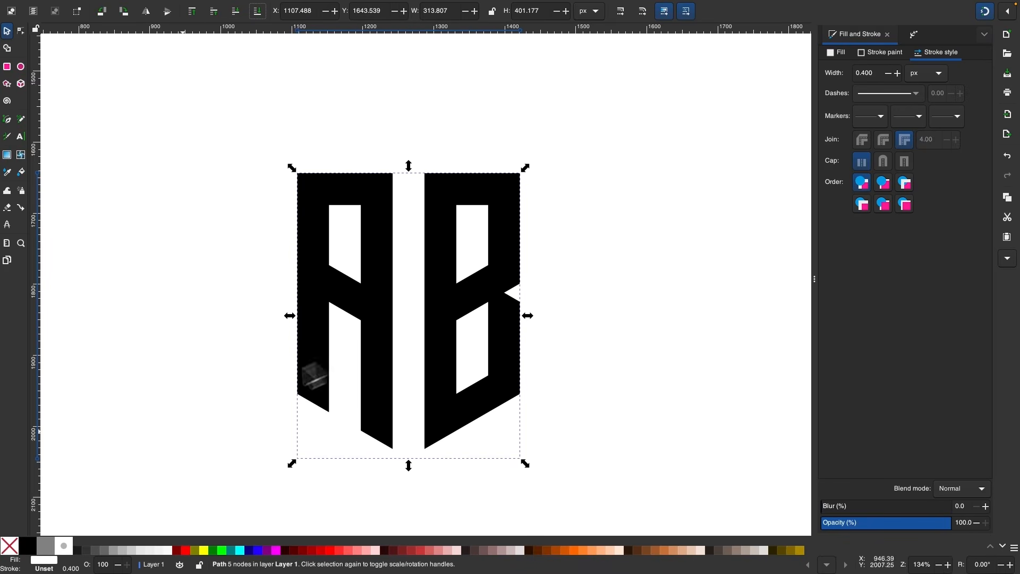
Add a black stroke to the white shield and set its width to 25 px
{"action": "left_click", "coordinate": [31, 547], "text": "shift"}
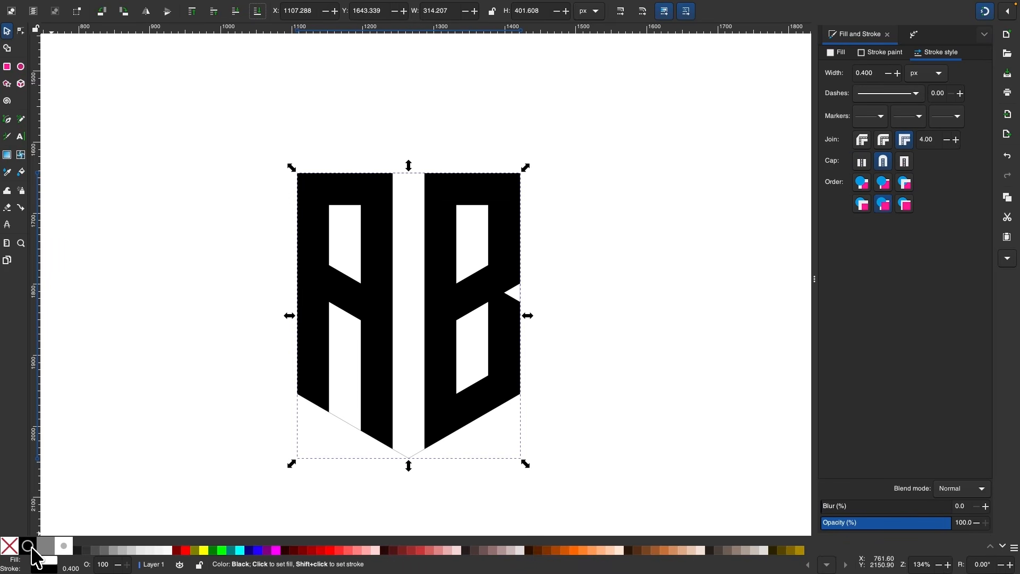
{"action": "double_click", "coordinate": [872, 74]}
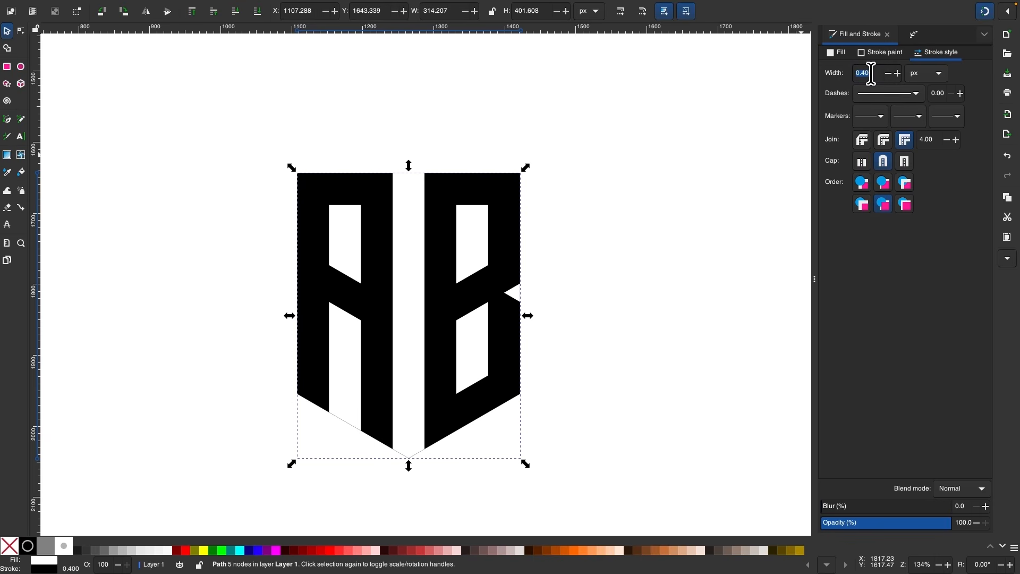
{"action": "type", "text": "10"}
{"action": "key", "text": "Return"}
{"action": "double_click", "coordinate": [867, 74]}
{"action": "key", "text": "Return"}
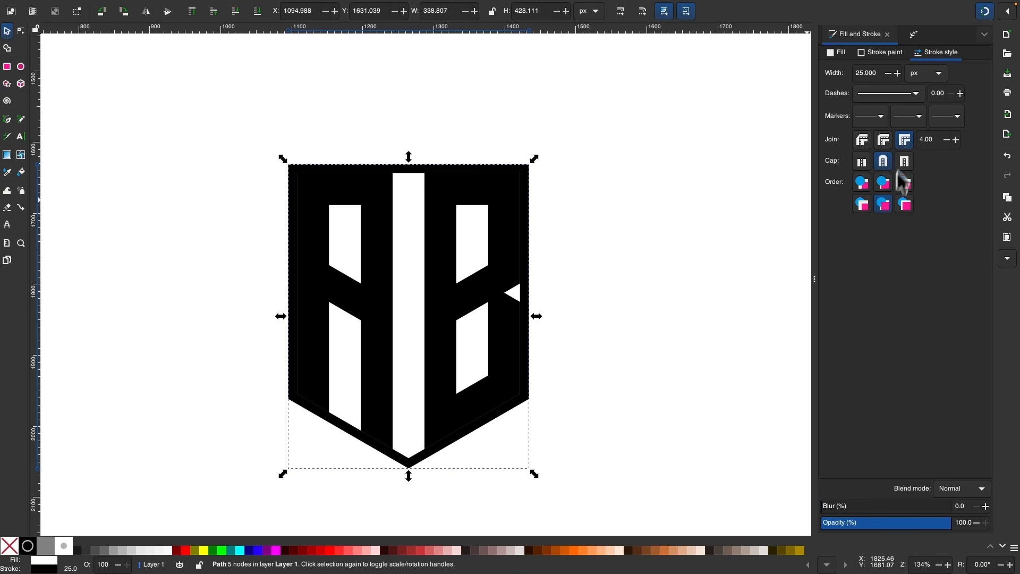
Apply the Offset path effect to the shield and expand it outward by about 8.9 mm around the letters
{"action": "scroll", "coordinate": [747, 283], "scroll_direction": "left", "scroll_amount": 1}
{"action": "scroll", "coordinate": [747, 283], "scroll_direction": "right", "scroll_amount": 1}
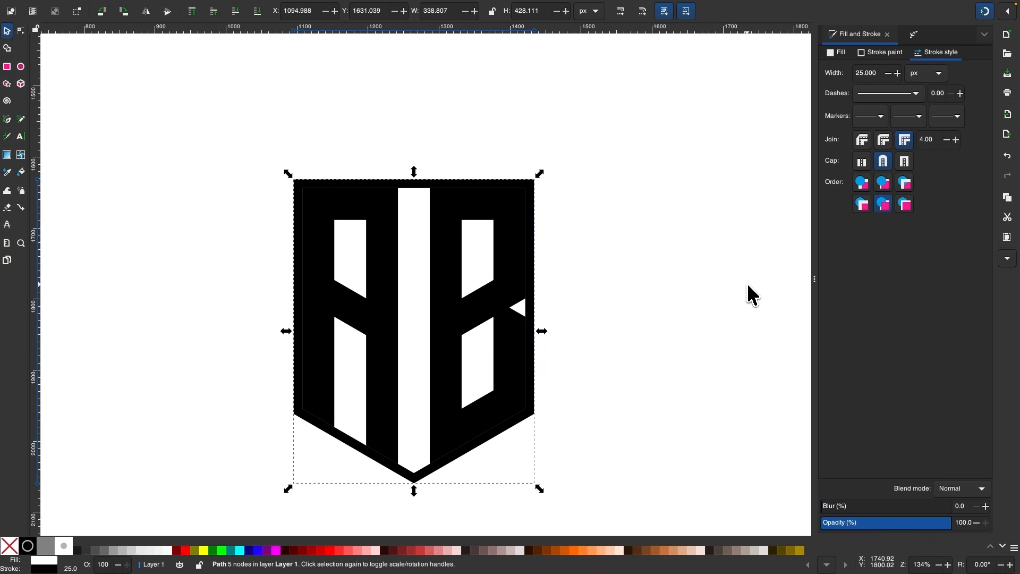
{"action": "scroll", "coordinate": [747, 283], "scroll_direction": "down", "scroll_amount": 1}
{"action": "left_click", "coordinate": [916, 35]}
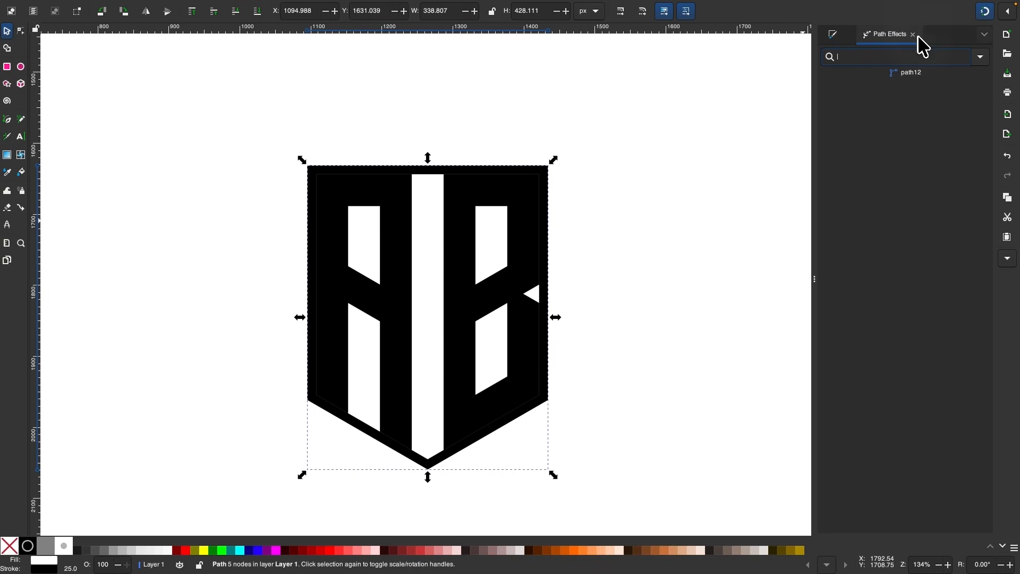
{"action": "left_click", "coordinate": [982, 57]}
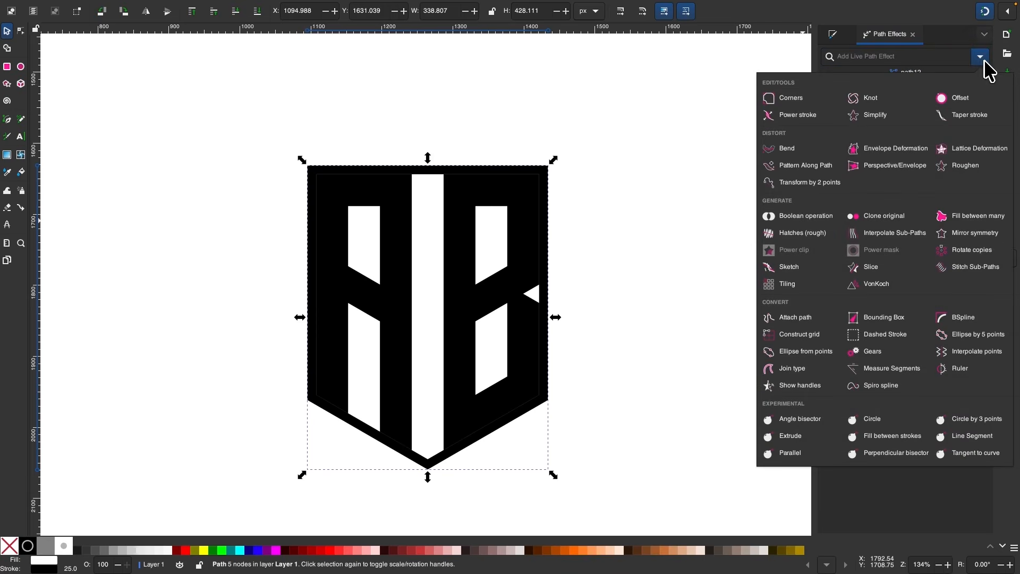
{"action": "left_click", "coordinate": [961, 101]}
{"action": "left_click", "coordinate": [21, 30]}
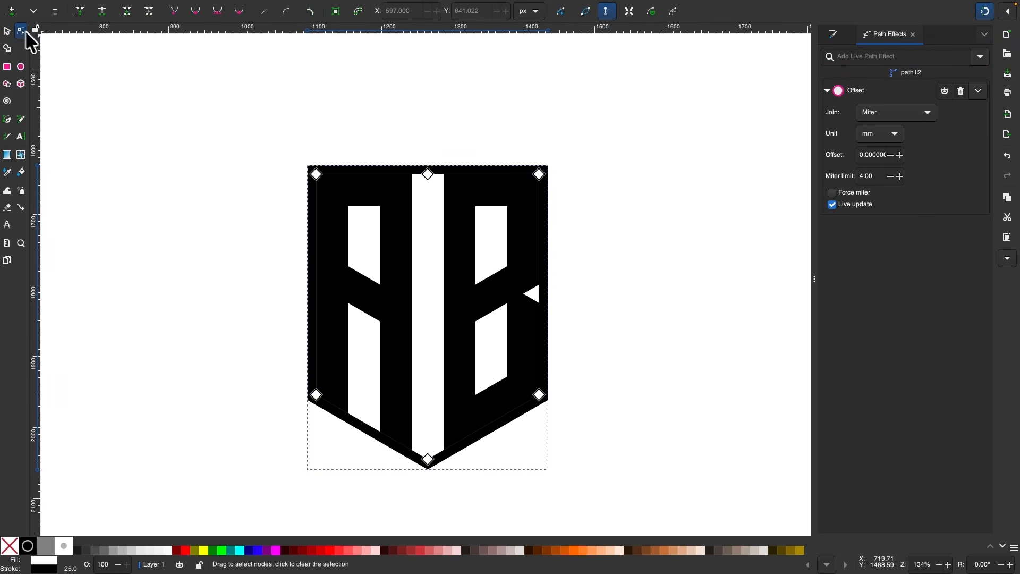
{"action": "scroll", "coordinate": [246, 110], "scroll_direction": "up", "scroll_amount": 1}
{"action": "left_click_drag", "start_coordinate": [431, 189], "coordinate": [440, 162]}
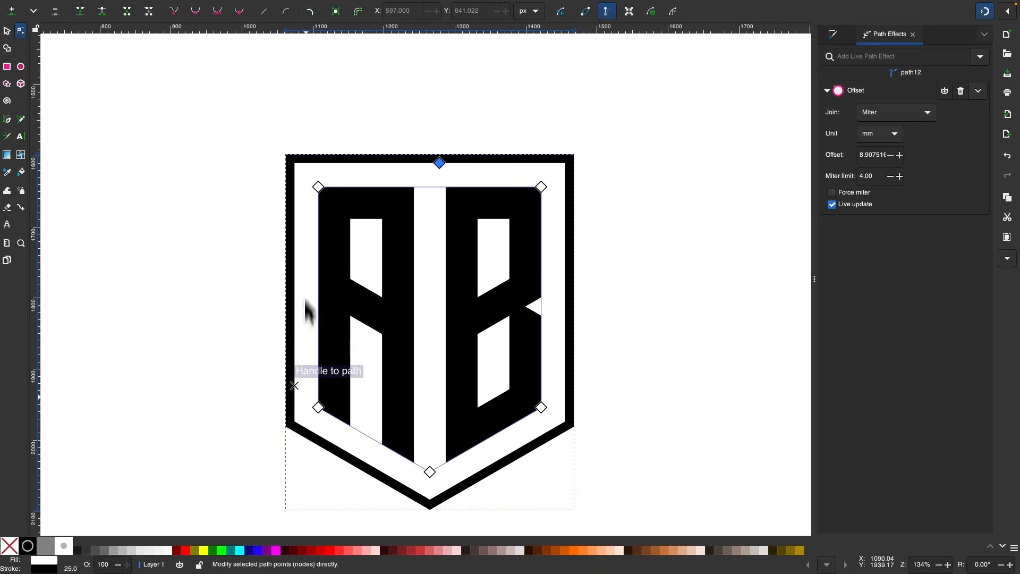
Expand the shield outline's offset to about 14.05 mm around the letters
{"action": "mouse_move", "coordinate": [438, 162]}
{"action": "left_mouse_down"}
{"action": "mouse_move", "coordinate": [436, 198]}
{"action": "mouse_move", "coordinate": [434, 157]}
{"action": "left_mouse_up"}
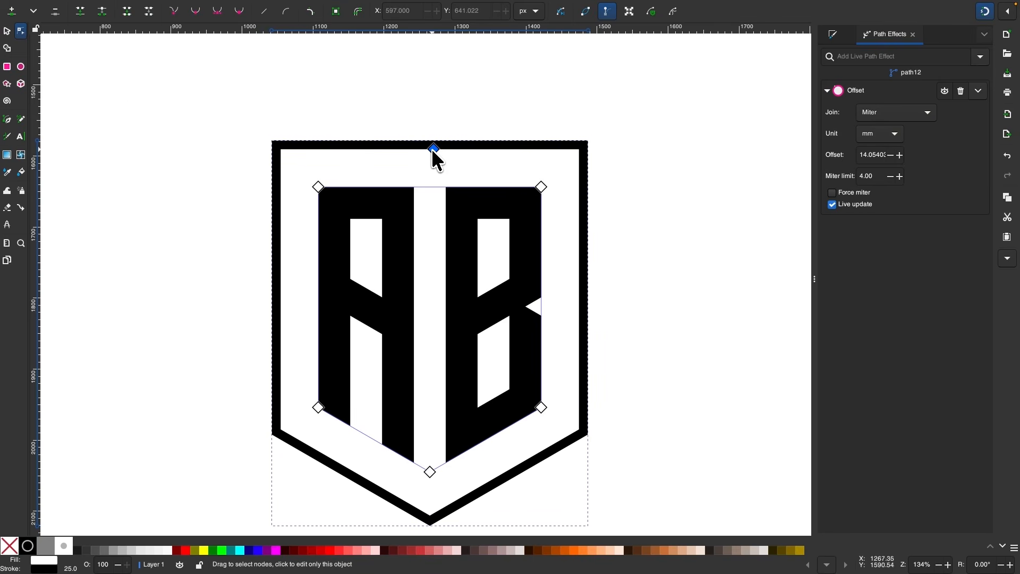
{"action": "left_click", "coordinate": [7, 31]}
{"action": "left_click", "coordinate": [210, 210]}
{"action": "scroll", "coordinate": [372, 340], "scroll_direction": "up", "scroll_amount": 1}
{"action": "scroll", "coordinate": [373, 337], "scroll_direction": "right", "scroll_amount": 1}
{"action": "scroll", "coordinate": [373, 337], "scroll_direction": "down", "scroll_amount": 1}
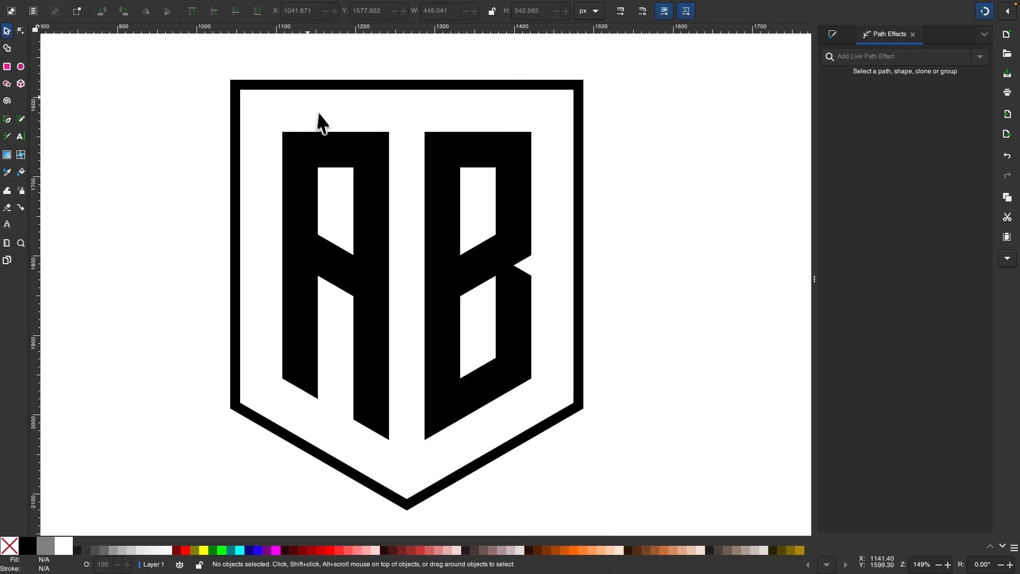
Draw a rectangle about 44.8 px wide and 375 px tall filling the gap between A and B, with red fill and no stroke
{"action": "left_click", "coordinate": [7, 66]}
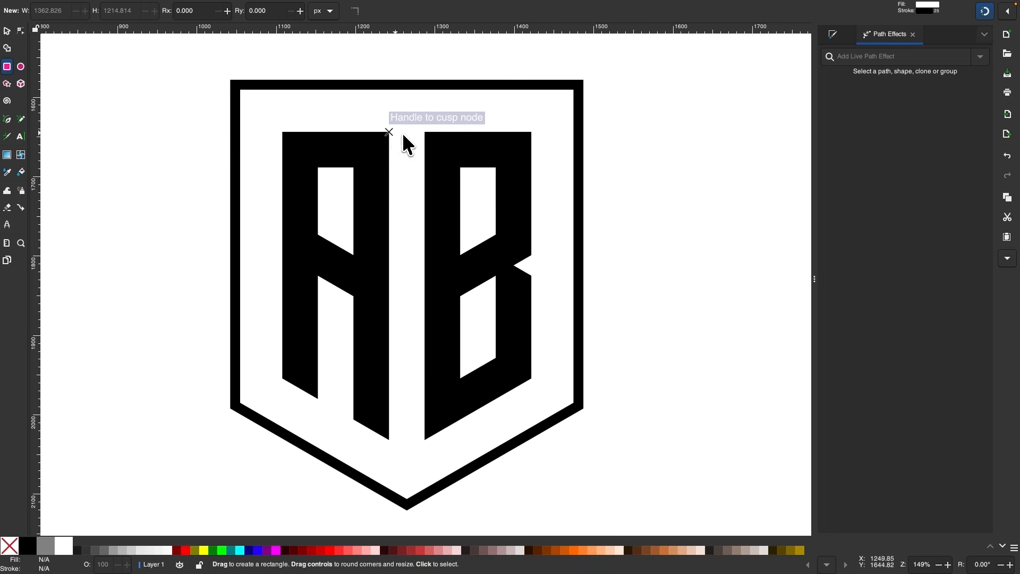
{"action": "left_click_drag", "start_coordinate": [392, 134], "coordinate": [425, 433]}
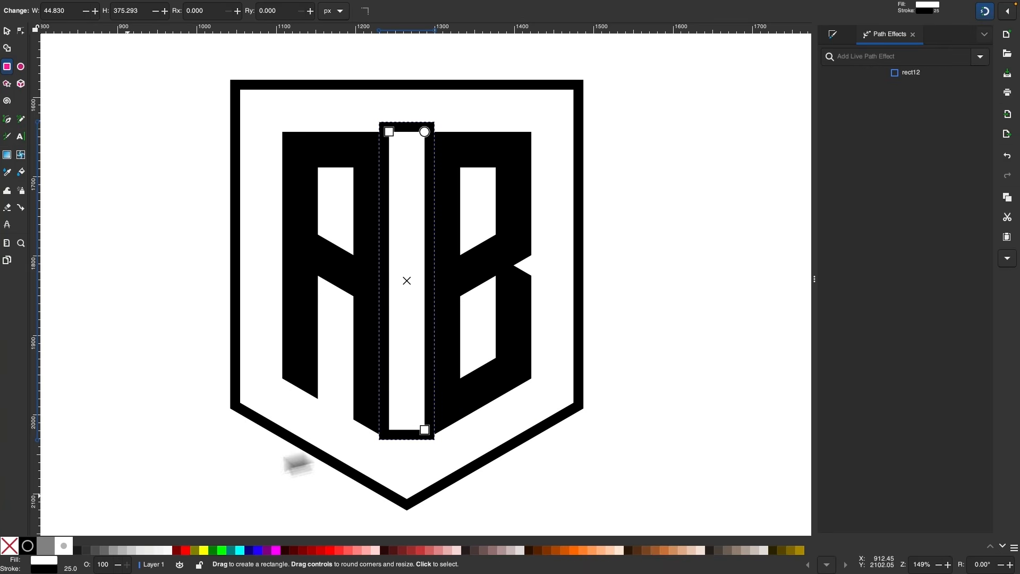
{"action": "left_click", "coordinate": [185, 550]}
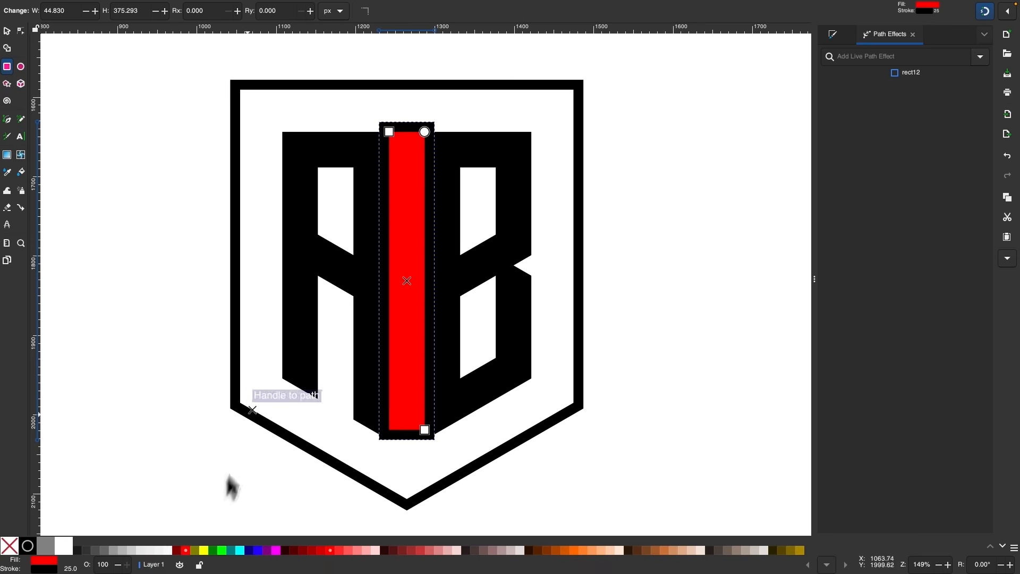
{"action": "left_click", "coordinate": [16, 553], "text": "shift"}
{"action": "scroll", "coordinate": [626, 160], "scroll_direction": "up", "scroll_amount": 1}
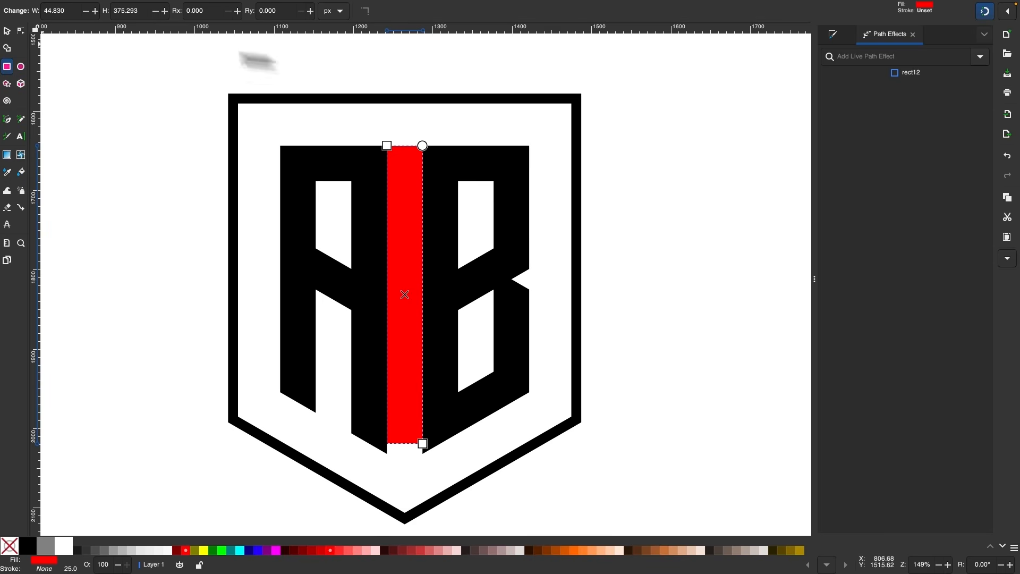
Rotate the red bar 90° and snap it onto the letters' top edge, starting at the A's left corner, as a spacing gauge
{"action": "left_click", "coordinate": [7, 32]}
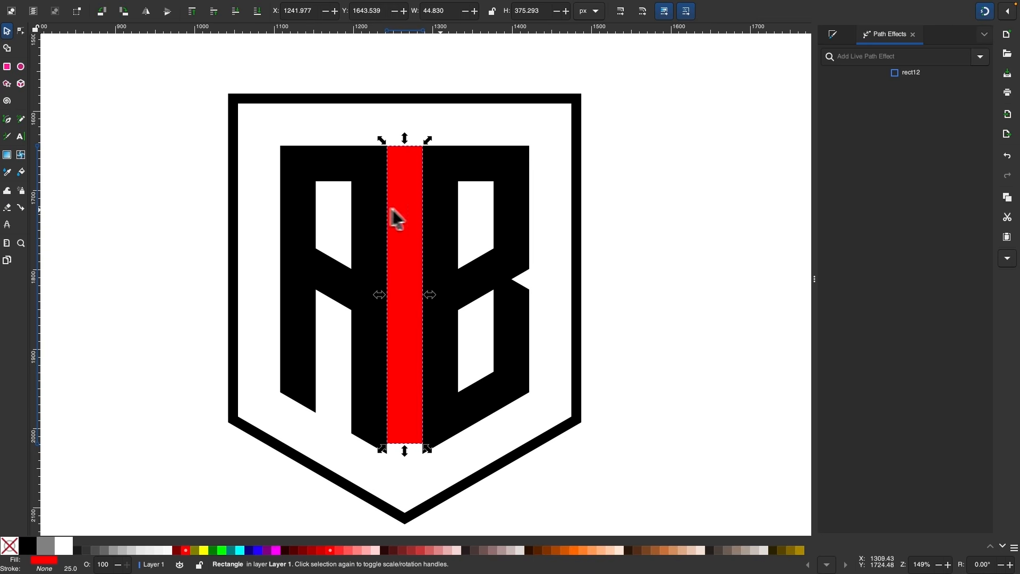
{"action": "left_click", "coordinate": [125, 13]}
{"action": "left_click_drag", "start_coordinate": [276, 298], "coordinate": [310, 135]}
{"action": "left_click_drag", "start_coordinate": [308, 132], "coordinate": [308, 132]}
{"action": "scroll", "coordinate": [309, 137], "scroll_direction": "up", "scroll_amount": 3}
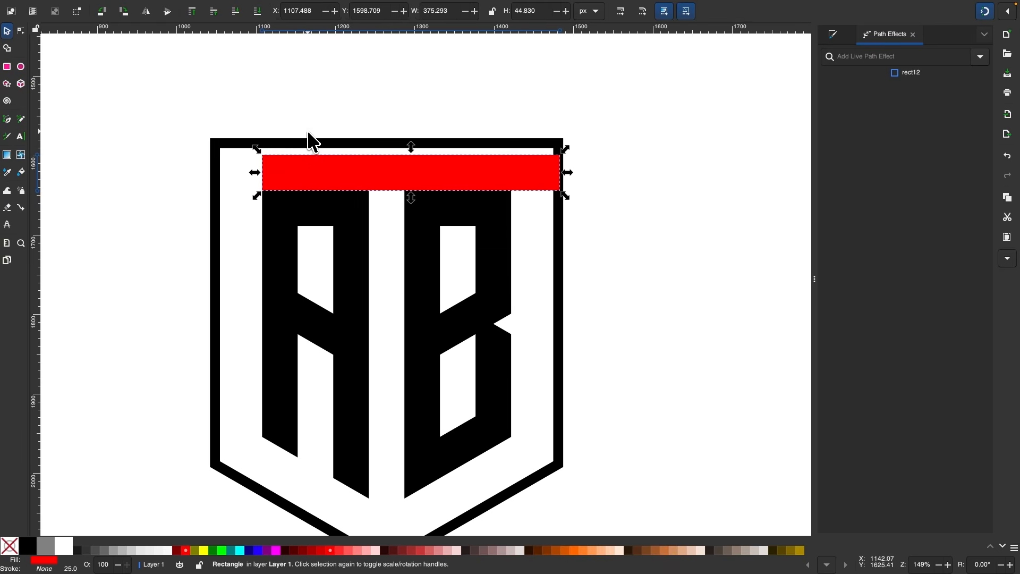
Reduce the shield's offset to about 11.86 mm so its path meets the red bar's upper edge
{"action": "left_click", "coordinate": [230, 162]}
{"action": "scroll", "coordinate": [230, 161], "scroll_direction": "up", "scroll_amount": 1}
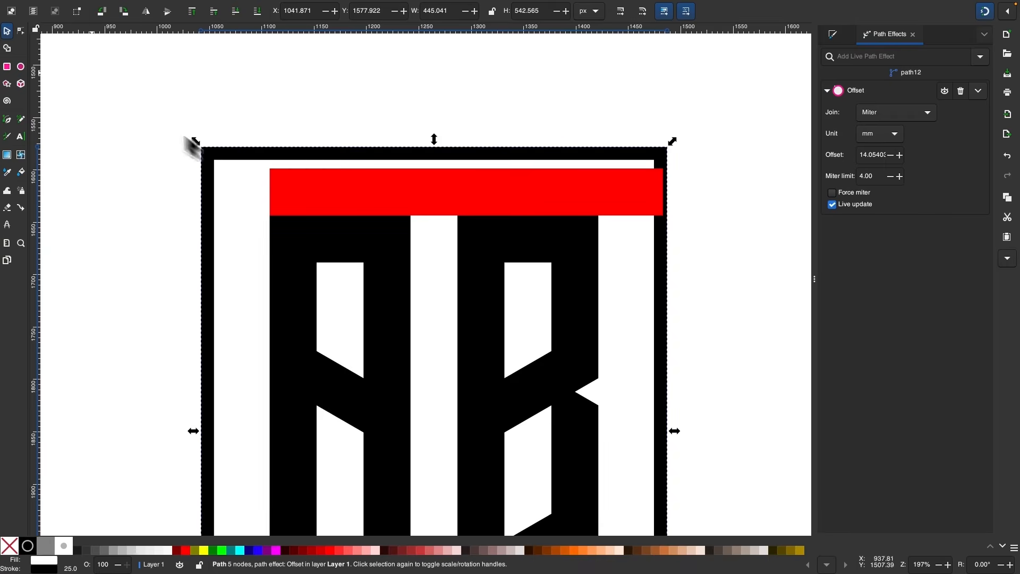
{"action": "left_click", "coordinate": [20, 31]}
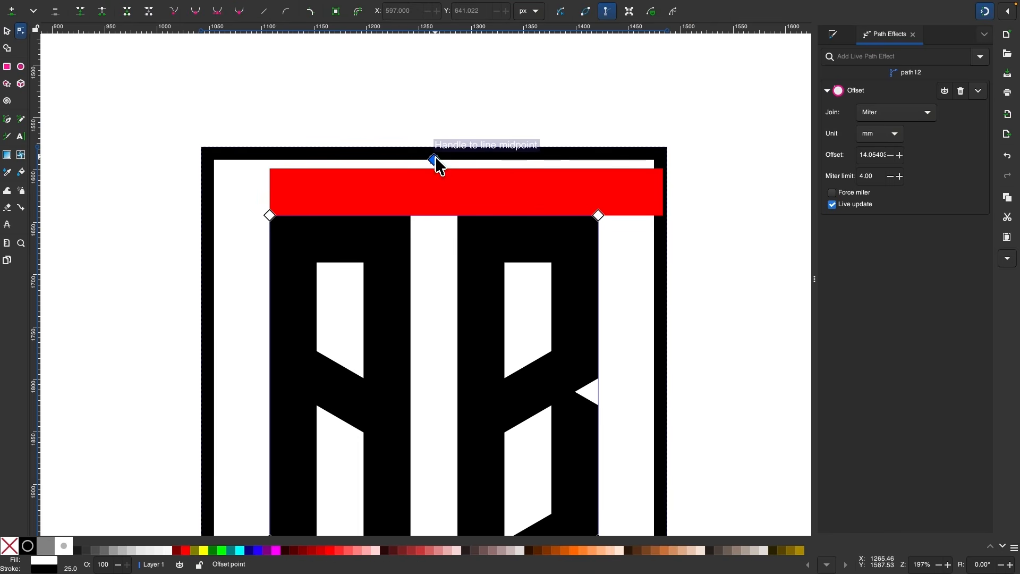
{"action": "left_click_drag", "start_coordinate": [435, 158], "coordinate": [436, 165]}
{"action": "scroll", "coordinate": [436, 165], "scroll_direction": "down", "scroll_amount": 2}
Move the red bar out of the shield into the empty area to its left
{"action": "left_click", "coordinate": [7, 31]}
{"action": "left_click_drag", "start_coordinate": [429, 184], "coordinate": [160, 212]}
{"action": "scroll", "coordinate": [283, 260], "scroll_direction": "up", "scroll_amount": 1}
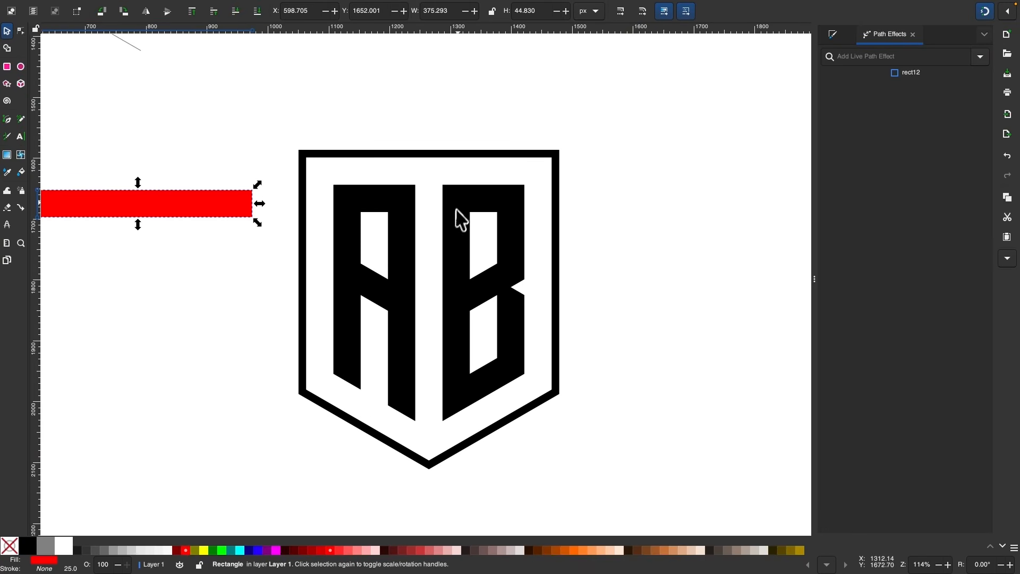
{"action": "scroll", "coordinate": [454, 206], "scroll_direction": "up", "scroll_amount": 1}
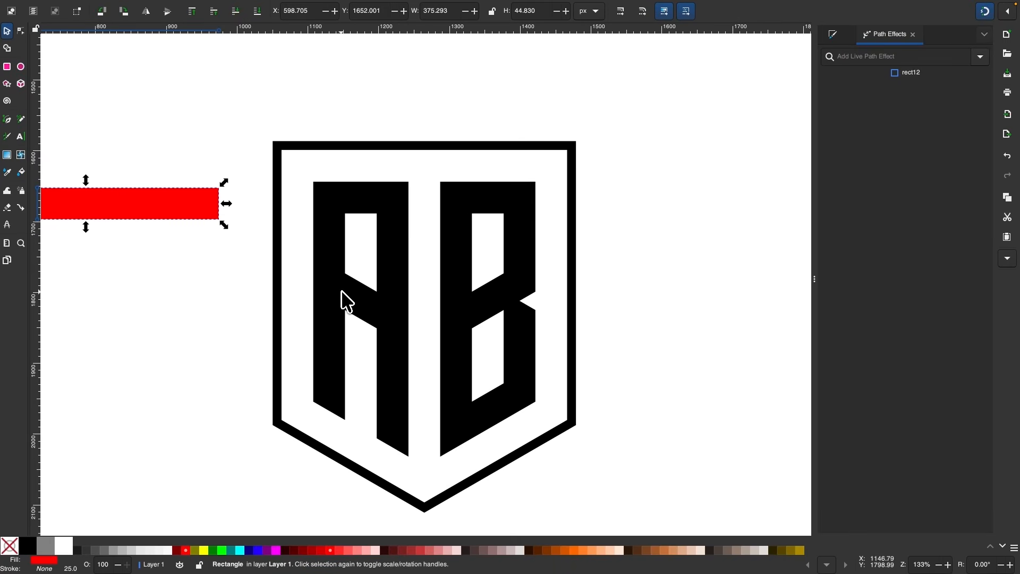
{"action": "scroll", "coordinate": [347, 302], "scroll_direction": "down", "scroll_amount": 1}
{"action": "left_click_drag", "start_coordinate": [250, 188], "coordinate": [271, 246]}
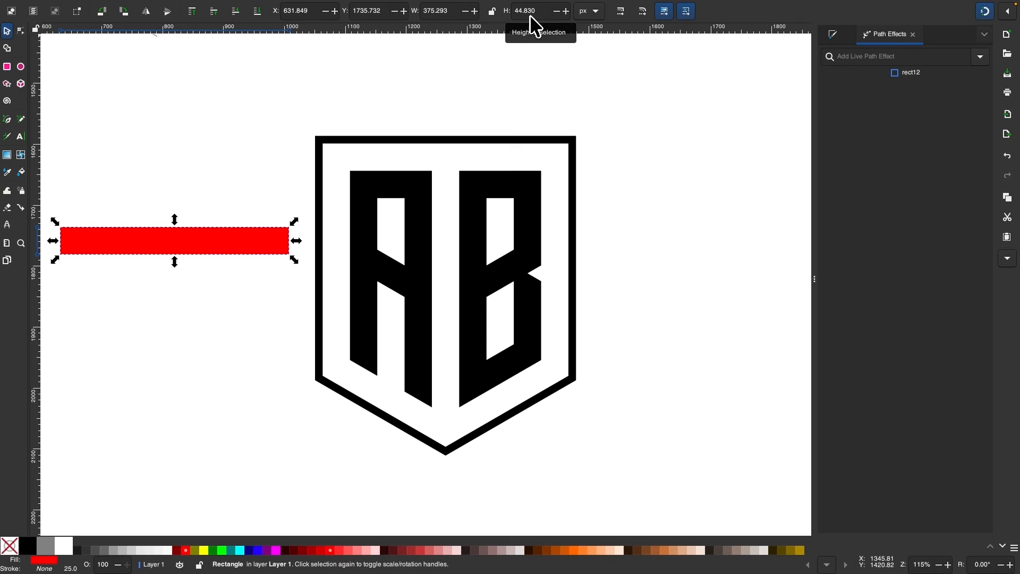
Set the shield's stroke width to 90 px and move the red bar farther away from the outline
{"action": "scroll", "coordinate": [440, 278], "scroll_direction": "right", "scroll_amount": 2}
{"action": "scroll", "coordinate": [439, 277], "scroll_direction": "down", "scroll_amount": 1}
{"action": "left_click", "coordinate": [440, 125]}
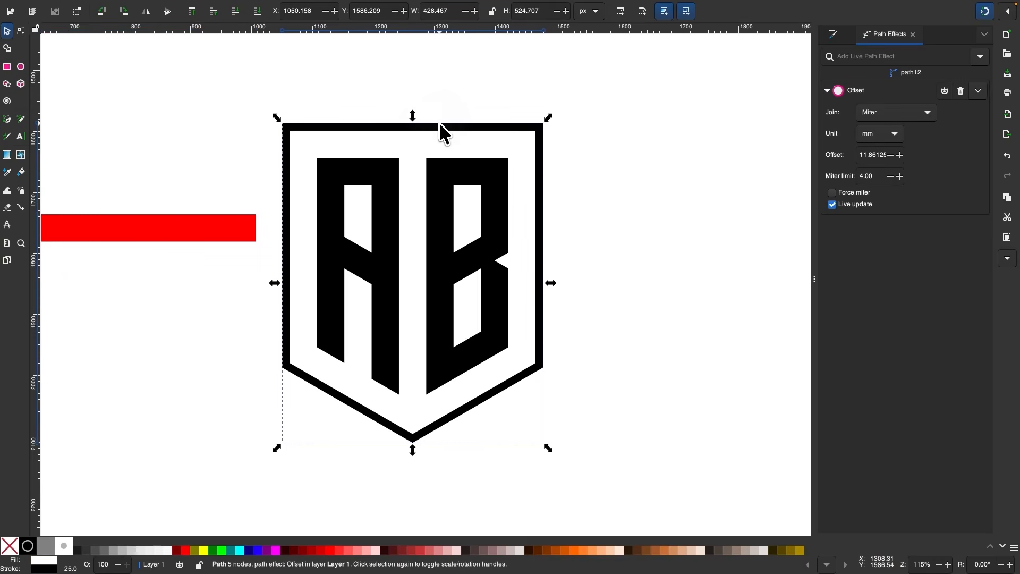
{"action": "scroll", "coordinate": [440, 128], "scroll_direction": "up", "scroll_amount": 1}
{"action": "scroll", "coordinate": [440, 127], "scroll_direction": "left", "scroll_amount": 1}
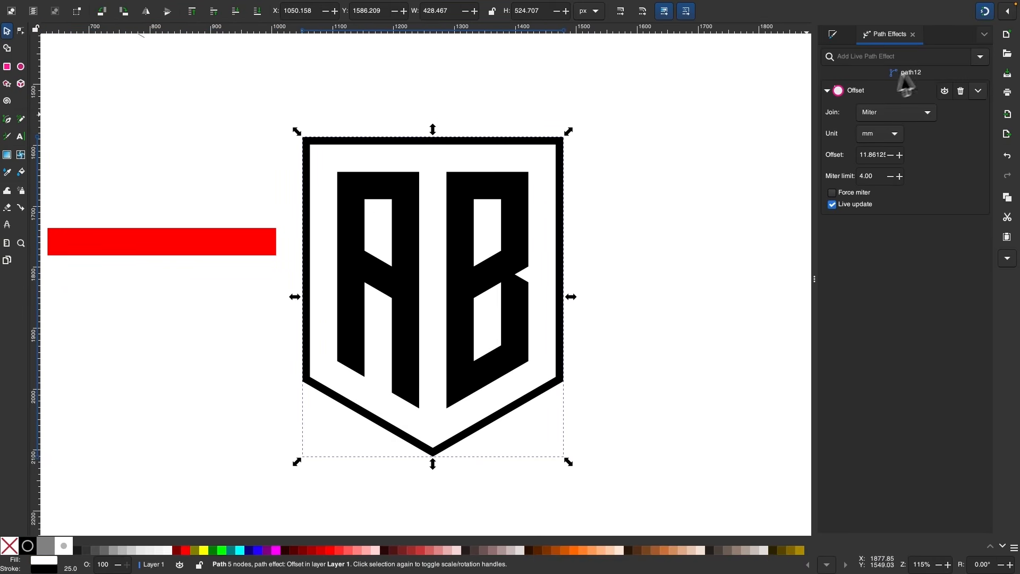
{"action": "left_click", "coordinate": [836, 35]}
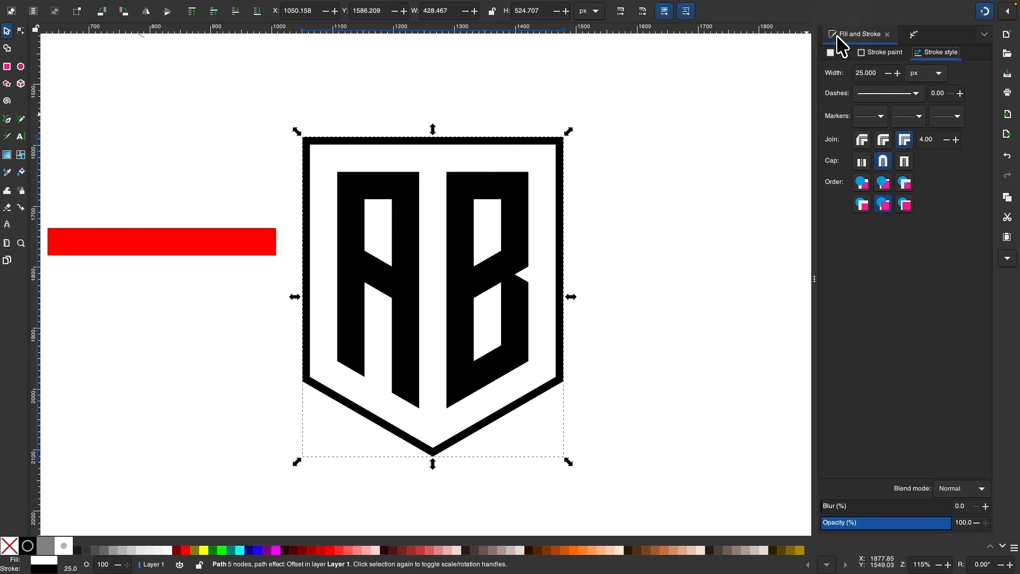
{"action": "left_click", "coordinate": [874, 74]}
{"action": "type", "text": "90"}
{"action": "key", "text": "Return"}
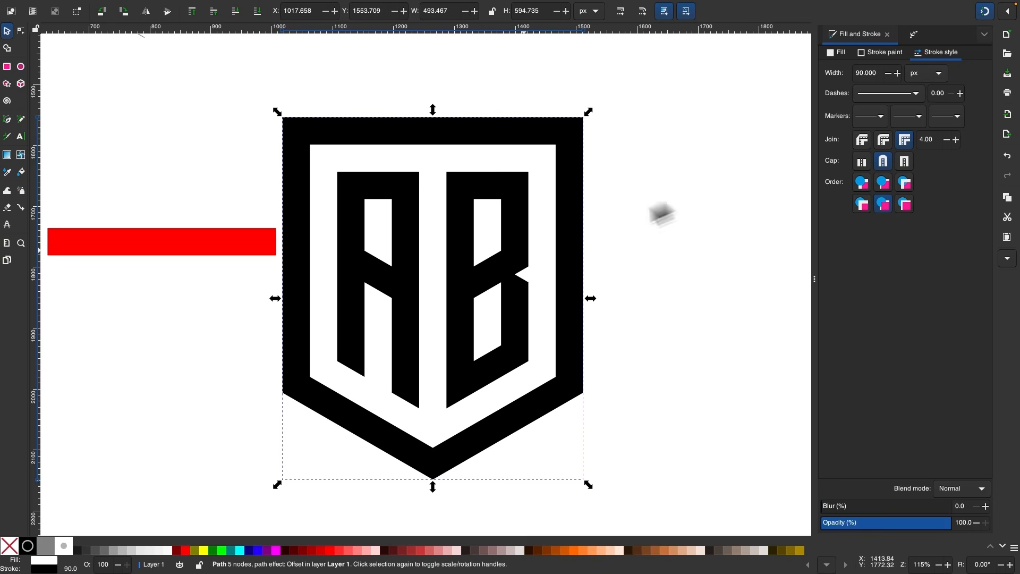
{"action": "left_click_drag", "start_coordinate": [246, 249], "coordinate": [158, 254]}
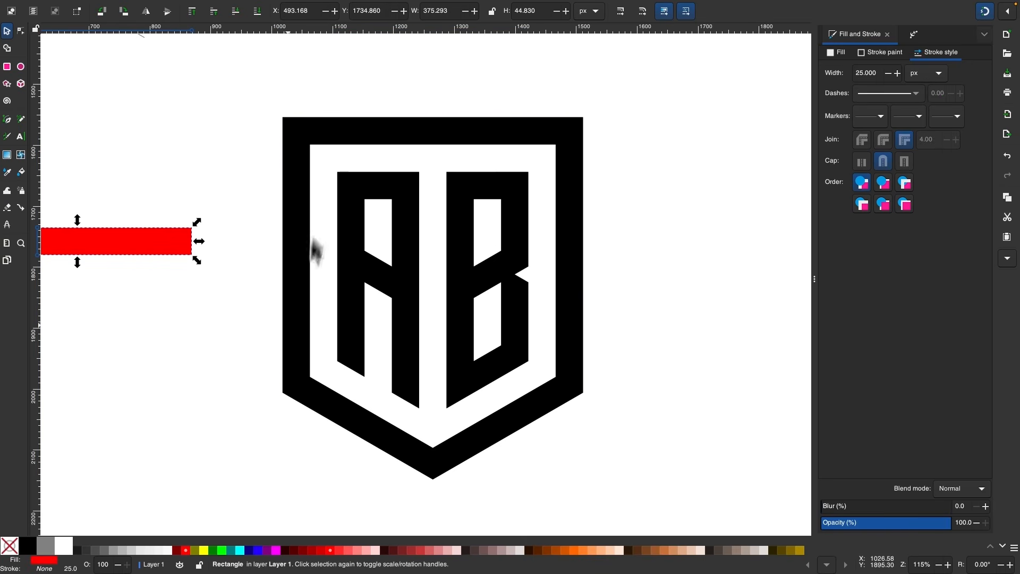
{"action": "scroll", "coordinate": [450, 327], "scroll_direction": "down", "scroll_amount": 1}
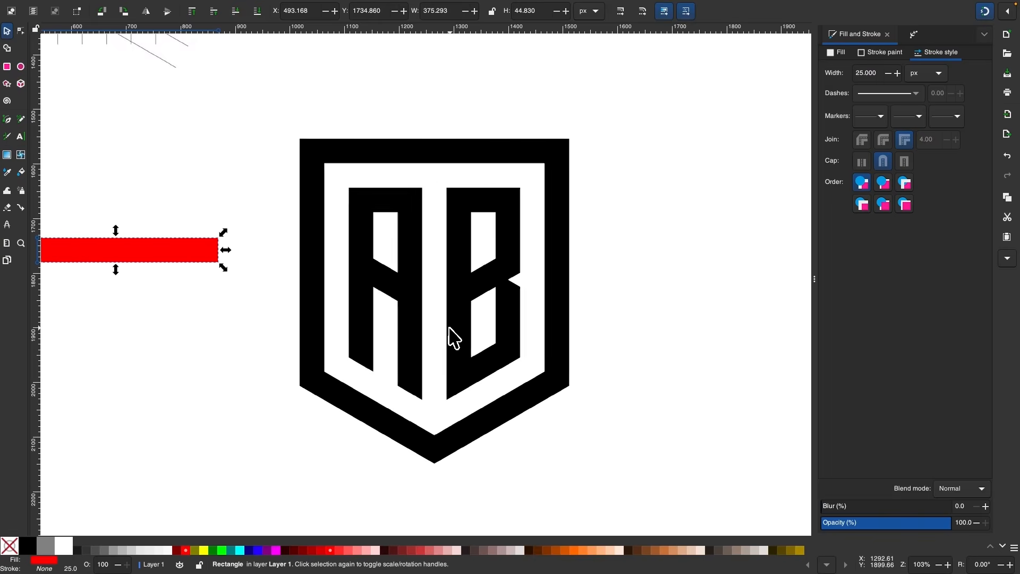
Reposition the complete AB shield lower on the canvas, duplicate it, and place the copy level with it on its right
{"action": "scroll", "coordinate": [449, 327], "scroll_direction": "right", "scroll_amount": 4}
{"action": "scroll", "coordinate": [449, 326], "scroll_direction": "down", "scroll_amount": 1}
{"action": "scroll", "coordinate": [505, 391], "scroll_direction": "down", "scroll_amount": 1}
{"action": "left_click_drag", "start_coordinate": [555, 425], "coordinate": [191, 69]}
{"action": "left_click_drag", "start_coordinate": [311, 201], "coordinate": [646, 309]}
{"action": "scroll", "coordinate": [324, 308], "scroll_direction": "right", "scroll_amount": 2}
{"action": "scroll", "coordinate": [324, 308], "scroll_direction": "down", "scroll_amount": 1}
{"action": "key", "text": "ctrl+d"}
{"action": "left_click", "coordinate": [769, 228]}
Give the copied shield a black fill and remove its stroke
{"action": "left_click", "coordinate": [692, 197]}
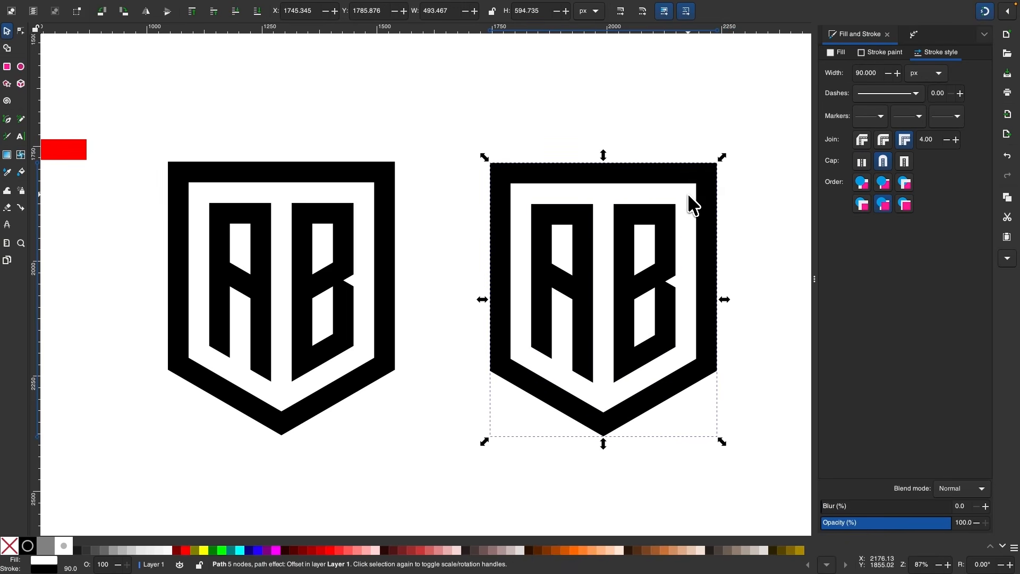
{"action": "left_click", "coordinate": [30, 547]}
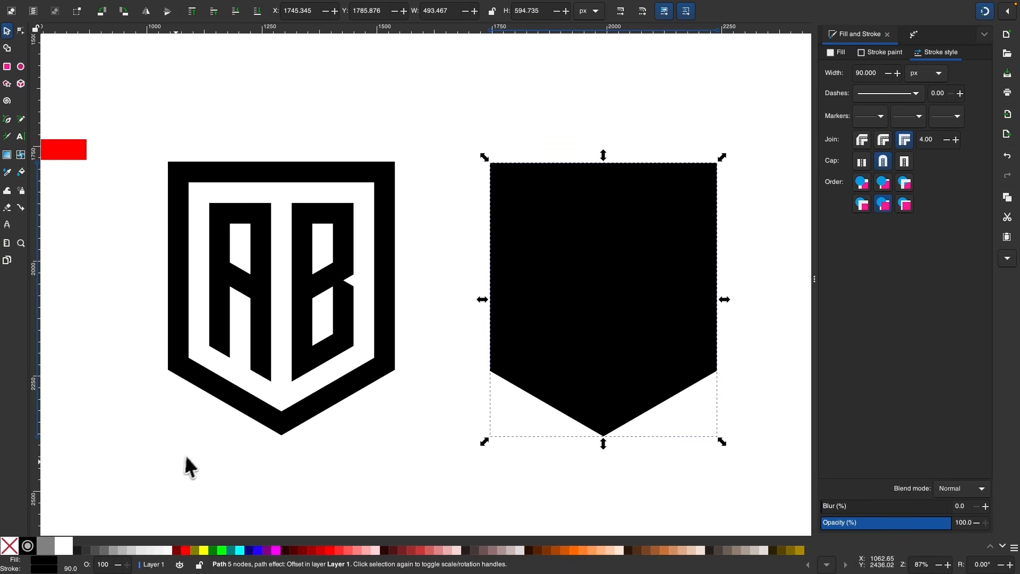
{"action": "left_click", "coordinate": [9, 546], "text": "shift"}
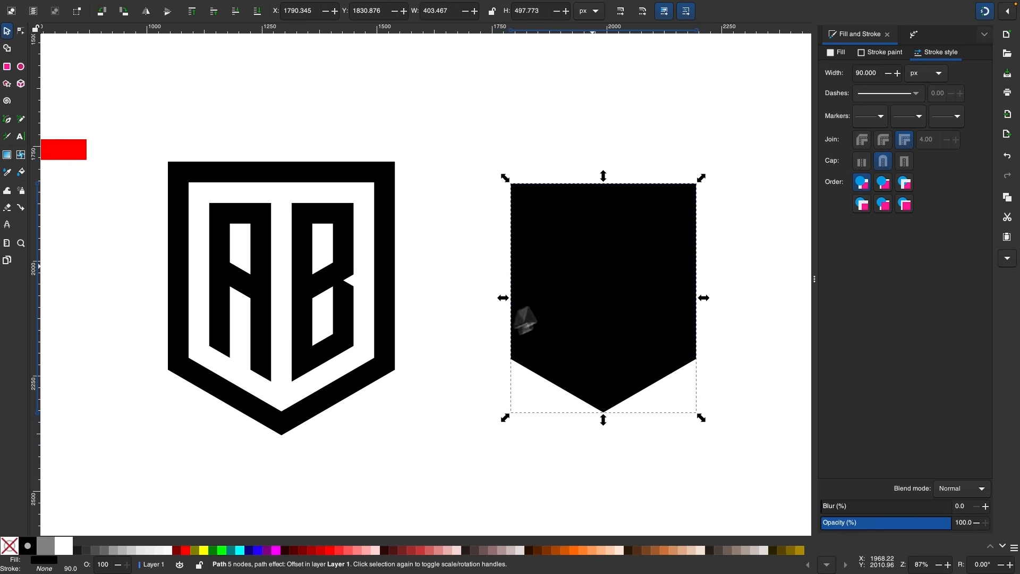
Fill the copied A and B letters with white on the black shield
{"action": "left_click", "coordinate": [582, 293]}
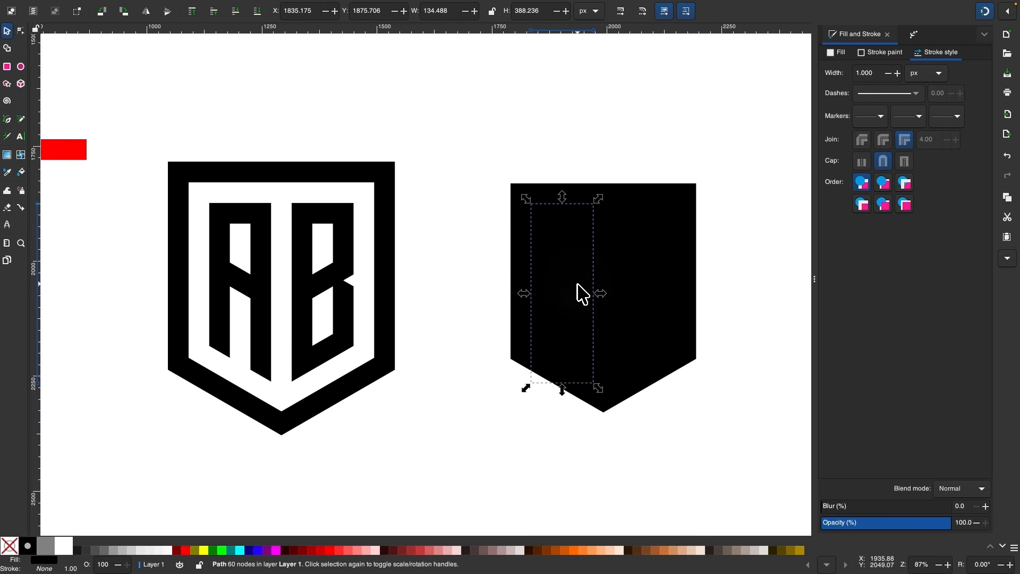
{"action": "left_click", "coordinate": [623, 330], "text": "shift"}
{"action": "left_click", "coordinate": [70, 546]}
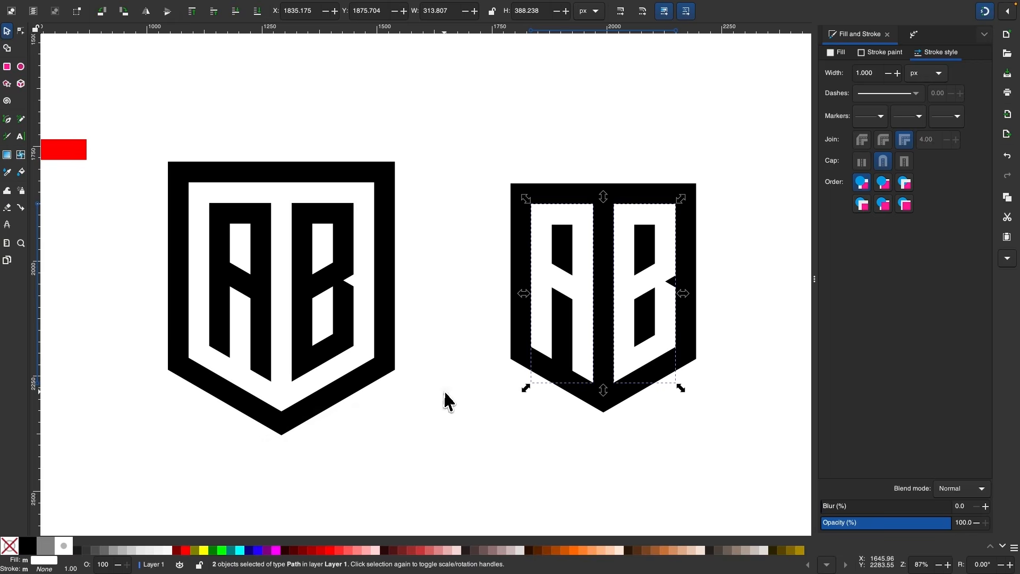
{"action": "left_click", "coordinate": [445, 393]}
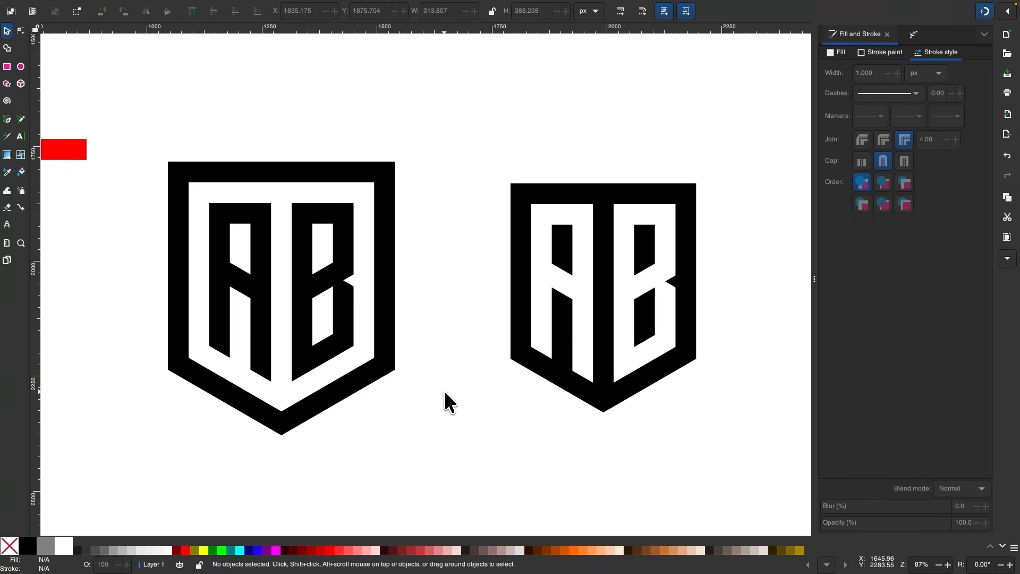
Examine the outlined AB shield and its inverted version side by side, along with the construction grid
{"action": "scroll", "coordinate": [445, 393], "scroll_direction": "down", "scroll_amount": 1}
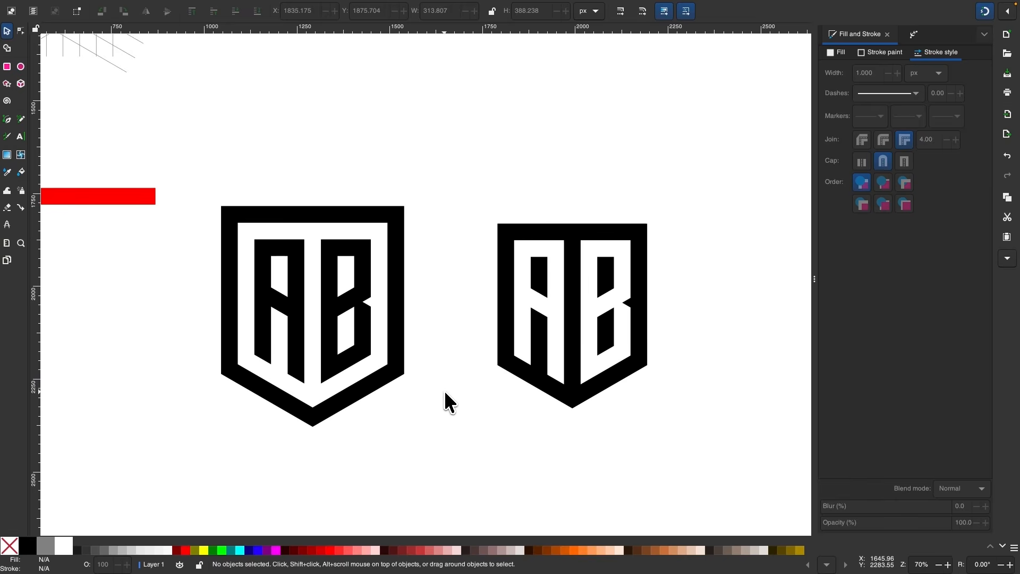
{"action": "scroll", "coordinate": [445, 393], "scroll_direction": "up", "scroll_amount": 5}
{"action": "scroll", "coordinate": [445, 393], "scroll_direction": "left", "scroll_amount": 5}
{"action": "scroll", "coordinate": [445, 392], "scroll_direction": "down", "scroll_amount": 5}
{"action": "scroll", "coordinate": [445, 392], "scroll_direction": "right", "scroll_amount": 3}
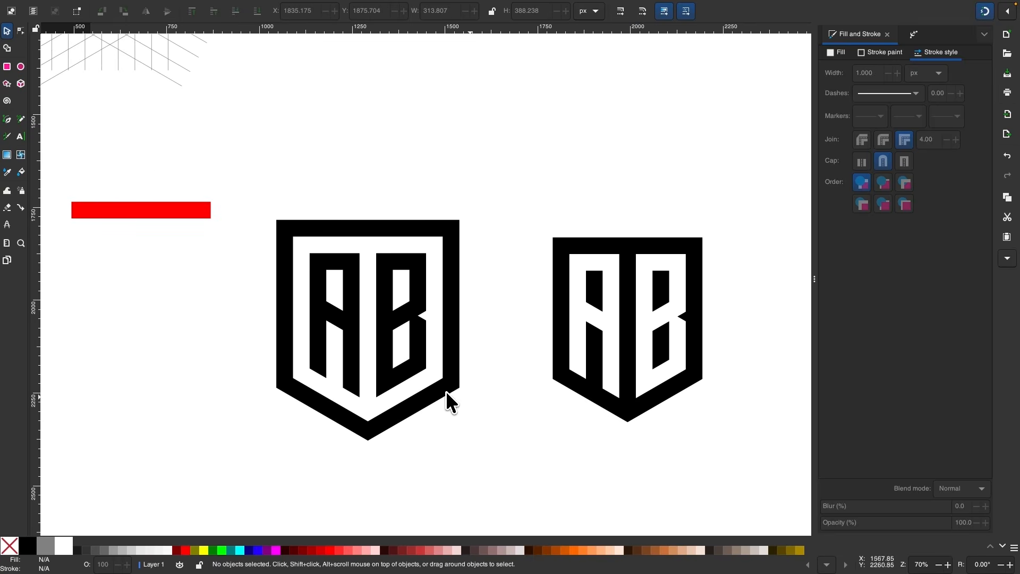
{"action": "scroll", "coordinate": [501, 408], "scroll_direction": "up", "scroll_amount": 1}
{"action": "scroll", "coordinate": [502, 408], "scroll_direction": "down", "scroll_amount": 1}
{"action": "scroll", "coordinate": [502, 408], "scroll_direction": "right", "scroll_amount": 1}
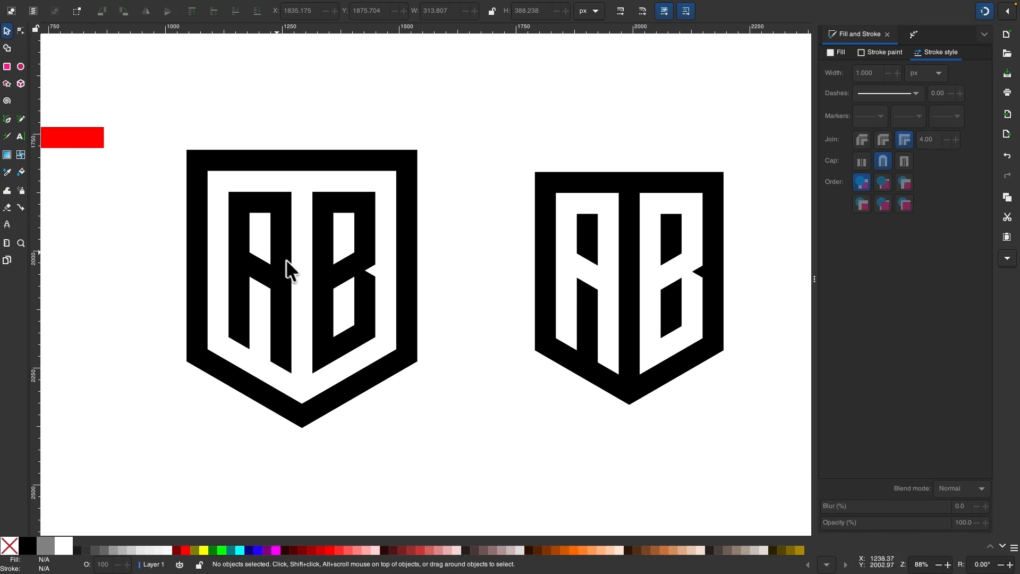
{"action": "scroll", "coordinate": [484, 365], "scroll_direction": "down", "scroll_amount": 1}
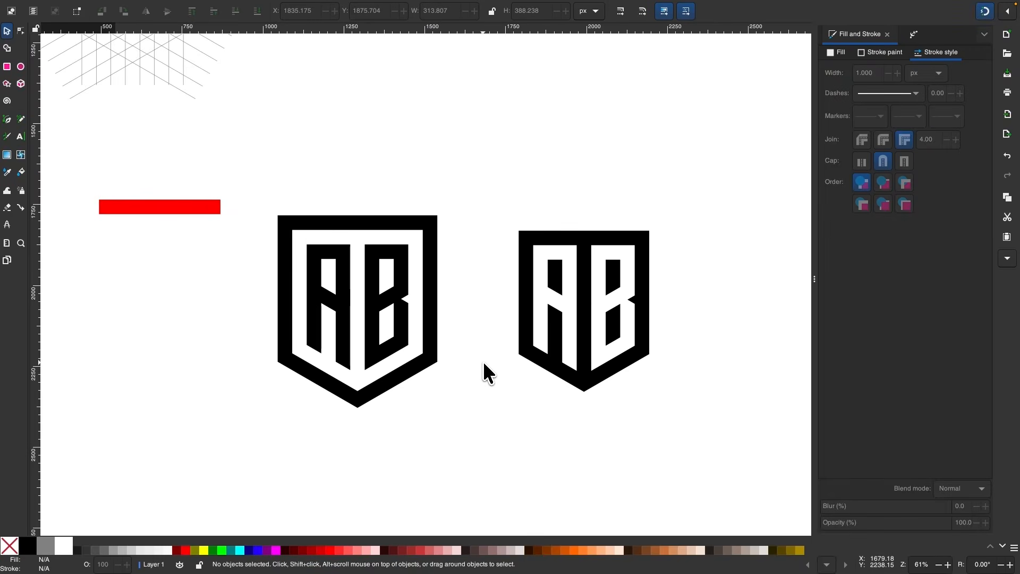
{"action": "scroll", "coordinate": [484, 366], "scroll_direction": "up", "scroll_amount": 2}
{"action": "scroll", "coordinate": [484, 366], "scroll_direction": "left", "scroll_amount": 2}
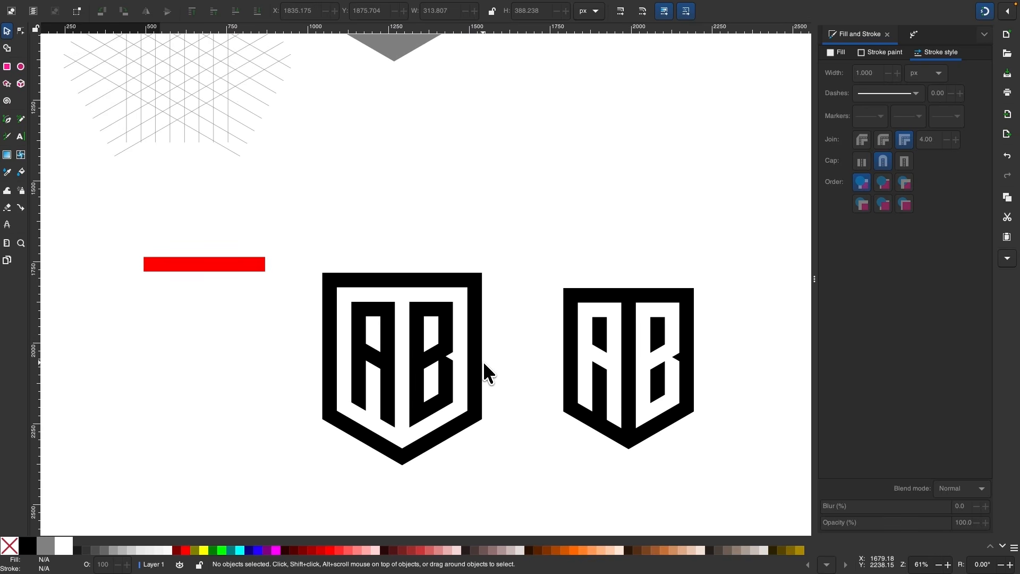
{"action": "scroll", "coordinate": [484, 365], "scroll_direction": "up", "scroll_amount": 1}
{"action": "scroll", "coordinate": [484, 366], "scroll_direction": "left", "scroll_amount": 1}
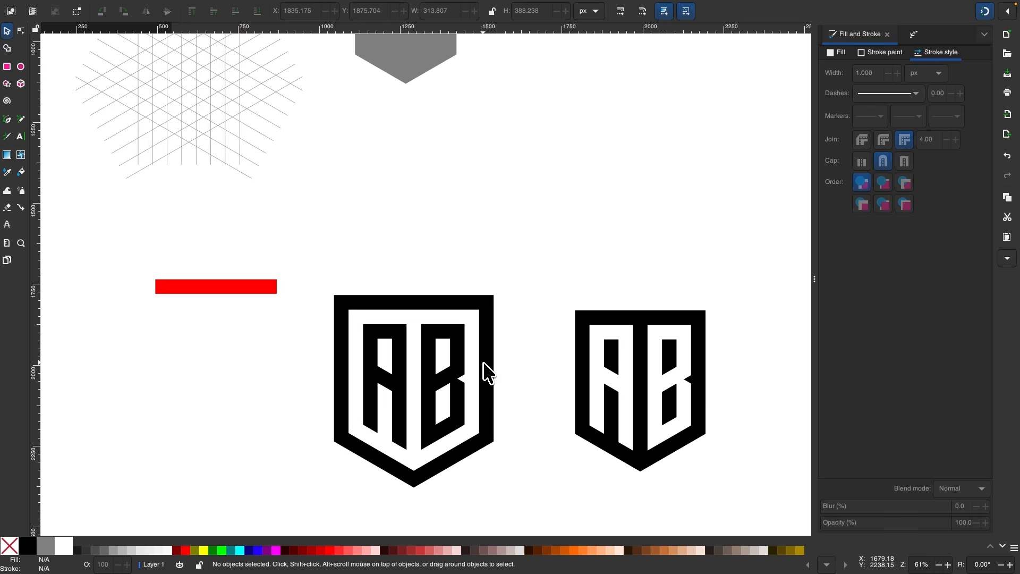
{"action": "scroll", "coordinate": [484, 365], "scroll_direction": "up", "scroll_amount": 3}
{"action": "scroll", "coordinate": [484, 365], "scroll_direction": "left", "scroll_amount": 2}
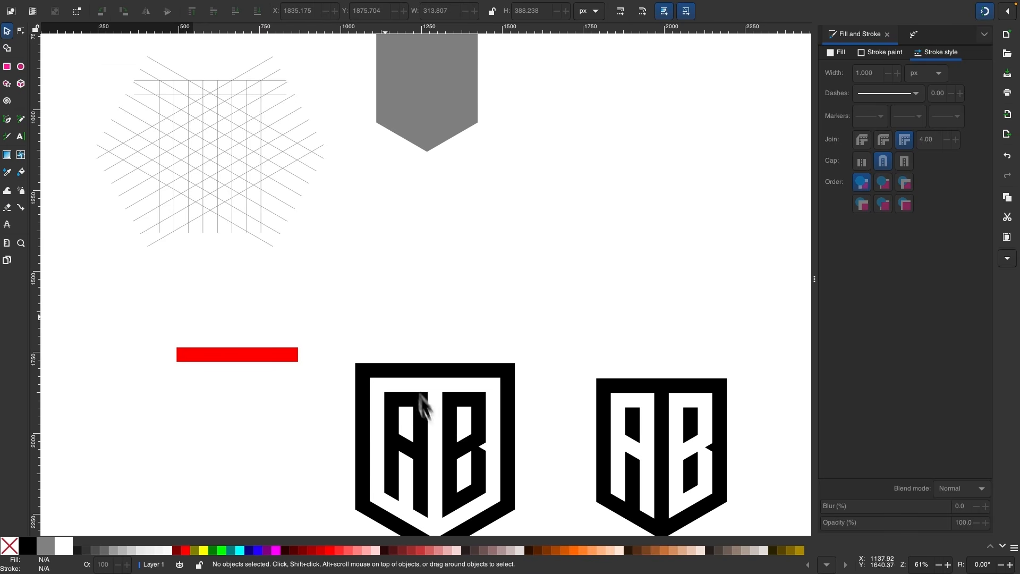
Move the line grid into the empty canvas area below the two finished shields
{"action": "scroll", "coordinate": [352, 306], "scroll_direction": "down", "scroll_amount": 1, "text": "ctrl"}
{"action": "scroll", "coordinate": [319, 265], "scroll_direction": "down", "scroll_amount": 1}
{"action": "scroll", "coordinate": [319, 265], "scroll_direction": "right", "scroll_amount": 1}
{"action": "left_click", "coordinate": [234, 154]}
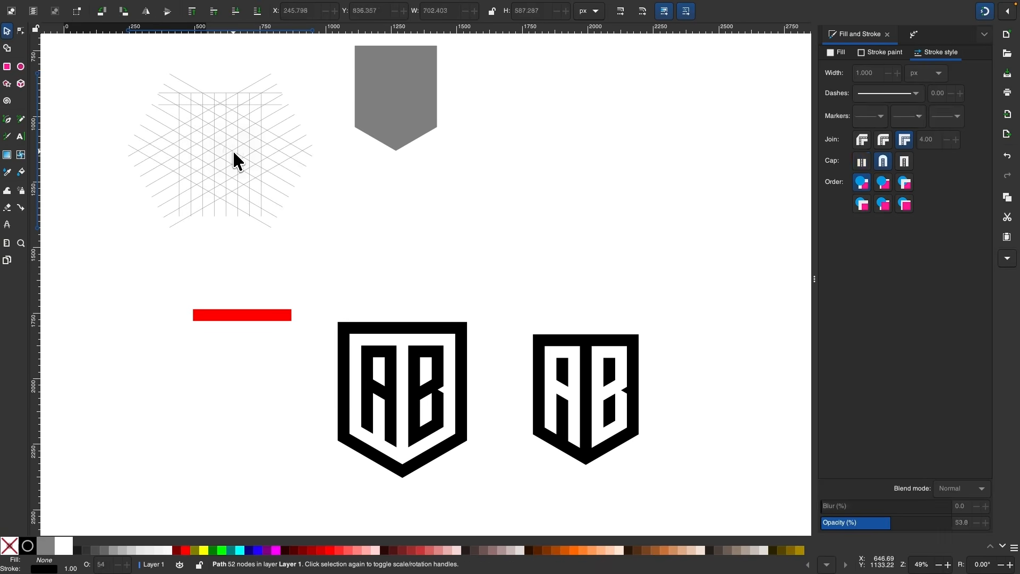
{"action": "scroll", "coordinate": [339, 190], "scroll_direction": "down", "scroll_amount": 1}
{"action": "scroll", "coordinate": [340, 189], "scroll_direction": "right", "scroll_amount": 1}
{"action": "left_click_drag", "start_coordinate": [237, 126], "coordinate": [490, 320]}
{"action": "scroll", "coordinate": [490, 321], "scroll_direction": "up", "scroll_amount": 1, "text": "ctrl"}
{"action": "scroll", "coordinate": [486, 326], "scroll_direction": "up", "scroll_amount": 6}
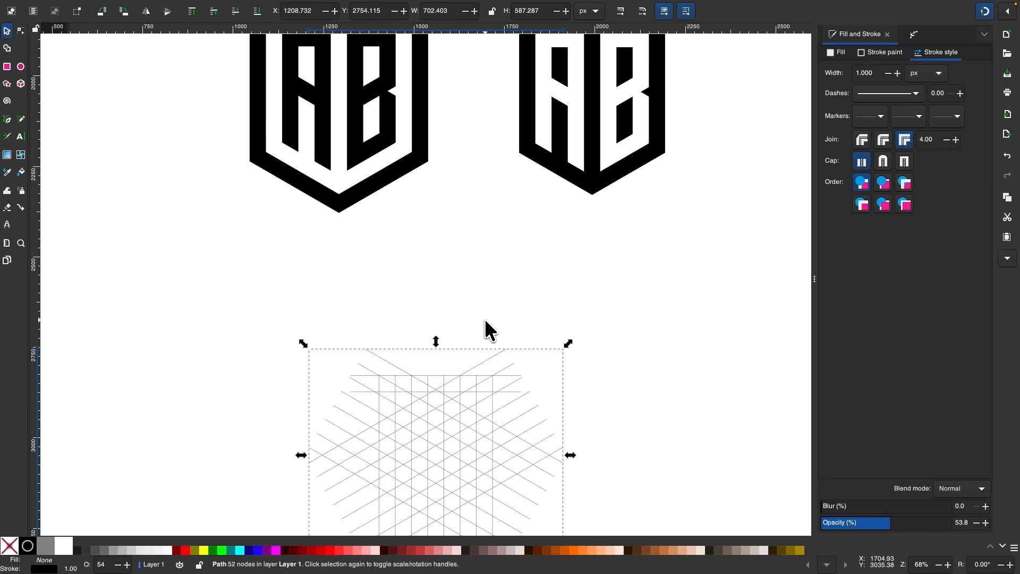
{"action": "scroll", "coordinate": [401, 256], "scroll_direction": "down", "scroll_amount": 6}
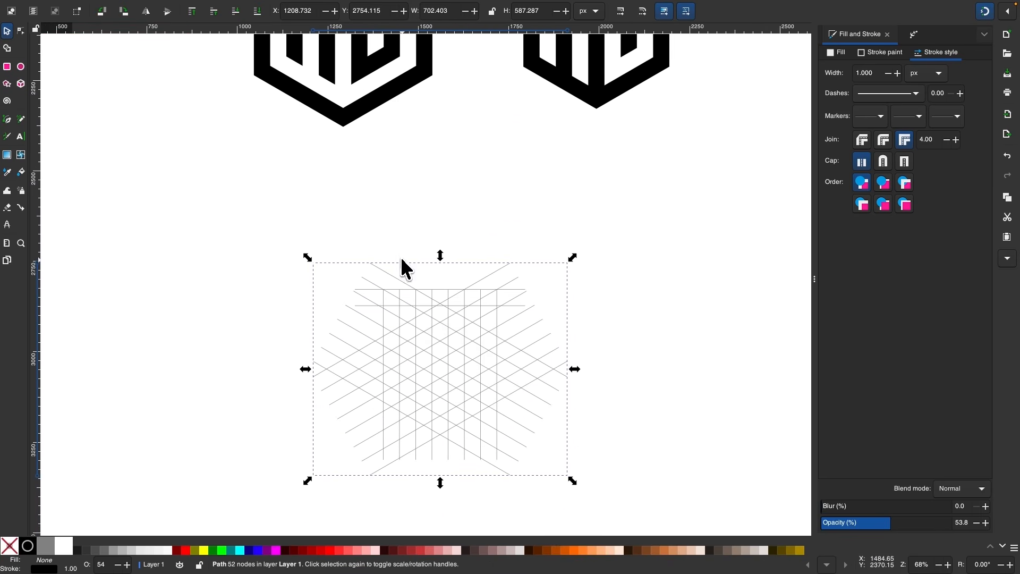
Use the Shape Builder on the line grid to unite fragments into a W shape across its lower half
{"action": "scroll", "coordinate": [462, 356], "scroll_direction": "up", "scroll_amount": 1, "text": "ctrl"}
{"action": "scroll", "coordinate": [463, 359], "scroll_direction": "up", "scroll_amount": 1, "text": "ctrl"}
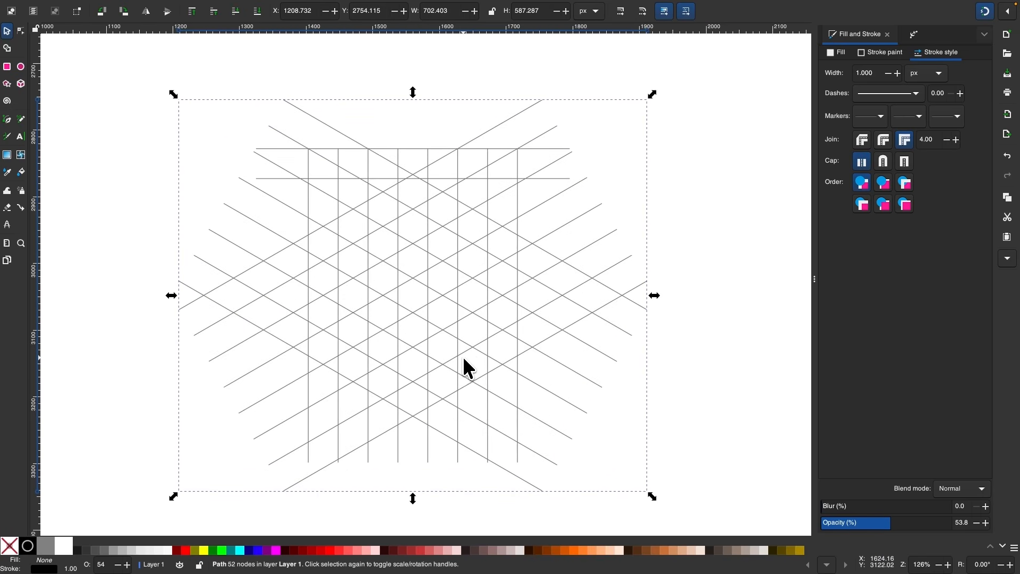
{"action": "left_click", "coordinate": [7, 49]}
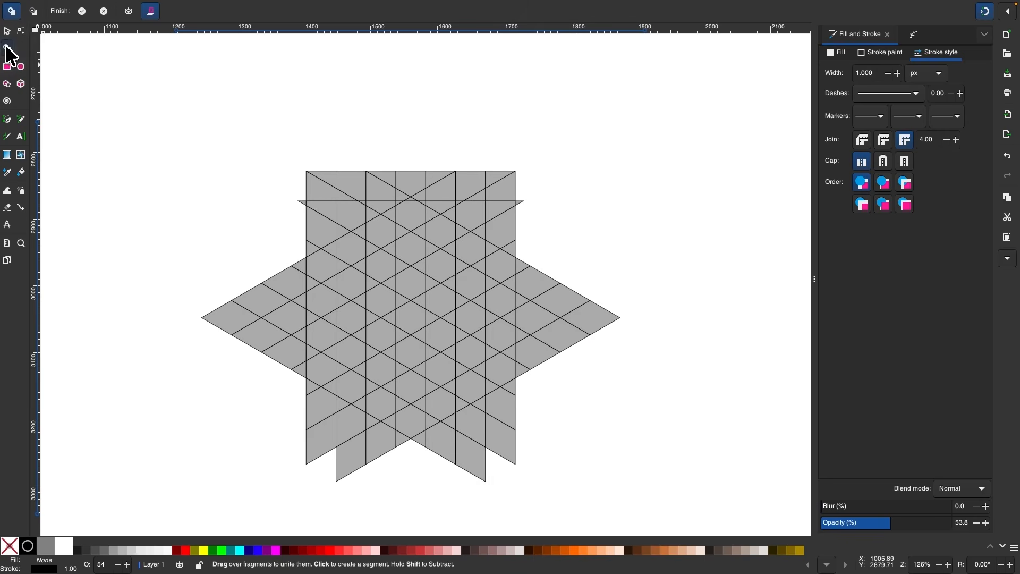
{"action": "scroll", "coordinate": [422, 406], "scroll_direction": "up", "scroll_amount": 1, "text": "ctrl"}
{"action": "scroll", "coordinate": [418, 402], "scroll_direction": "up", "scroll_amount": 1, "text": "ctrl"}
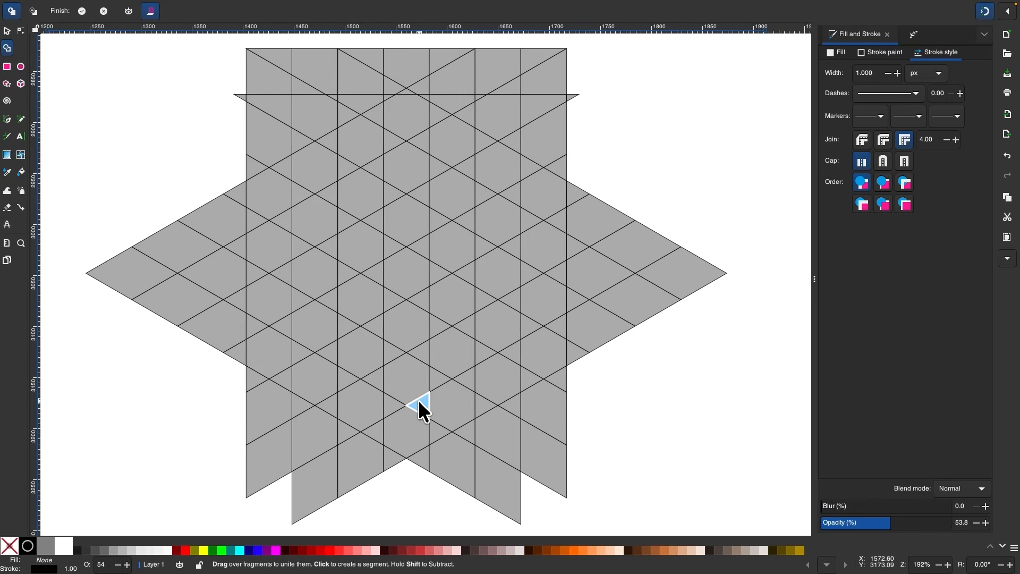
{"action": "scroll", "coordinate": [319, 265], "scroll_direction": "up", "scroll_amount": 1}
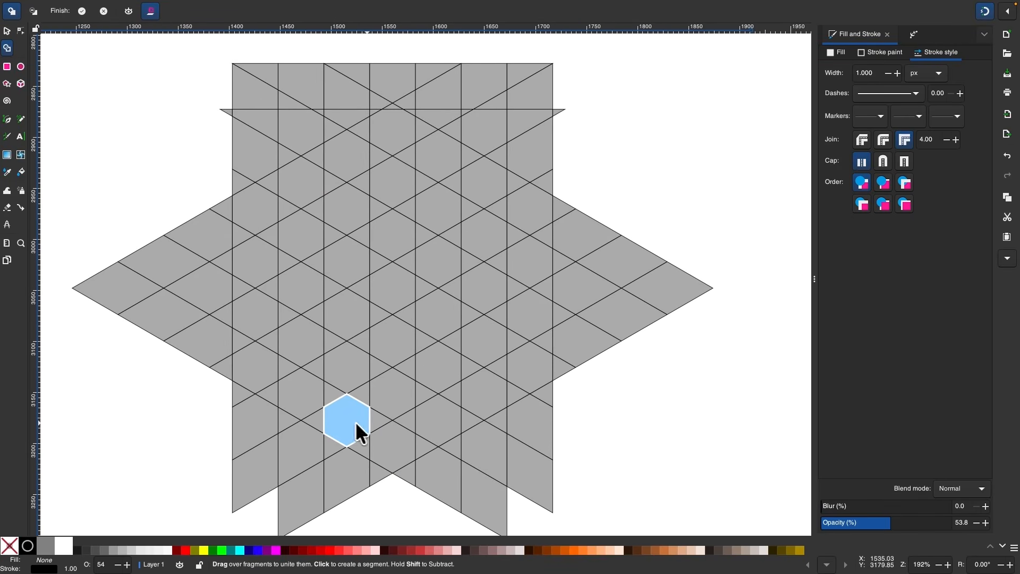
{"action": "scroll", "coordinate": [354, 422], "scroll_direction": "up", "scroll_amount": 1}
{"action": "mouse_move", "coordinate": [348, 427]}
{"action": "left_mouse_down"}
{"action": "mouse_move", "coordinate": [387, 399]}
{"action": "mouse_move", "coordinate": [365, 397]}
{"action": "mouse_move", "coordinate": [492, 416]}
{"action": "mouse_move", "coordinate": [523, 352]}
{"action": "mouse_move", "coordinate": [527, 289]}
{"action": "left_mouse_up"}
{"action": "scroll", "coordinate": [364, 422], "scroll_direction": "up", "scroll_amount": 1}
{"action": "scroll", "coordinate": [364, 422], "scroll_direction": "left", "scroll_amount": 2}
{"action": "mouse_move", "coordinate": [356, 435]}
{"action": "left_mouse_down"}
{"action": "mouse_move", "coordinate": [325, 328]}
{"action": "mouse_move", "coordinate": [307, 381]}
{"action": "left_mouse_up"}
{"action": "scroll", "coordinate": [307, 384], "scroll_direction": "down", "scroll_amount": 1}
{"action": "scroll", "coordinate": [471, 451], "scroll_direction": "left", "scroll_amount": 2}
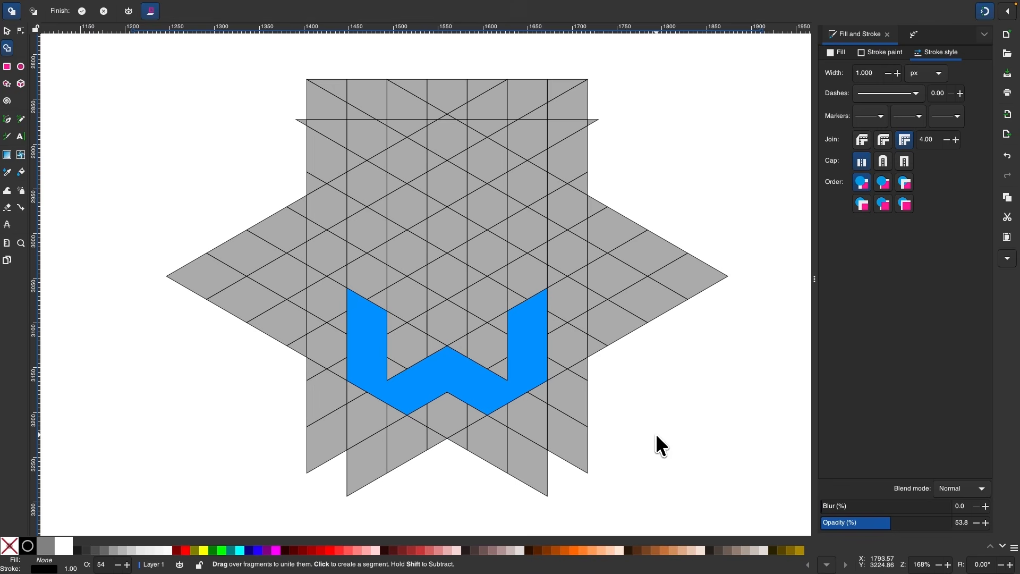
Unite the grid fragments above the W into a large M shape reaching the grid's upper corners
{"action": "scroll", "coordinate": [572, 334], "scroll_direction": "up", "scroll_amount": 1}
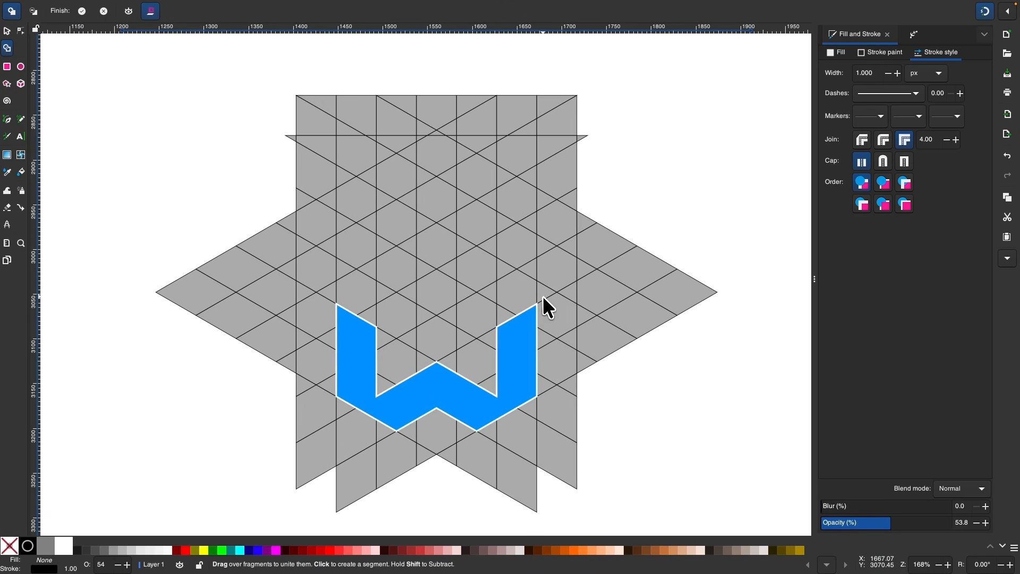
{"action": "scroll", "coordinate": [543, 296], "scroll_direction": "up", "scroll_amount": 1}
{"action": "mouse_move", "coordinate": [303, 121]}
{"action": "left_mouse_down"}
{"action": "mouse_move", "coordinate": [299, 216]}
{"action": "mouse_move", "coordinate": [292, 207]}
{"action": "mouse_move", "coordinate": [312, 266]}
{"action": "mouse_move", "coordinate": [311, 98]}
{"action": "mouse_move", "coordinate": [369, 165]}
{"action": "mouse_move", "coordinate": [432, 197]}
{"action": "mouse_move", "coordinate": [400, 195]}
{"action": "mouse_move", "coordinate": [352, 167]}
{"action": "left_mouse_up"}
{"action": "scroll", "coordinate": [351, 167], "scroll_direction": "right", "scroll_amount": 2}
{"action": "scroll", "coordinate": [352, 167], "scroll_direction": "up", "scroll_amount": 1}
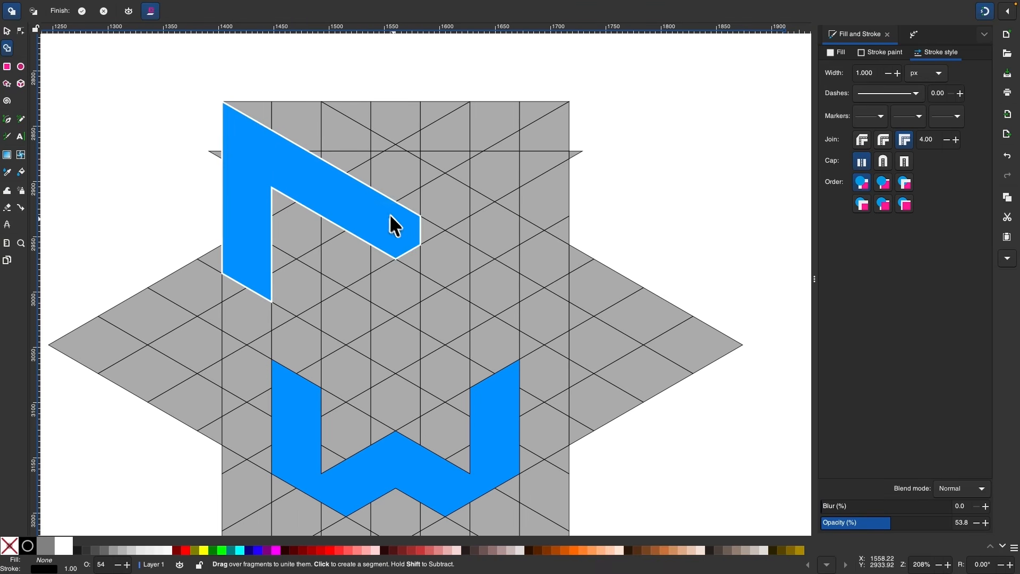
{"action": "mouse_move", "coordinate": [401, 228]}
{"action": "left_mouse_down"}
{"action": "mouse_move", "coordinate": [524, 135]}
{"action": "mouse_move", "coordinate": [481, 185]}
{"action": "mouse_move", "coordinate": [411, 229]}
{"action": "mouse_move", "coordinate": [557, 146]}
{"action": "mouse_move", "coordinate": [559, 209]}
{"action": "mouse_move", "coordinate": [541, 264]}
{"action": "mouse_move", "coordinate": [569, 220]}
{"action": "left_mouse_up"}
{"action": "scroll", "coordinate": [536, 165], "scroll_direction": "down", "scroll_amount": 1}
{"action": "scroll", "coordinate": [479, 266], "scroll_direction": "down", "scroll_amount": 1}
{"action": "scroll", "coordinate": [391, 302], "scroll_direction": "up", "scroll_amount": 1}
{"action": "mouse_move", "coordinate": [266, 228]}
{"action": "left_mouse_down"}
{"action": "mouse_move", "coordinate": [254, 245]}
{"action": "mouse_move", "coordinate": [284, 303]}
{"action": "left_mouse_up"}
{"action": "mouse_move", "coordinate": [595, 241]}
{"action": "left_mouse_down"}
{"action": "mouse_move", "coordinate": [617, 261]}
{"action": "mouse_move", "coordinate": [624, 224]}
{"action": "left_mouse_up"}
{"action": "scroll", "coordinate": [624, 219], "scroll_direction": "down", "scroll_amount": 1}
{"action": "scroll", "coordinate": [624, 220], "scroll_direction": "right", "scroll_amount": 1}
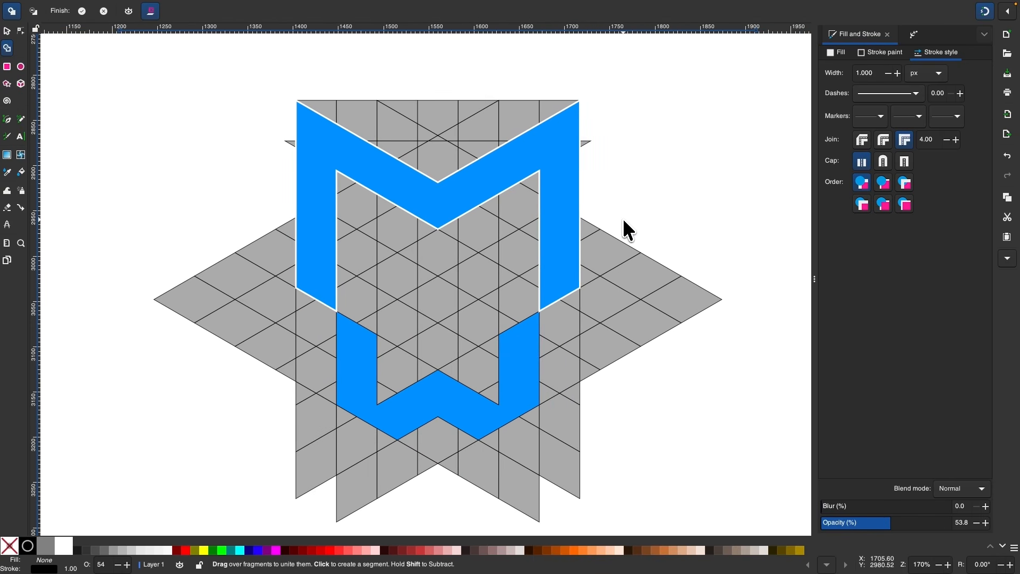
Finish the shape building and fill the resulting M and W shapes with black
{"action": "left_click", "coordinate": [8, 30]}
{"action": "left_click", "coordinate": [27, 546]}
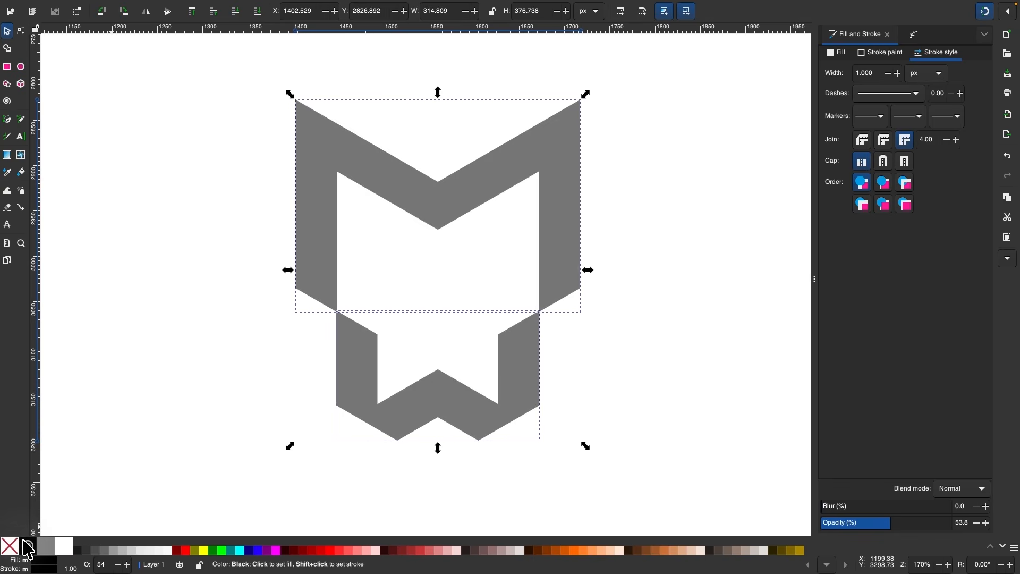
{"action": "left_click", "coordinate": [59, 523]}
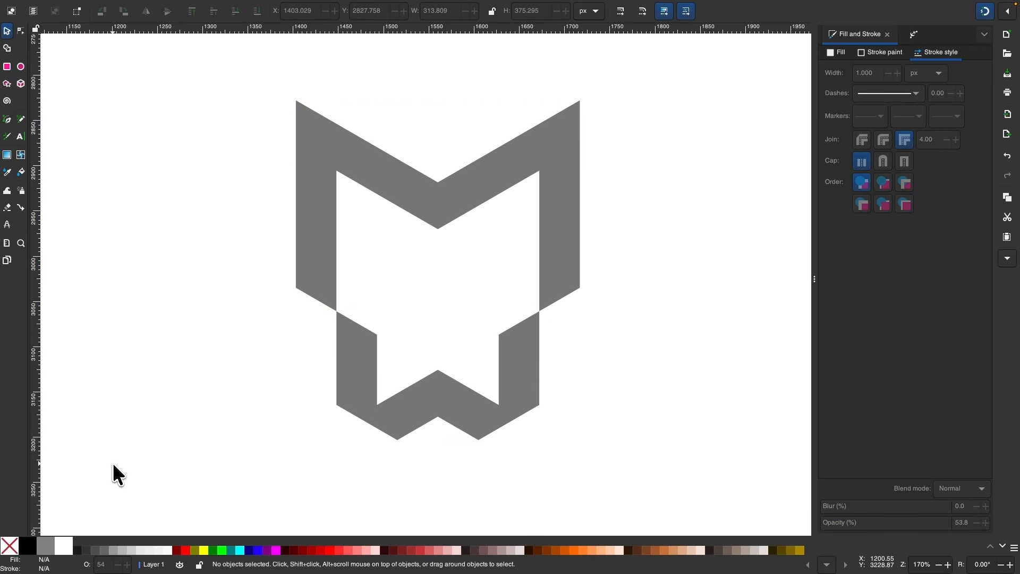
Convert the outlined AB monogram's shield from an offset path effect to a plain path
{"action": "scroll", "coordinate": [113, 463], "scroll_direction": "up", "scroll_amount": 15}
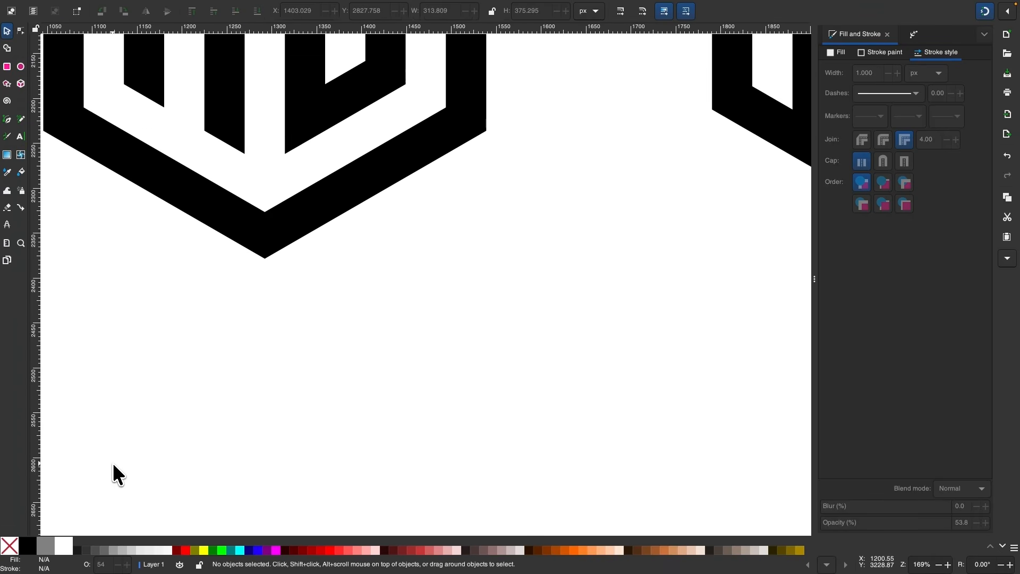
{"action": "scroll", "coordinate": [273, 384], "scroll_direction": "down", "scroll_amount": 5}
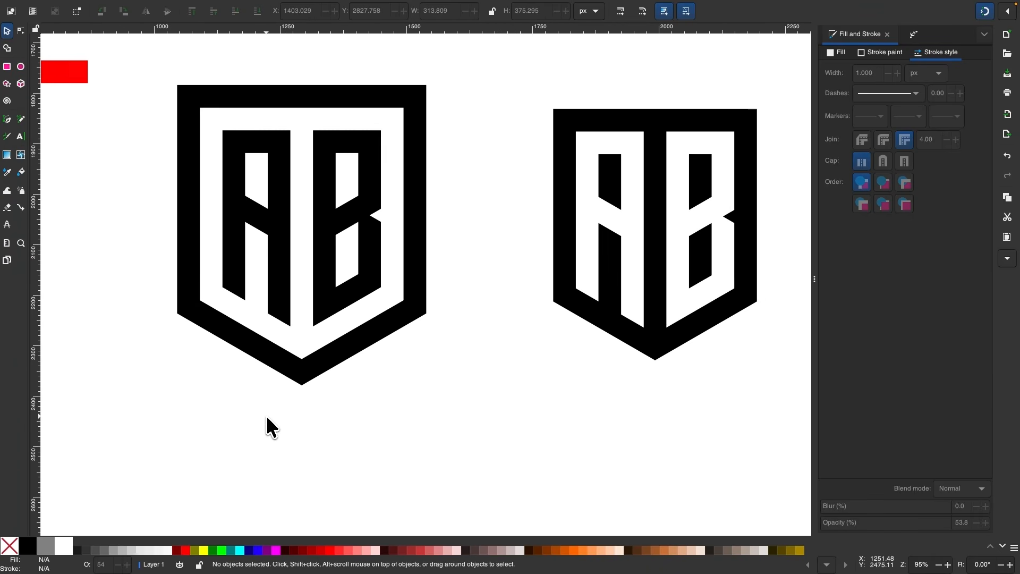
{"action": "left_click", "coordinate": [406, 262]}
{"action": "scroll", "coordinate": [406, 262], "scroll_direction": "up", "scroll_amount": 2}
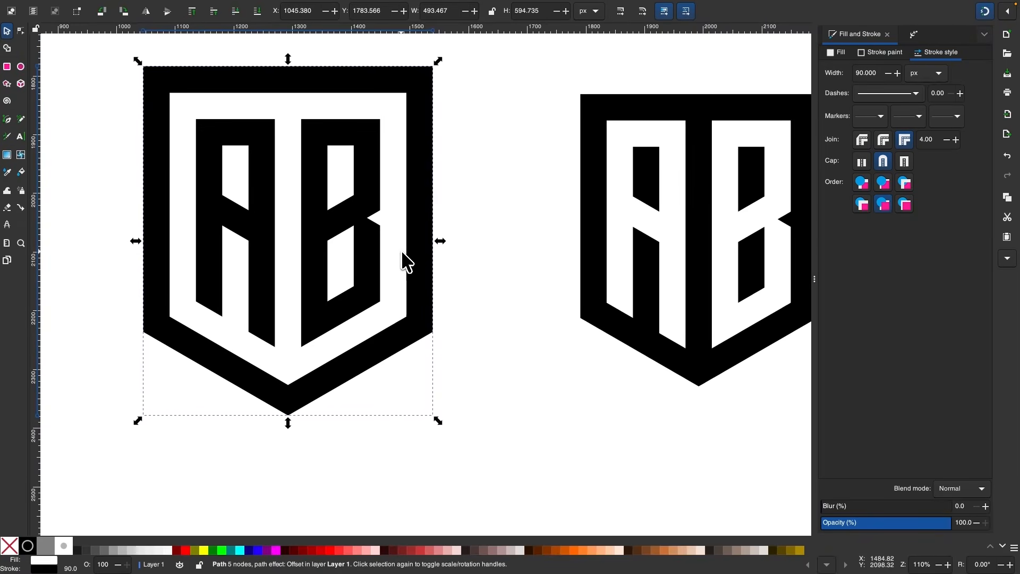
{"action": "scroll", "coordinate": [404, 244], "scroll_direction": "down", "scroll_amount": 1}
{"action": "scroll", "coordinate": [404, 244], "scroll_direction": "right", "scroll_amount": 1}
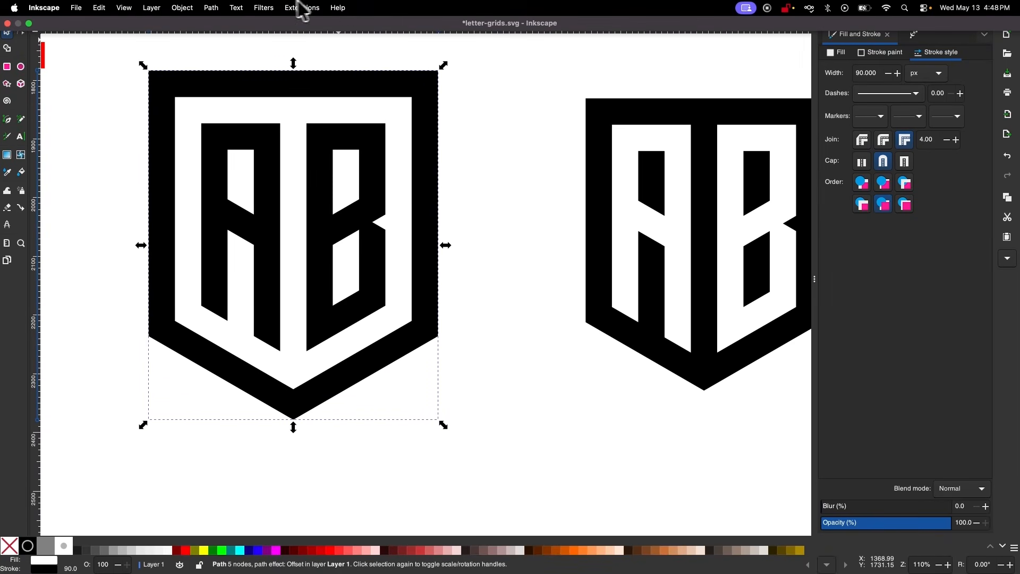
{"action": "left_click", "coordinate": [218, 8]}
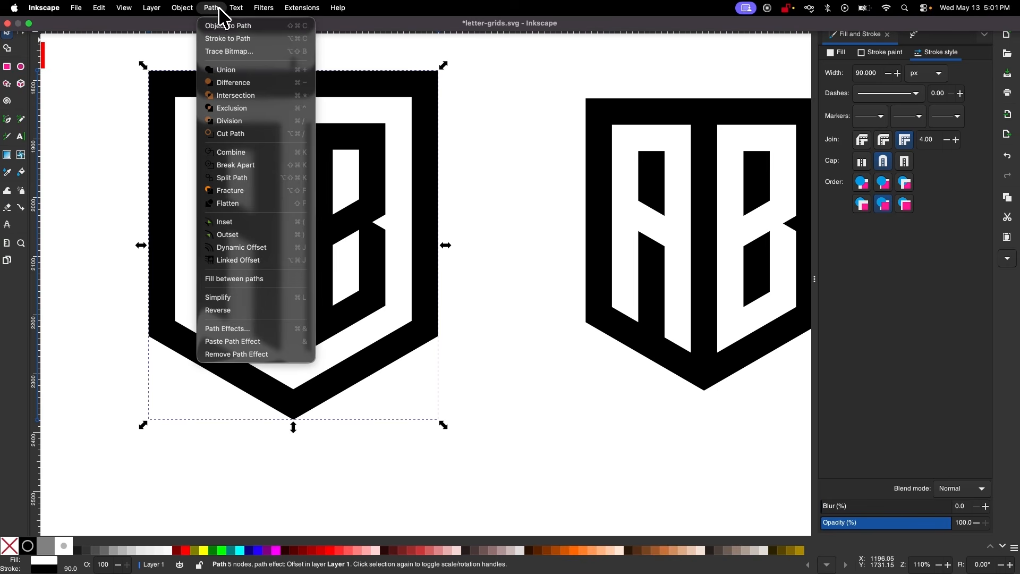
{"action": "left_click", "coordinate": [223, 24]}
{"action": "scroll", "coordinate": [365, 235], "scroll_direction": "left", "scroll_amount": 2}
{"action": "scroll", "coordinate": [365, 236], "scroll_direction": "down", "scroll_amount": 1}
{"action": "scroll", "coordinate": [366, 235], "scroll_direction": "right", "scroll_amount": 1}
{"action": "scroll", "coordinate": [366, 235], "scroll_direction": "up", "scroll_amount": 1}
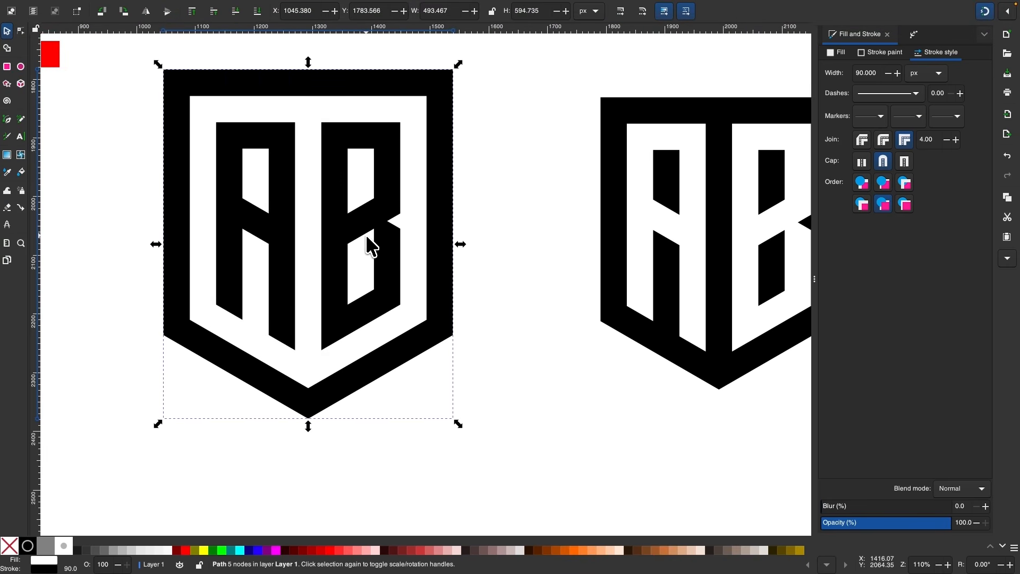
Convert the outlined shield's stroke to a path and ungroup the resulting objects
{"action": "left_click", "coordinate": [213, 8]}
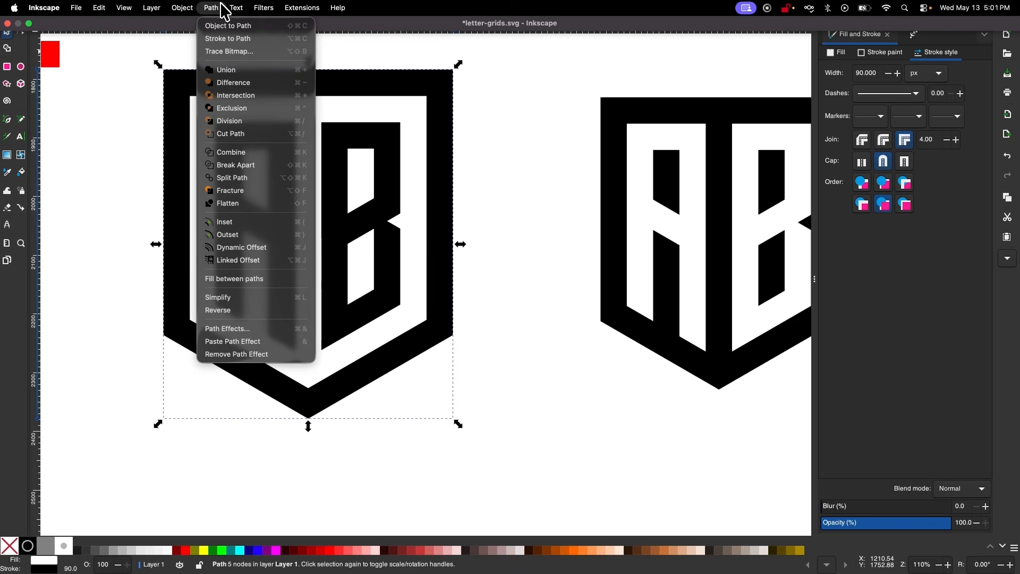
{"action": "left_click", "coordinate": [218, 35]}
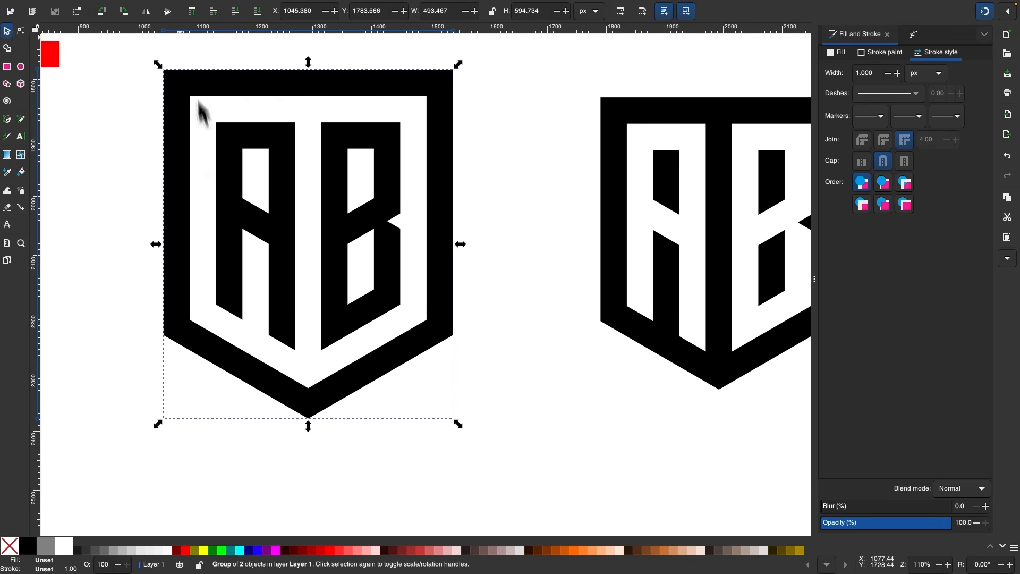
{"action": "left_click", "coordinate": [182, 8]}
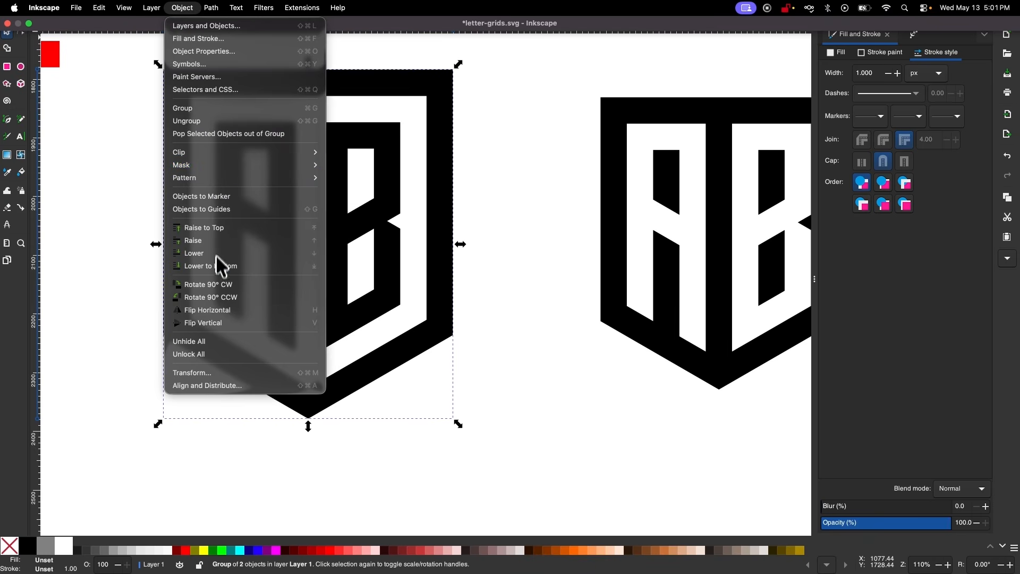
{"action": "left_click", "coordinate": [238, 126]}
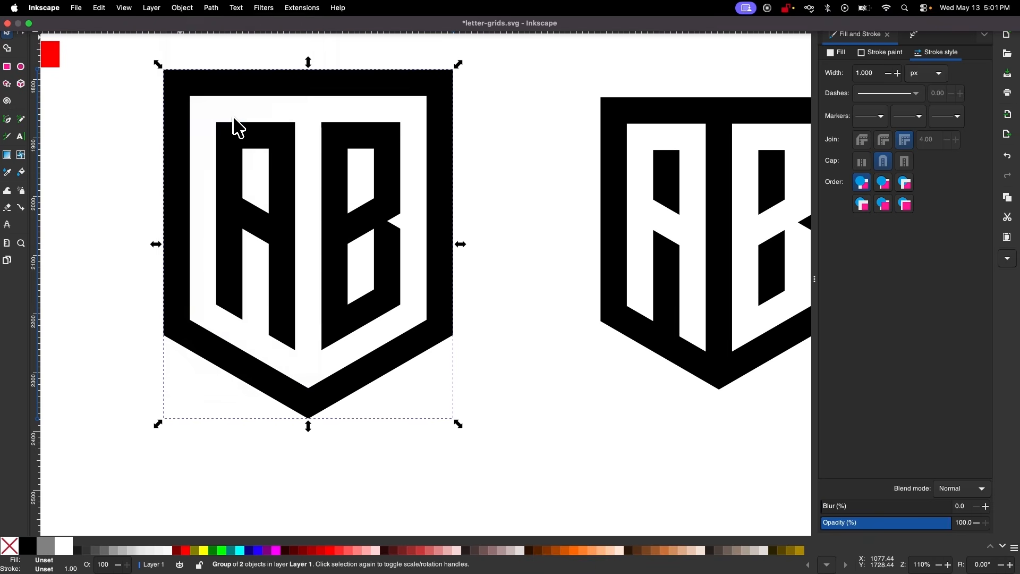
Subtract the inner white shield from the outer black one with Difference
{"action": "left_click", "coordinate": [211, 8]}
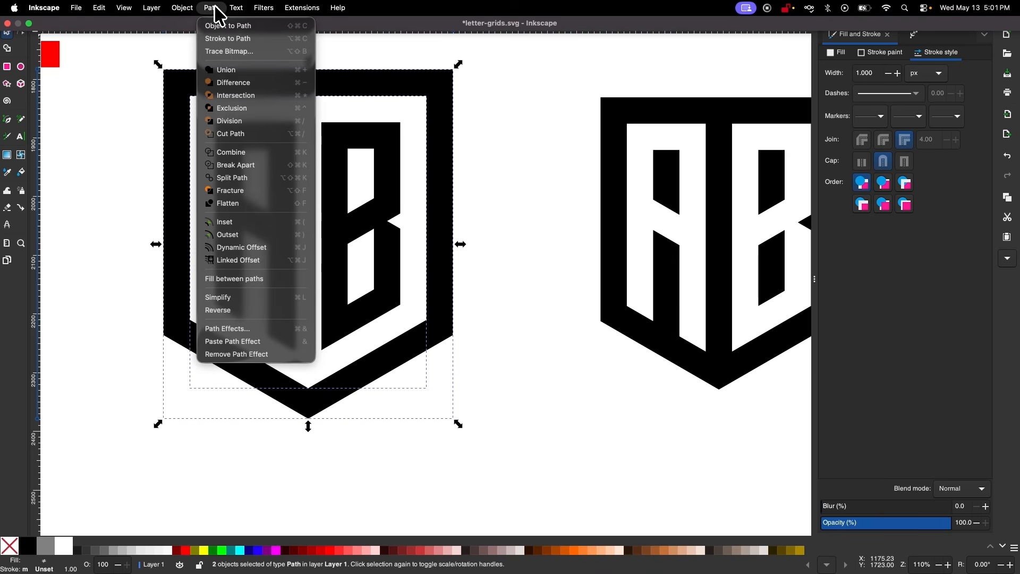
{"action": "left_click", "coordinate": [237, 83]}
{"action": "scroll", "coordinate": [361, 196], "scroll_direction": "down", "scroll_amount": 1}
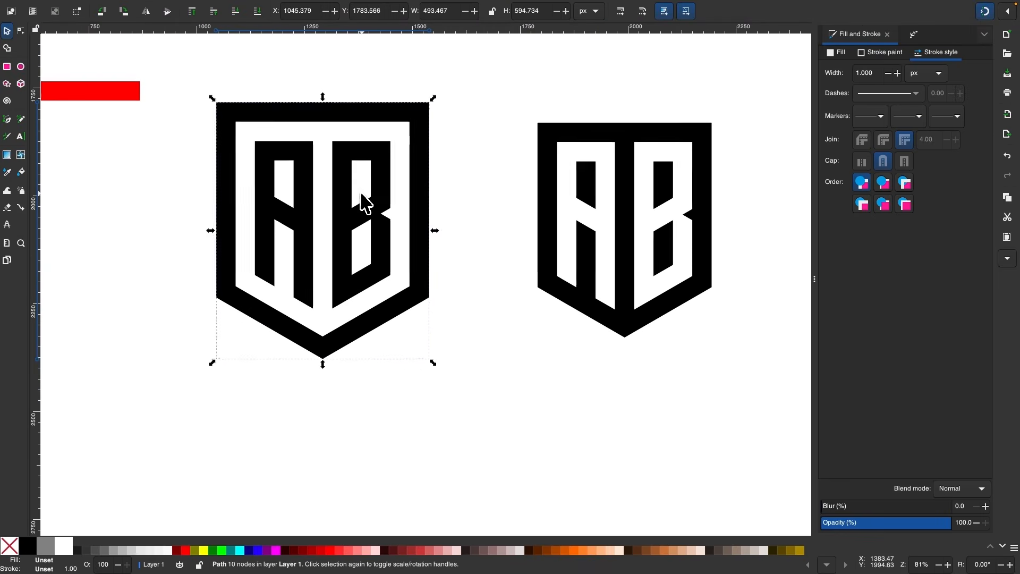
Try a red fill on the outlined shield and its A and B letters, and return them to black
{"action": "left_click_drag", "start_coordinate": [465, 371], "coordinate": [183, 81]}
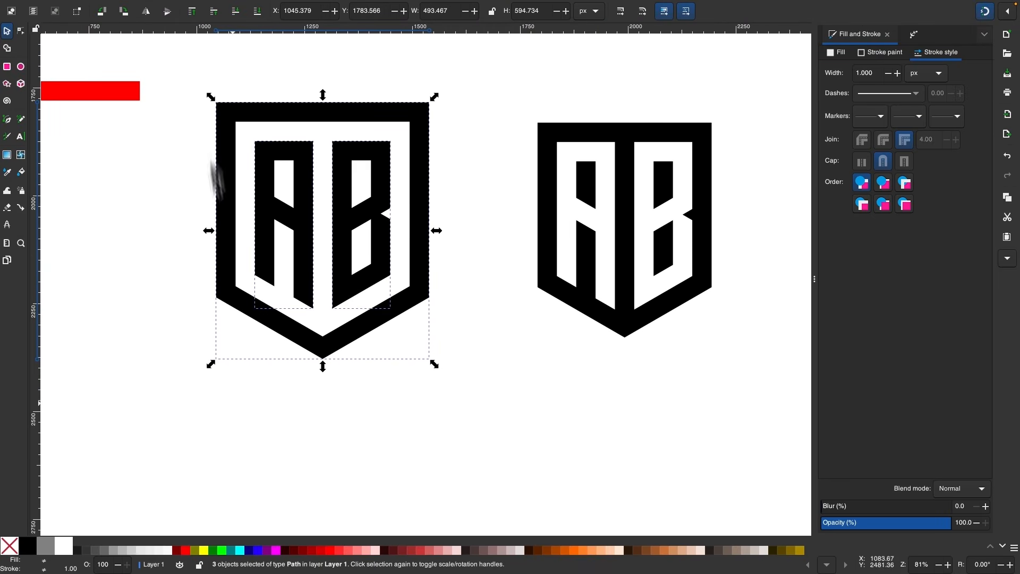
{"action": "left_click", "coordinate": [186, 550]}
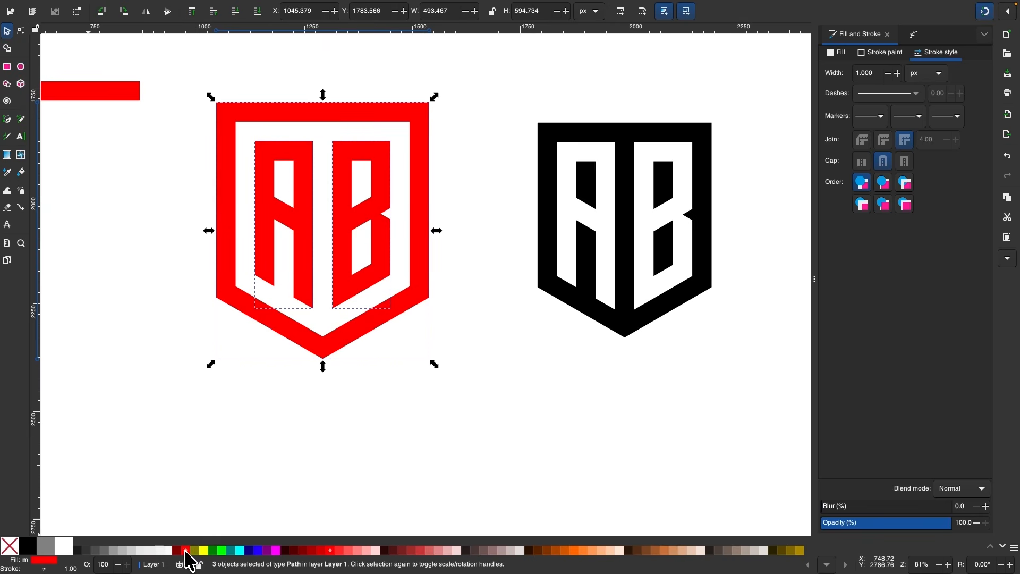
{"action": "left_click", "coordinate": [29, 547]}
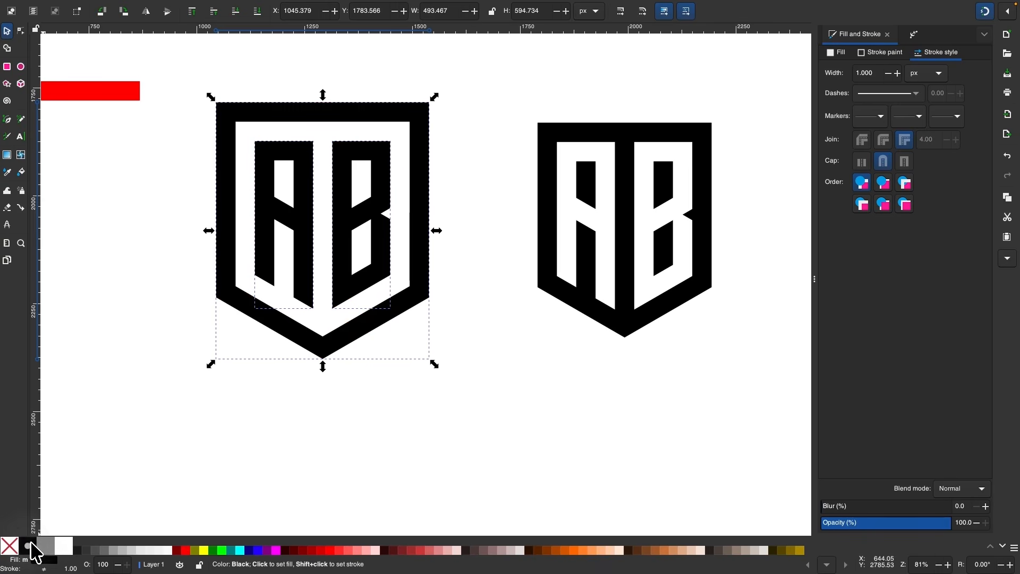
{"action": "left_click", "coordinate": [366, 398]}
{"action": "scroll", "coordinate": [365, 393], "scroll_direction": "up", "scroll_amount": 3}
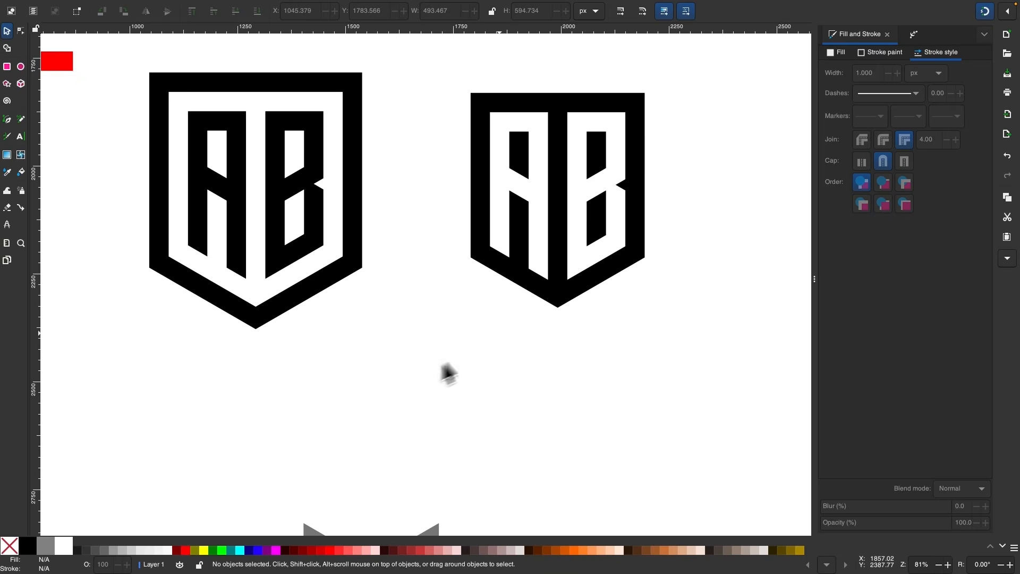
Convert the inverted monogram's black shield from an offset path effect to a plain path
{"action": "left_click", "coordinate": [575, 198]}
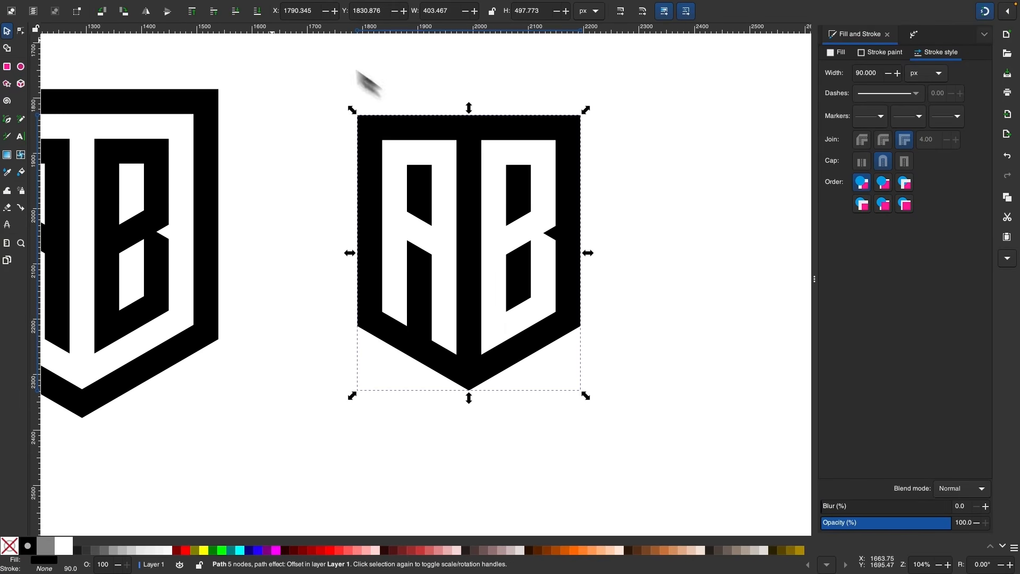
{"action": "mouse_move", "coordinate": [272, 12]}
{"action": "left_click", "coordinate": [219, 9]}
{"action": "left_click", "coordinate": [220, 23]}
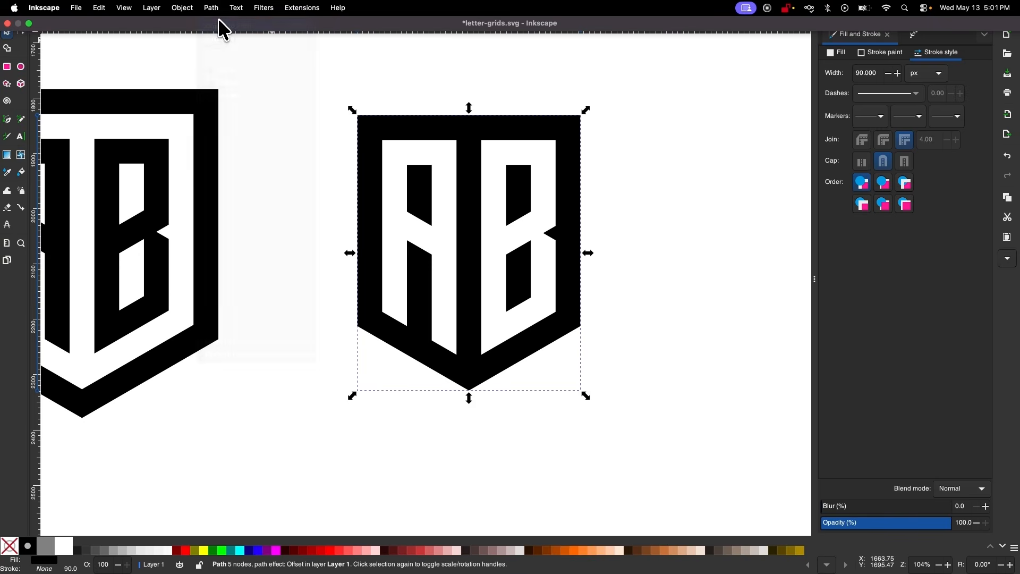
Unite the white A and B letters of the inverted monogram into one path
{"action": "mouse_move", "coordinate": [658, 474]}
{"action": "left_mouse_down"}
{"action": "mouse_move", "coordinate": [483, 295]}
{"action": "mouse_move", "coordinate": [342, 130]}
{"action": "left_mouse_up"}
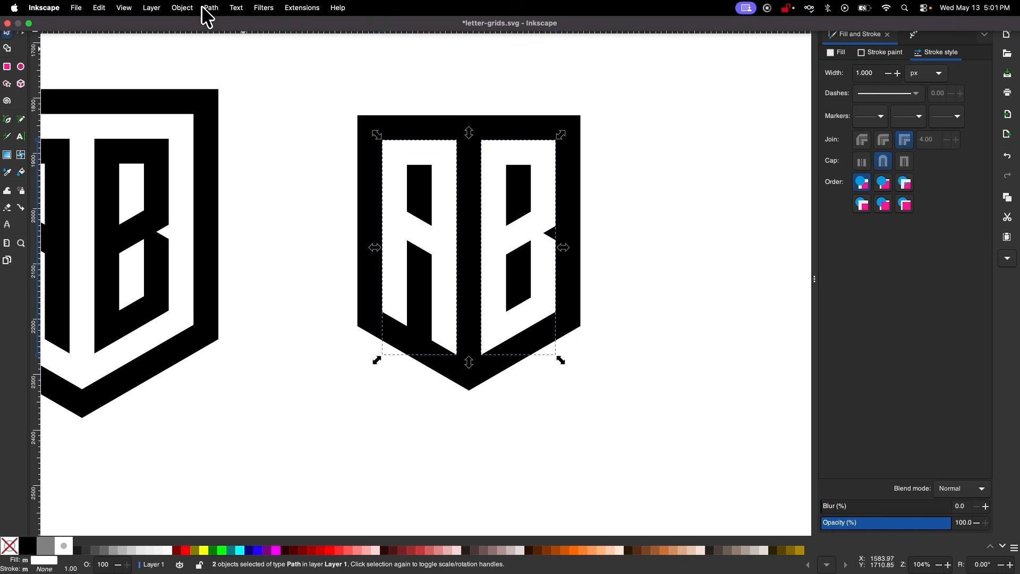
{"action": "left_click", "coordinate": [211, 9]}
{"action": "left_click", "coordinate": [226, 69]}
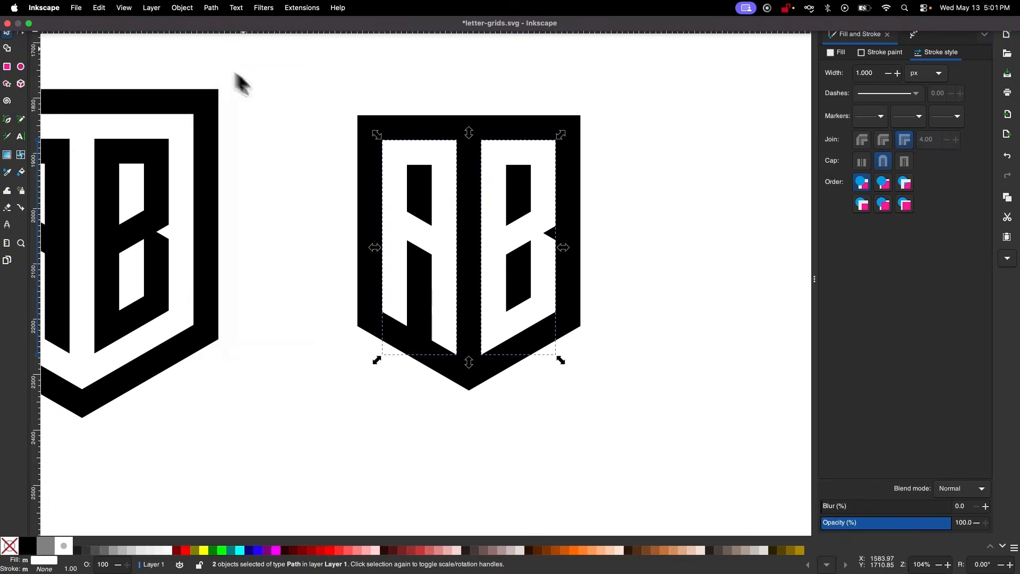
Cut the united AB letters out of the inverted monogram's black shield with Difference
{"action": "left_click_drag", "start_coordinate": [646, 432], "coordinate": [292, 78]}
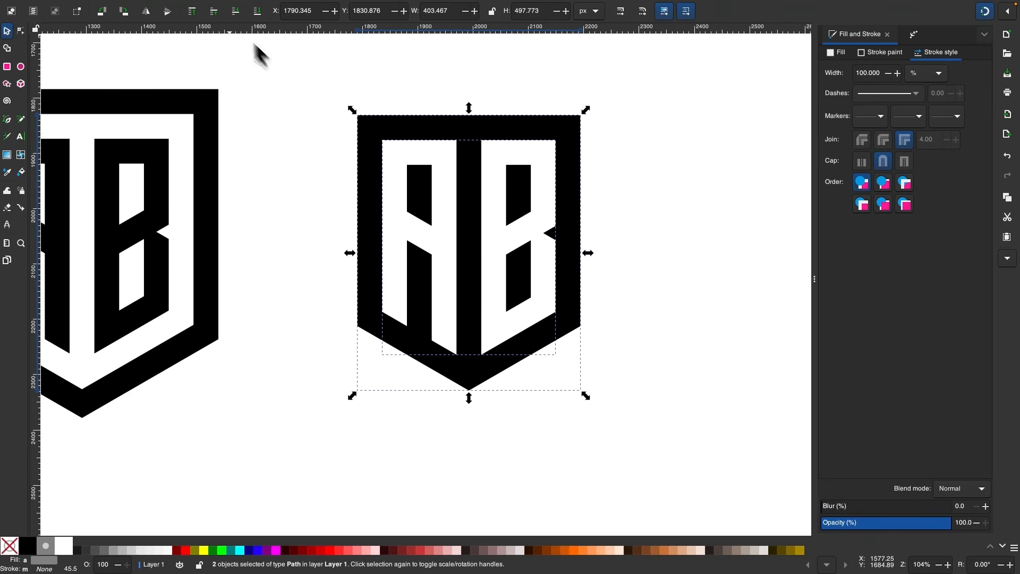
{"action": "left_click", "coordinate": [212, 9]}
{"action": "left_click", "coordinate": [227, 85]}
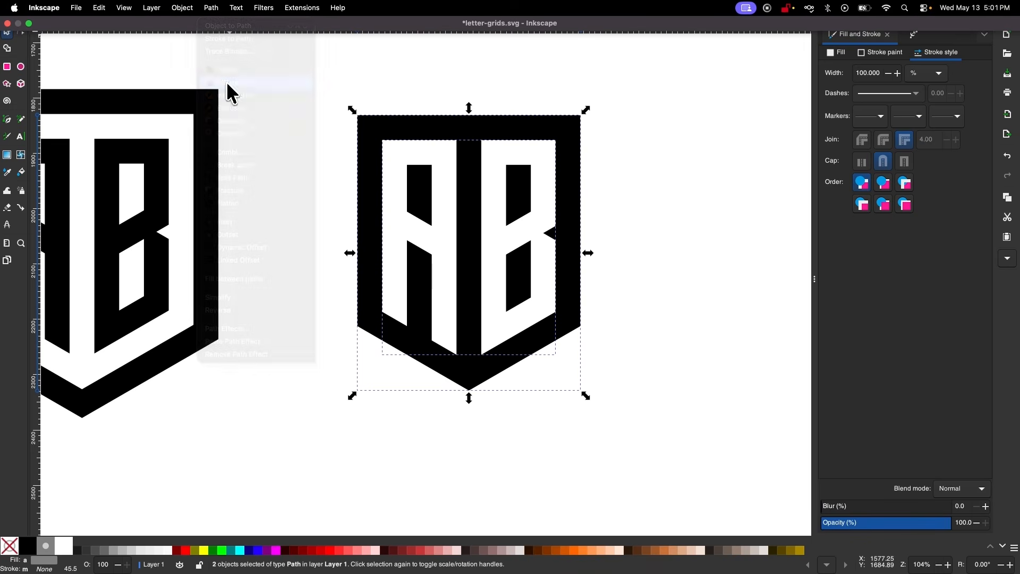
Try red and blue fills on the cut-out AB shield, and return it to black
{"action": "left_click", "coordinate": [185, 549]}
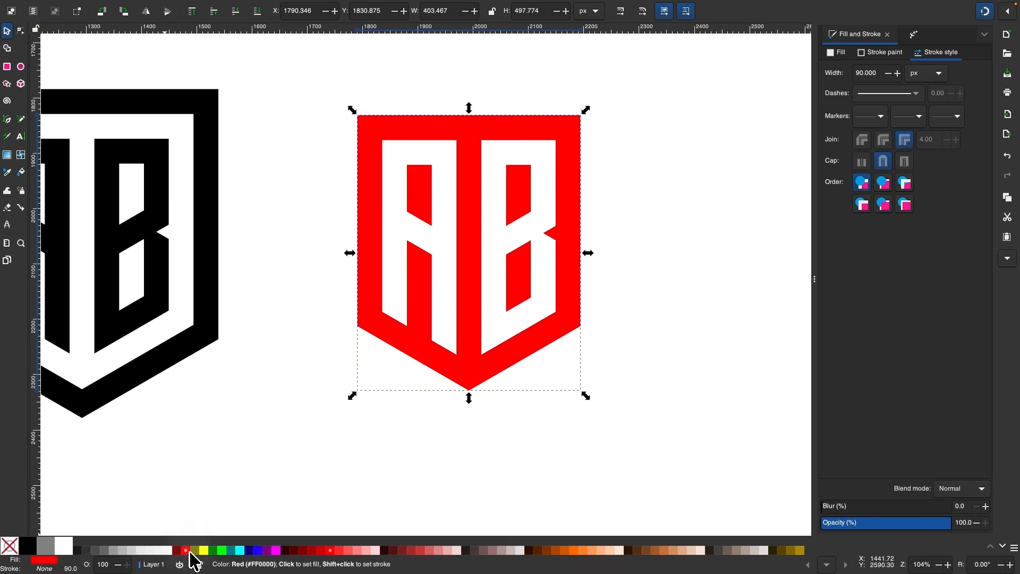
{"action": "left_click", "coordinate": [258, 550]}
{"action": "left_click", "coordinate": [28, 546]}
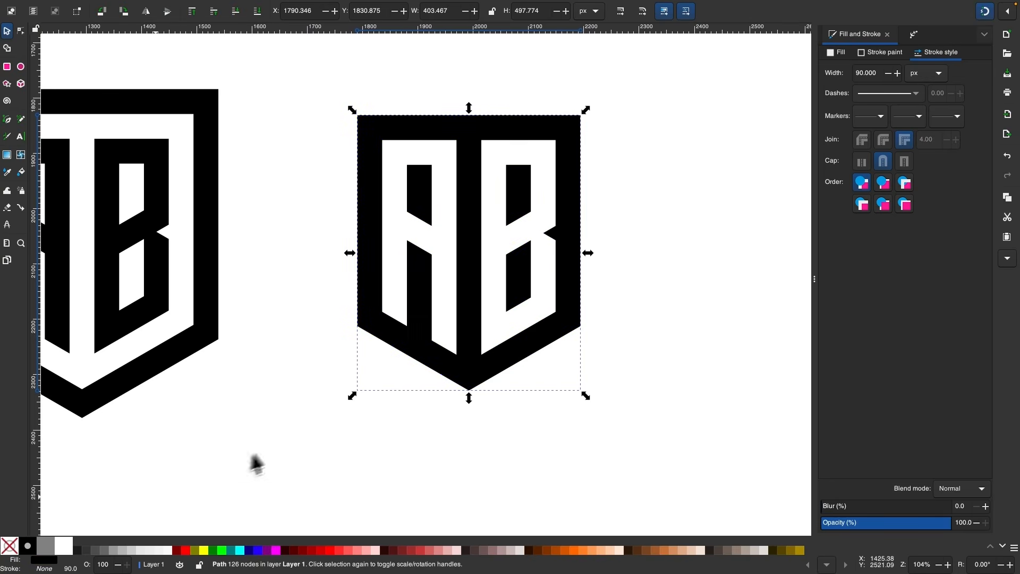
{"action": "left_click", "coordinate": [273, 442]}
{"action": "scroll", "coordinate": [273, 442], "scroll_direction": "down", "scroll_amount": 1, "text": "ctrl"}
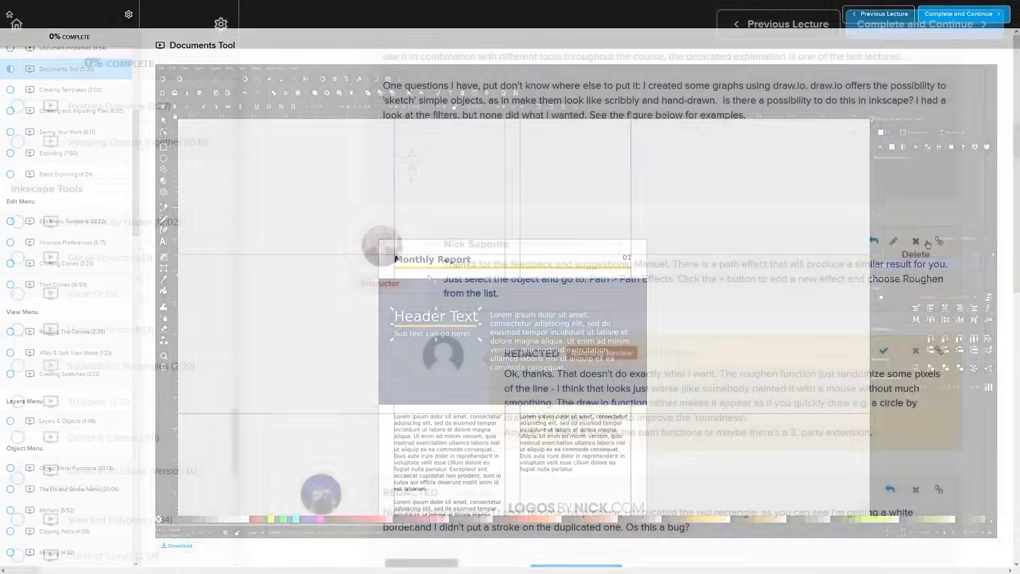
{"action": "scroll", "coordinate": [927, 247], "scroll_direction": "down", "scroll_amount": 15}
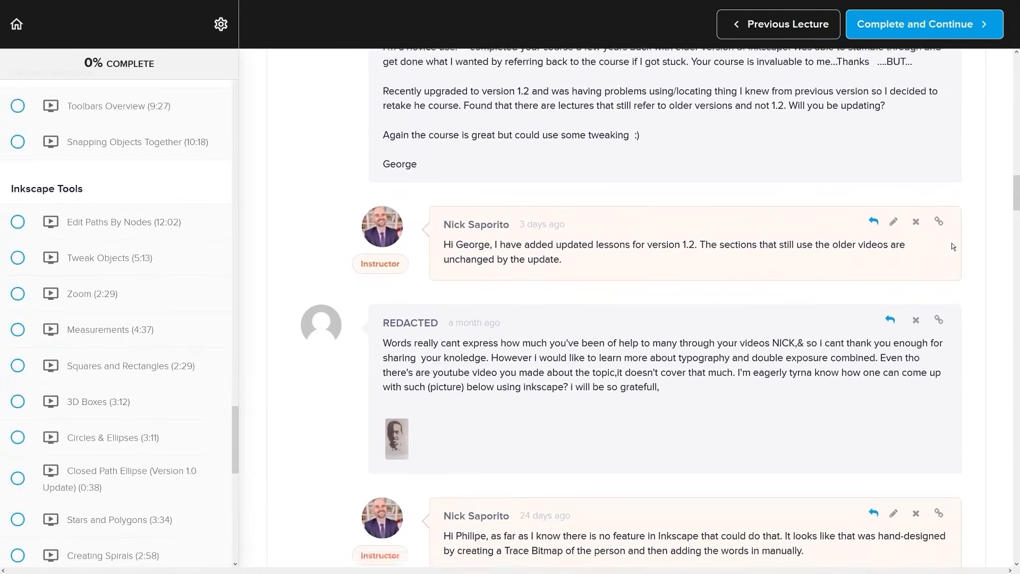
{"action": "scroll", "coordinate": [951, 246], "scroll_direction": "down", "scroll_amount": 2}
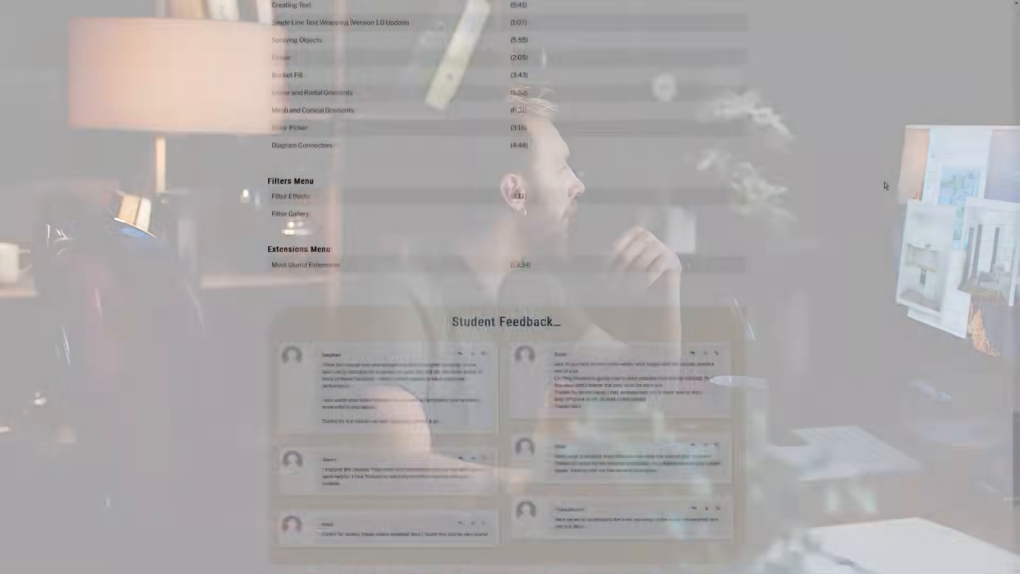
{"action": "scroll", "coordinate": [886, 188], "scroll_direction": "down", "scroll_amount": 3}
{"action": "scroll", "coordinate": [886, 189], "scroll_direction": "down", "scroll_amount": 4}
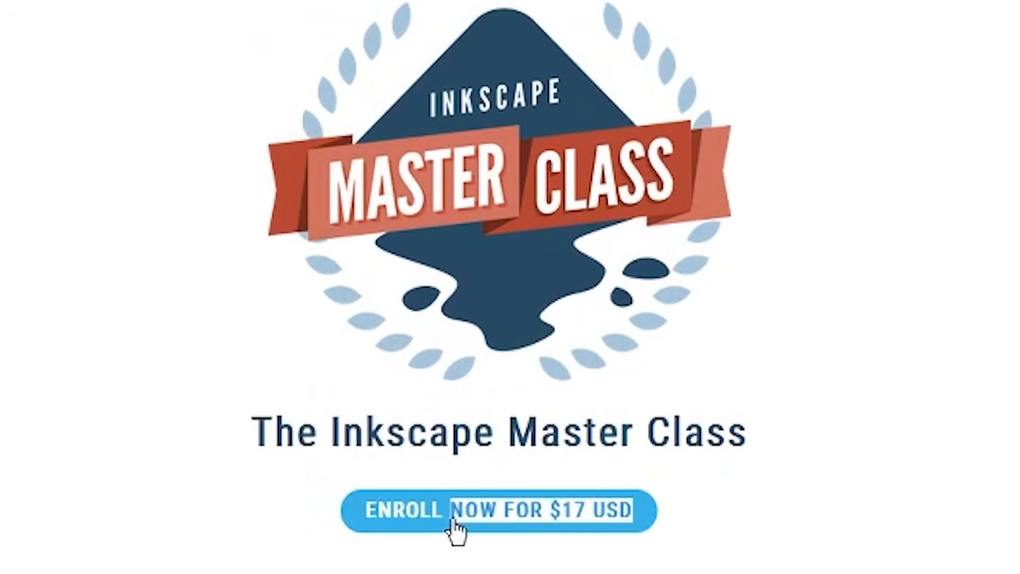
{"action": "left_click", "coordinate": [462, 382]}
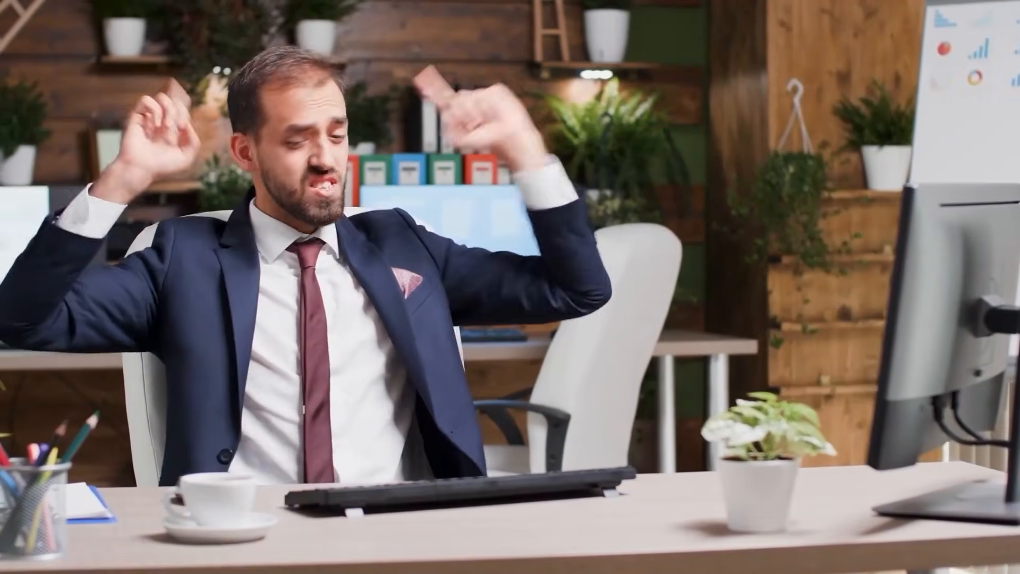